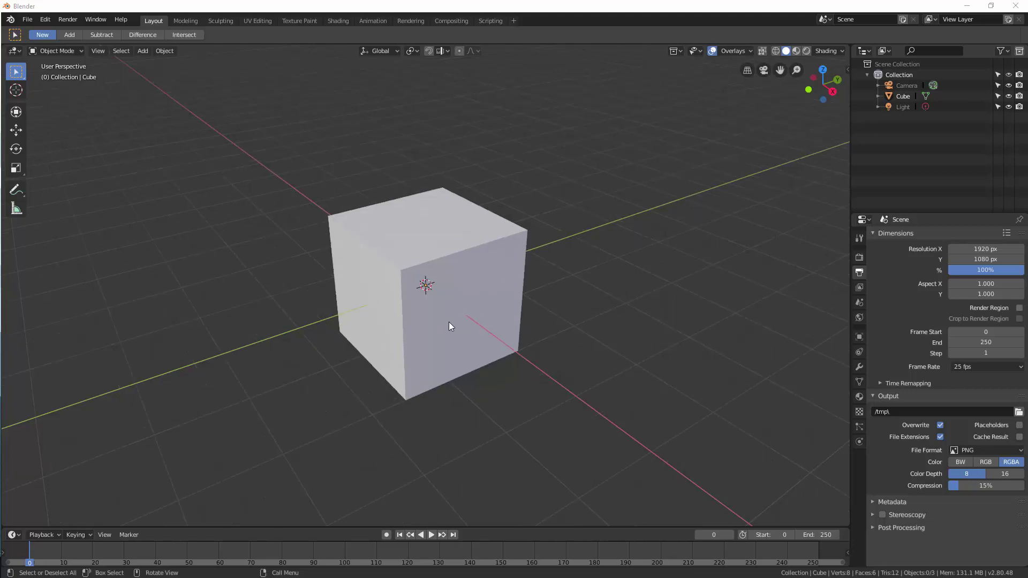
- Enter Edit Mode on the default cube and delete all of its vertices
click(470, 295)
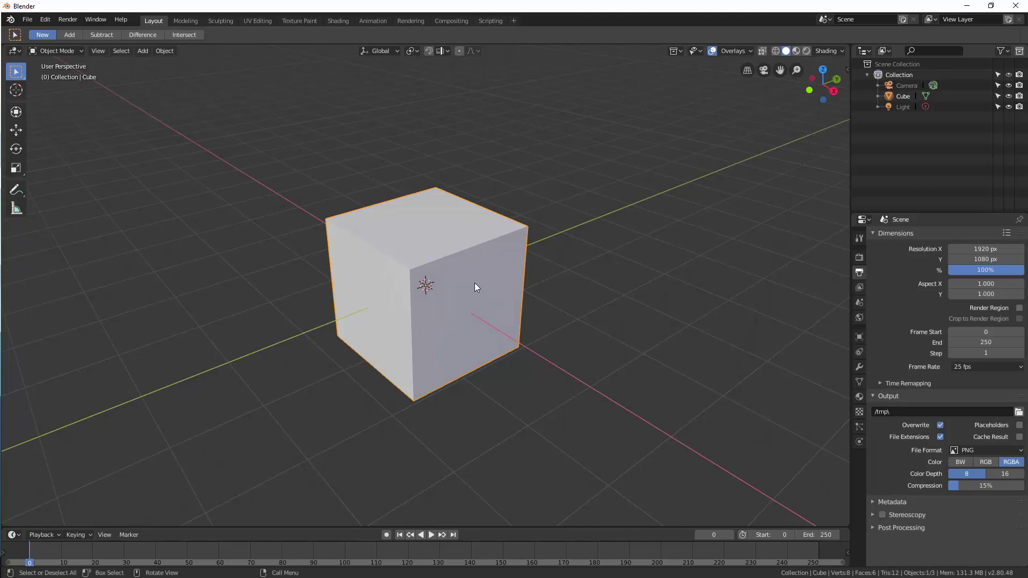
key(ctrl+Tab)
click(545, 287)
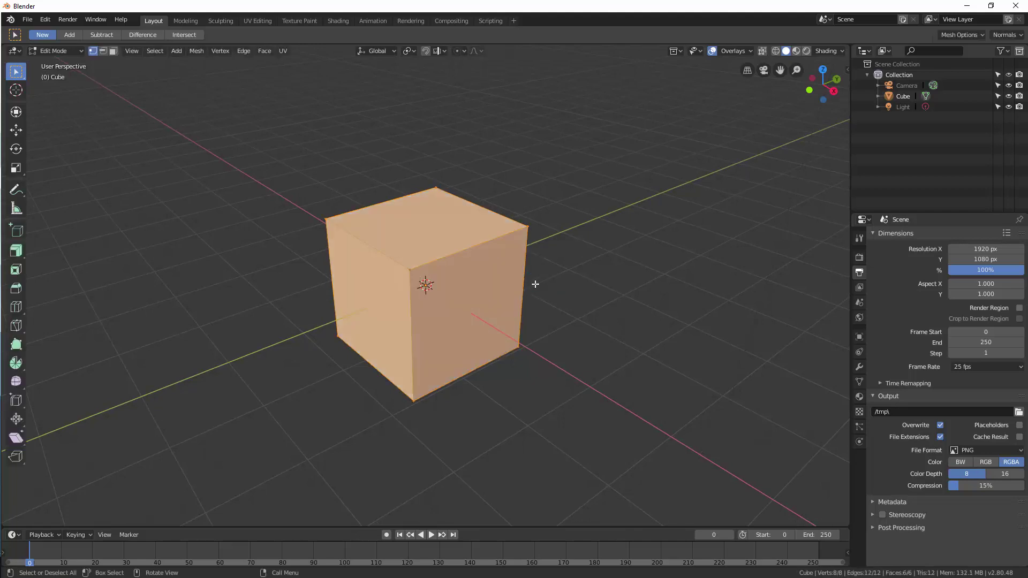
key(x)
click(470, 280)
mouse_move(471, 280)
middle_down()
mouse_move(448, 302)
mouse_move(460, 296)
middle_up()
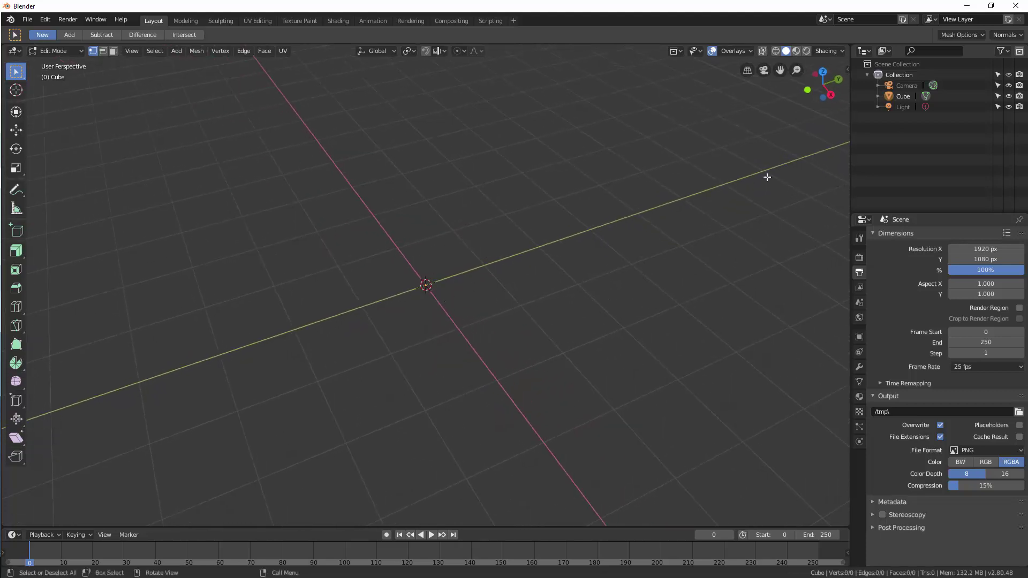
- Rename the Cube object as "Shape"
double_click(905, 96)
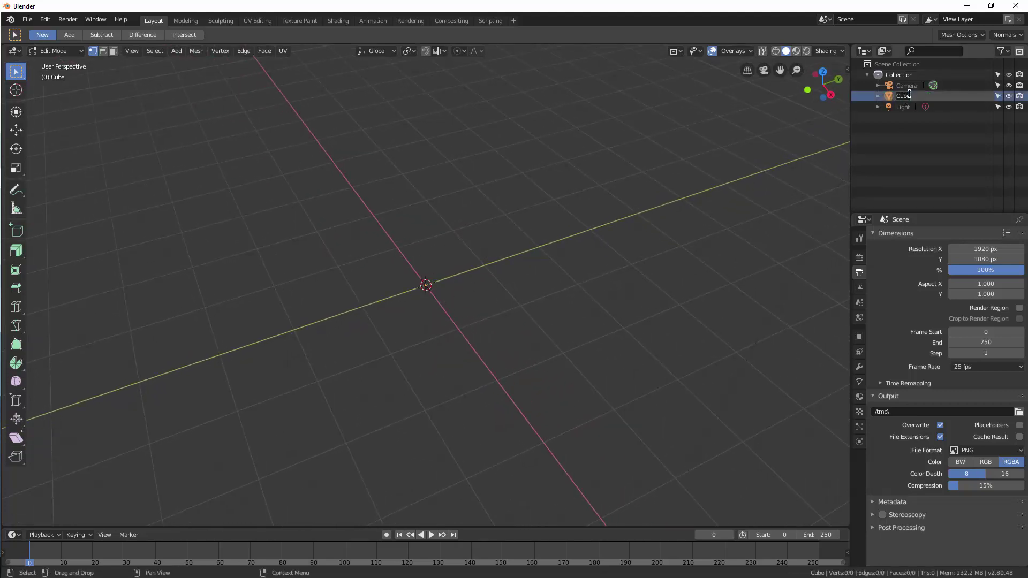
text(Shape)
key(Return)
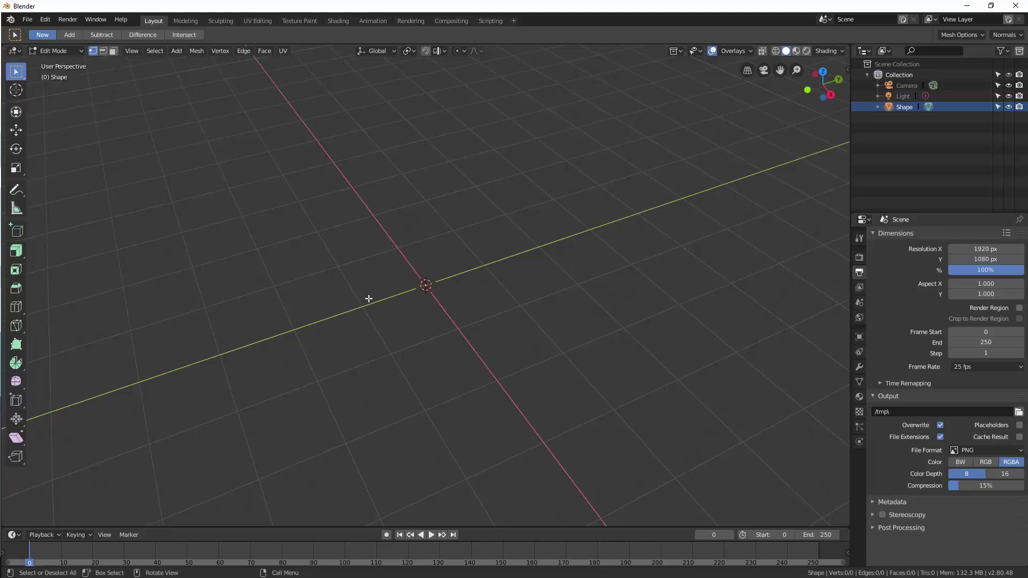
- Create a short slanted starting edge just above the X axis in the top orthographic view with Poly Build
key(KP_7)
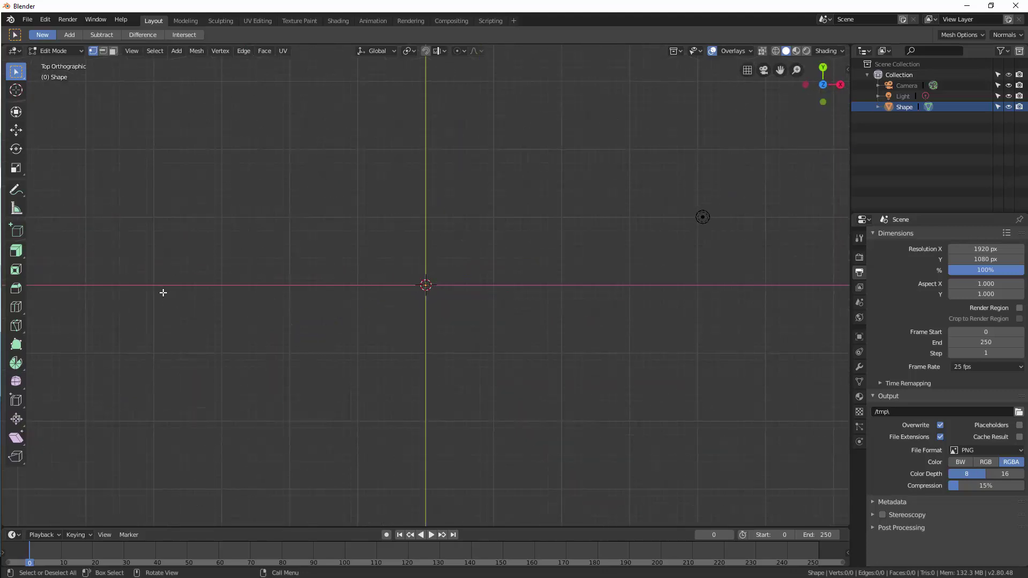
click(24, 346)
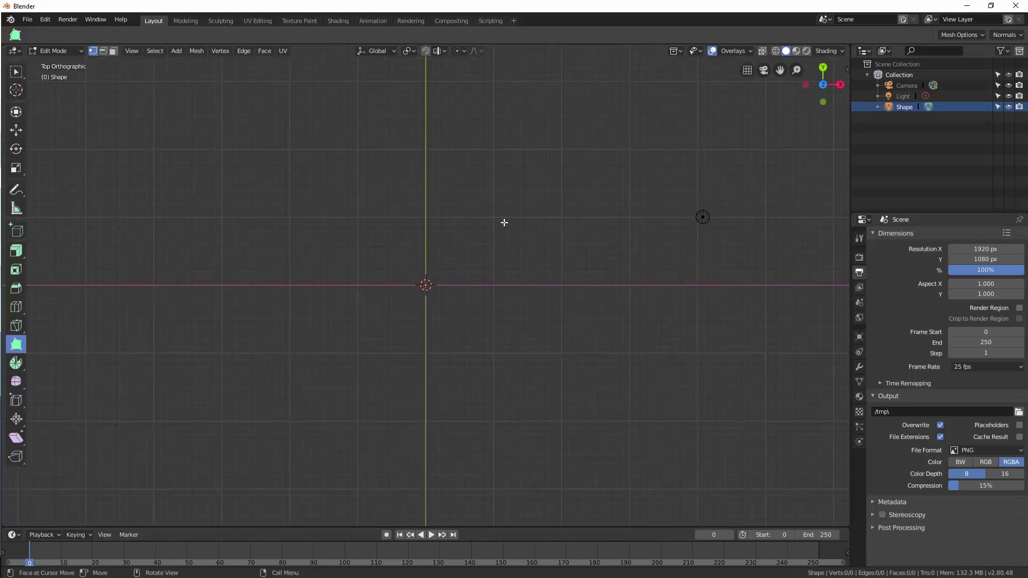
drag(467, 243, 496, 211)
key(f)
- Extend the starting edge into a curved S-shaped strip of ten connected quad faces
ctrl+right_click(411, 201)
ctrl+right_click(350, 230)
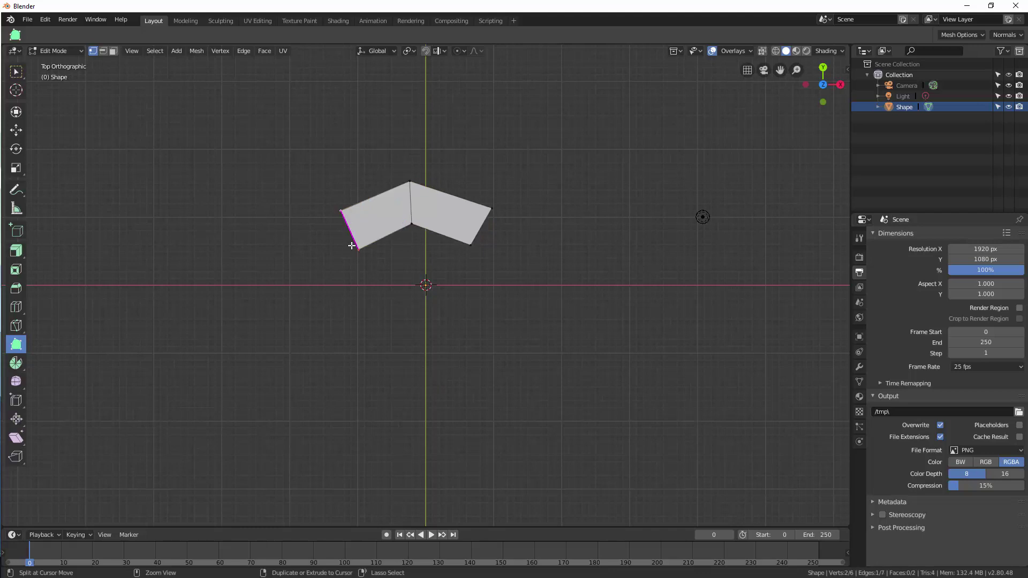
ctrl+right_click(348, 293)
ctrl+right_click(403, 334)
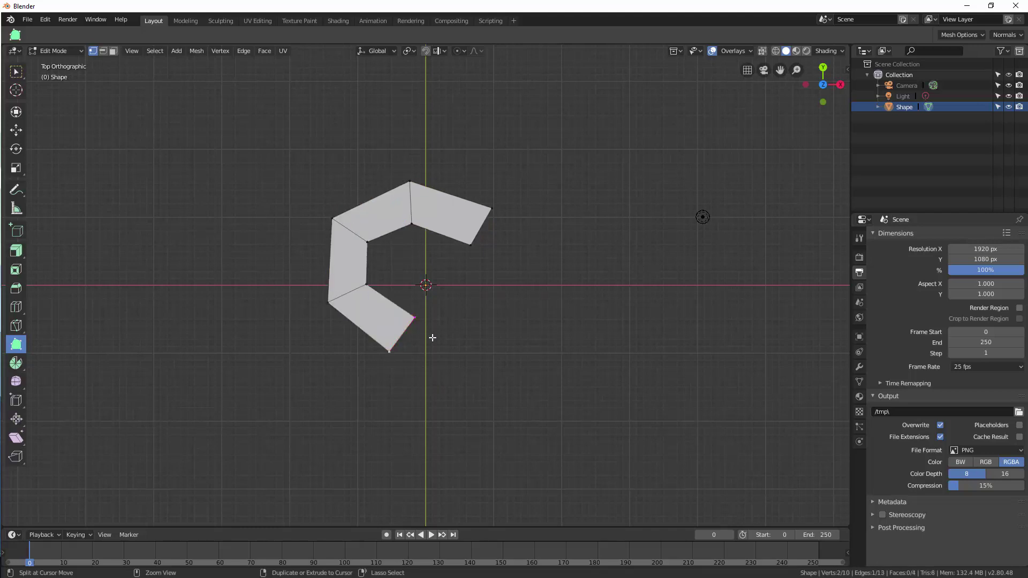
ctrl+right_click(467, 372)
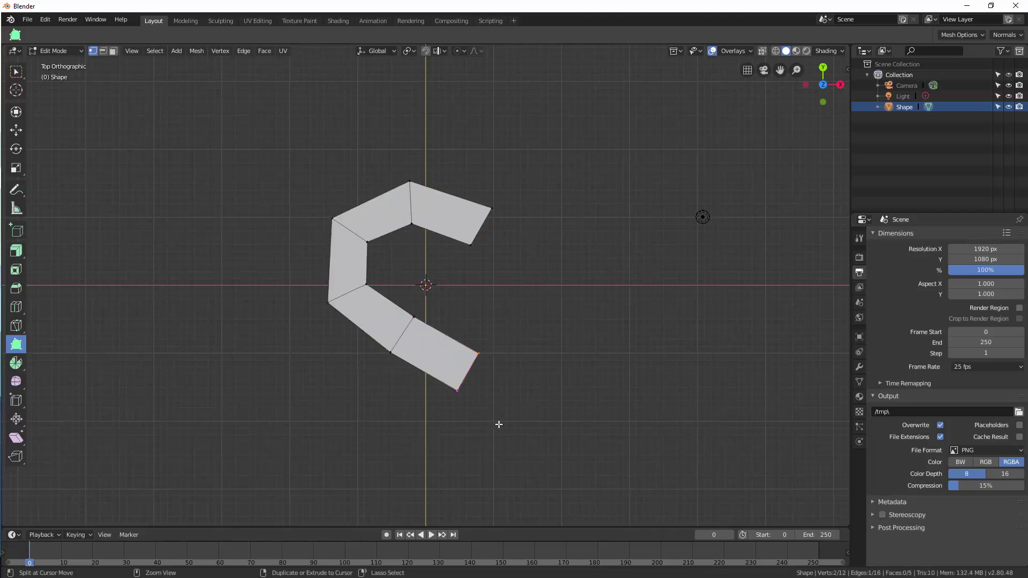
ctrl+right_click(502, 429)
ctrl+right_click(478, 481)
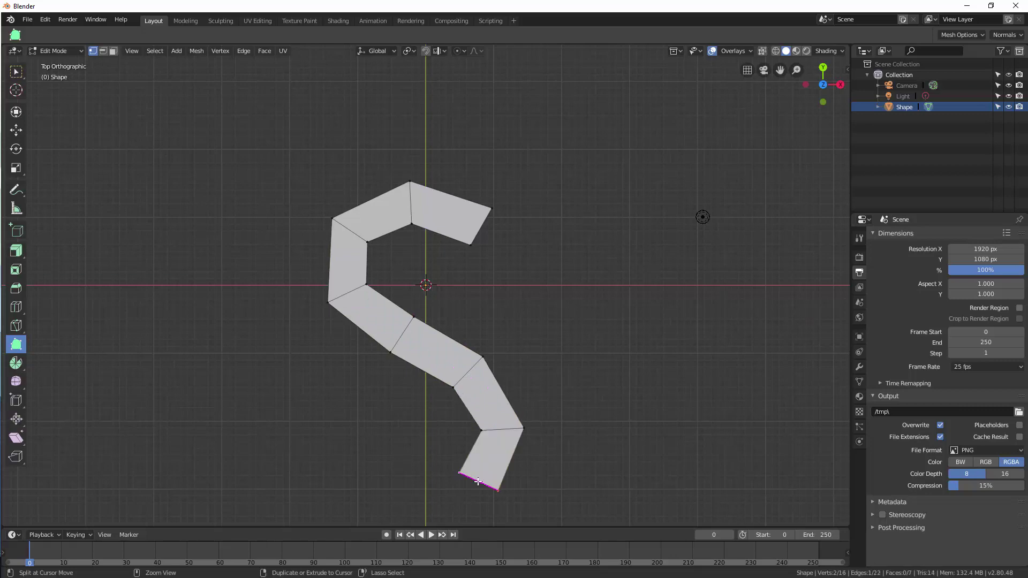
ctrl+right_click(402, 506)
ctrl+right_click(329, 481)
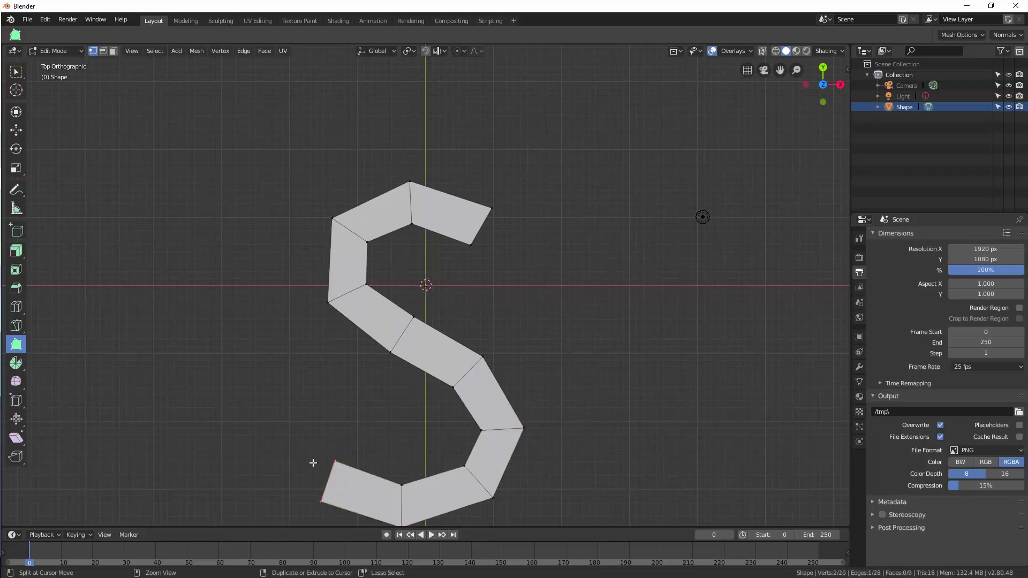
ctrl+right_click(306, 437)
middle_drag(307, 437, 409, 307)
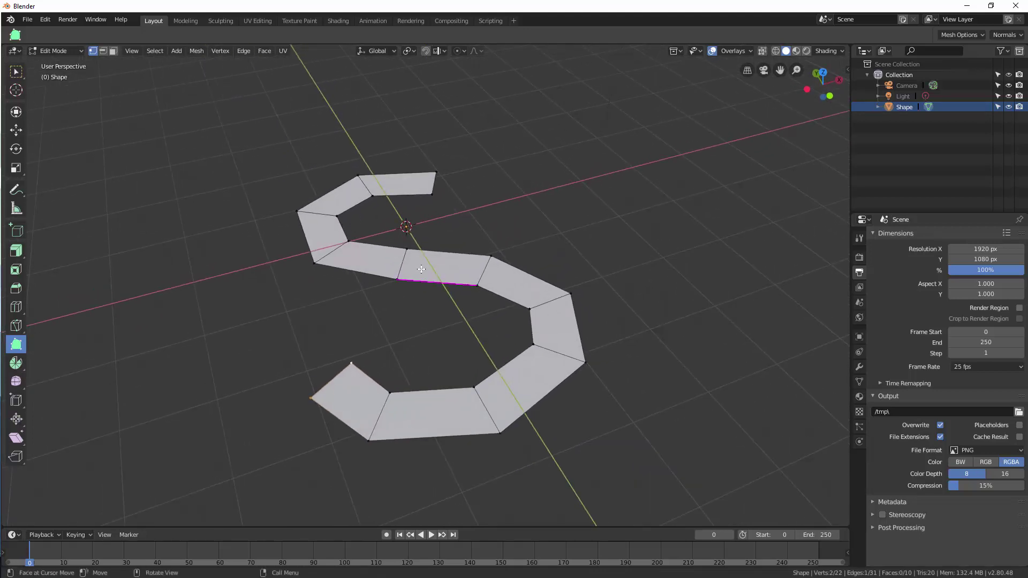
key(ctrl+Tab)
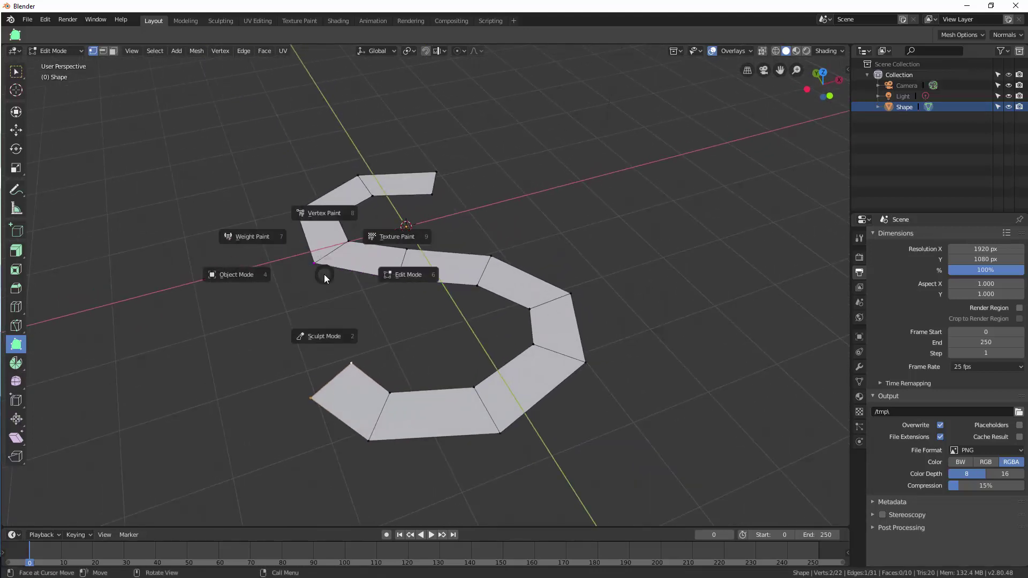
click(251, 280)
key(ctrl+Tab)
click(485, 300)
middle_drag(441, 304, 457, 285)
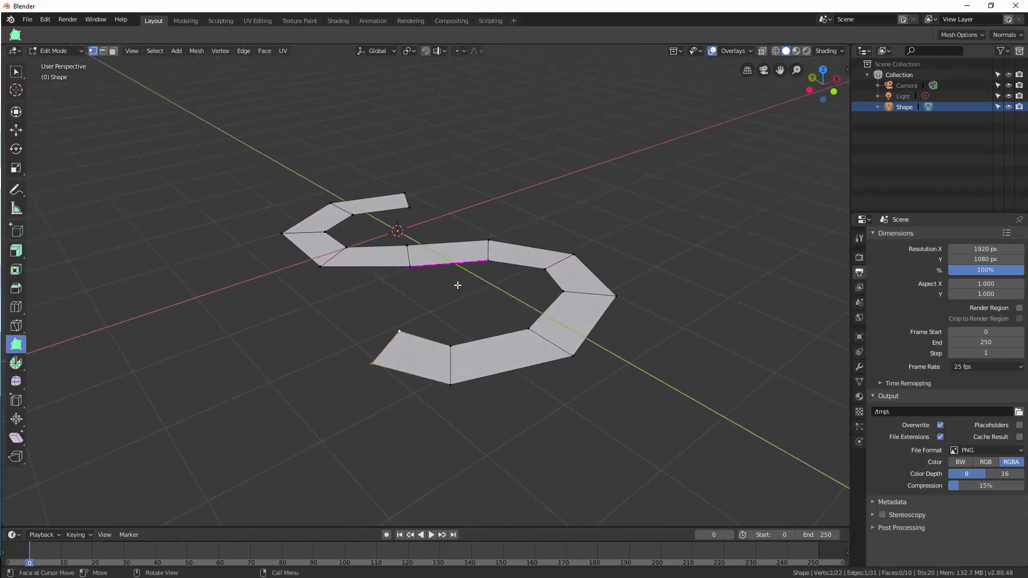
- Raise the whole S-shaped strip about 0.38 m along the global Z axis
key(a)
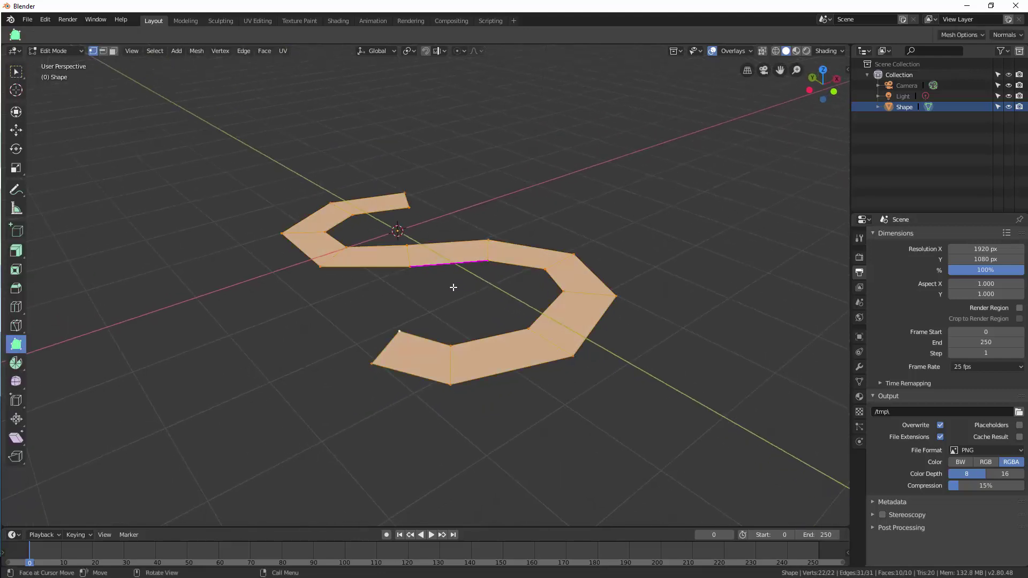
key(g)
key(z)
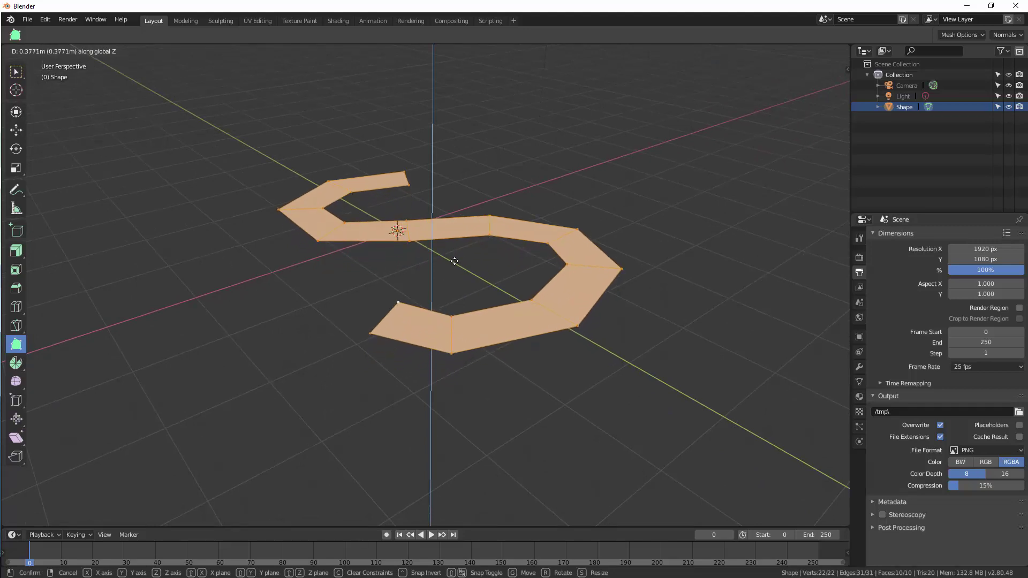
click(455, 262)
middle_drag(454, 262, 462, 269)
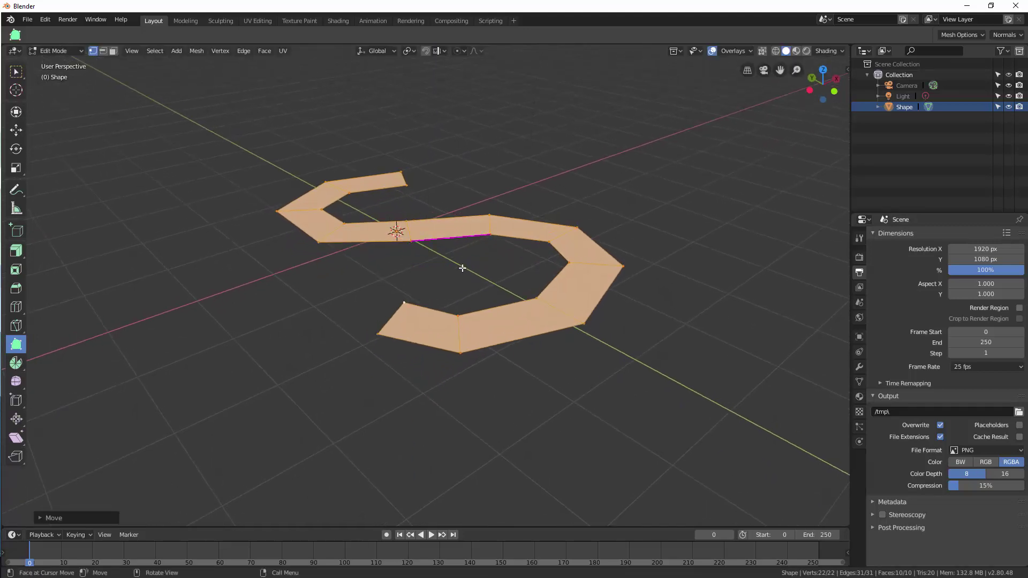
- Extrude the S-shaped strip about 0.46 m downward into a solid and return to Object Mode
key(e)
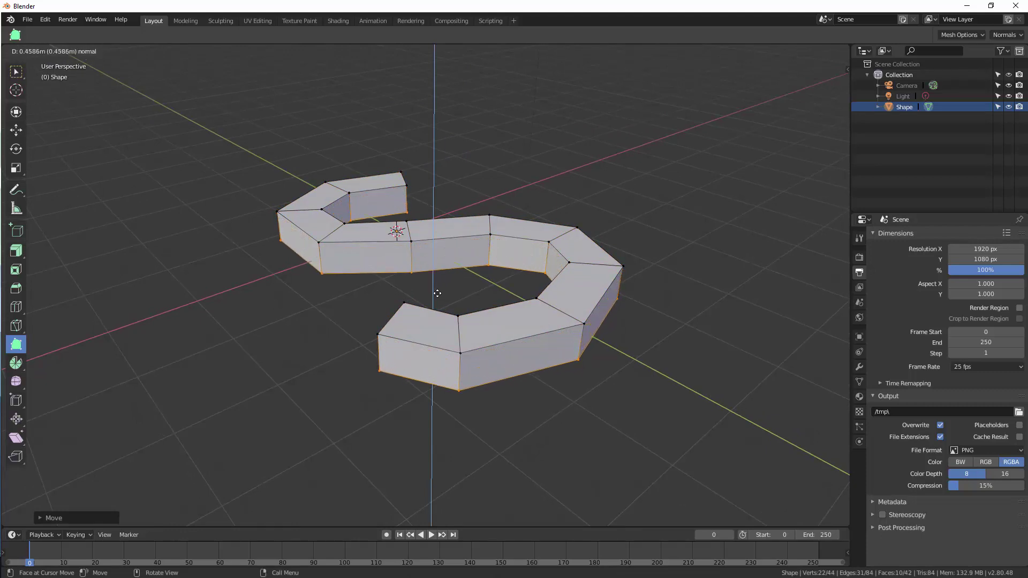
click(438, 287)
middle_drag(439, 288, 409, 304)
middle_drag(299, 265, 401, 218)
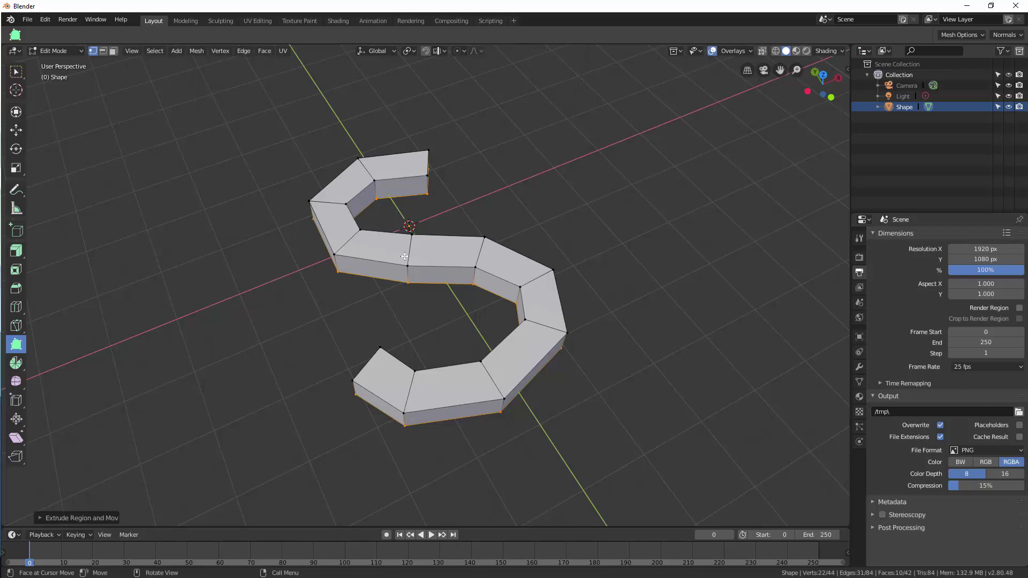
middle_drag(416, 255, 397, 277)
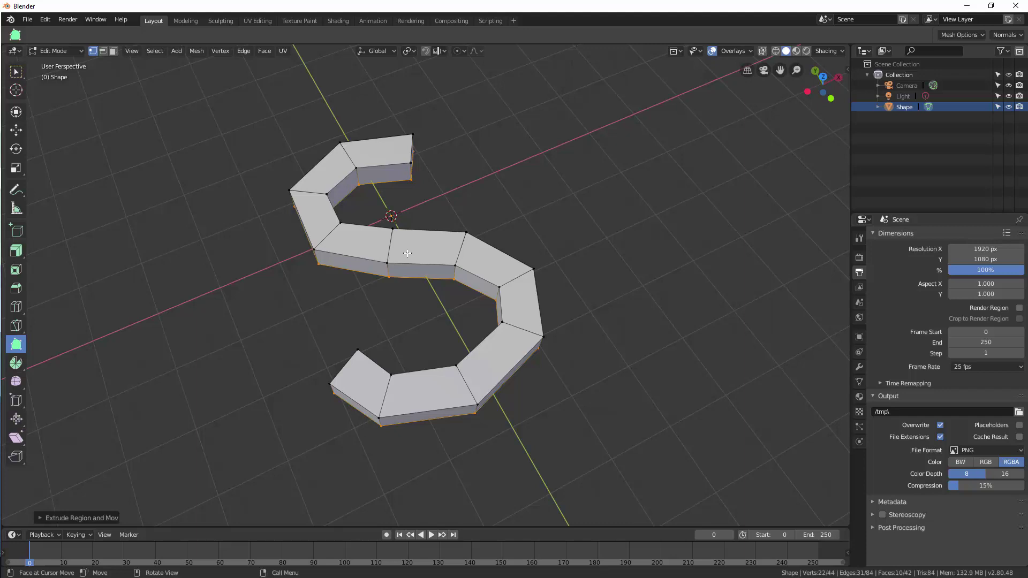
key(ctrl+Tab)
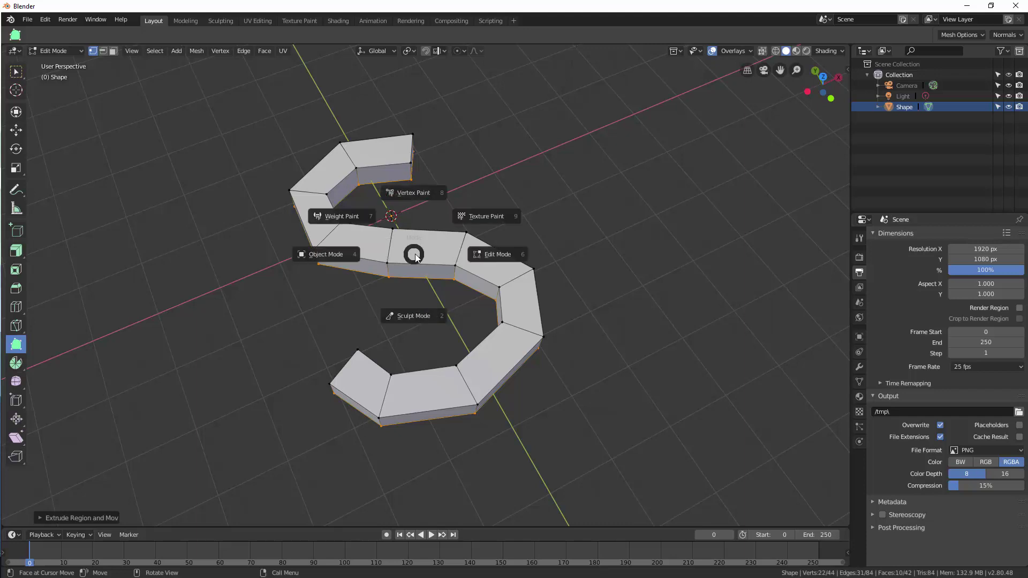
click(339, 256)
shift+middle_drag(388, 254, 363, 271)
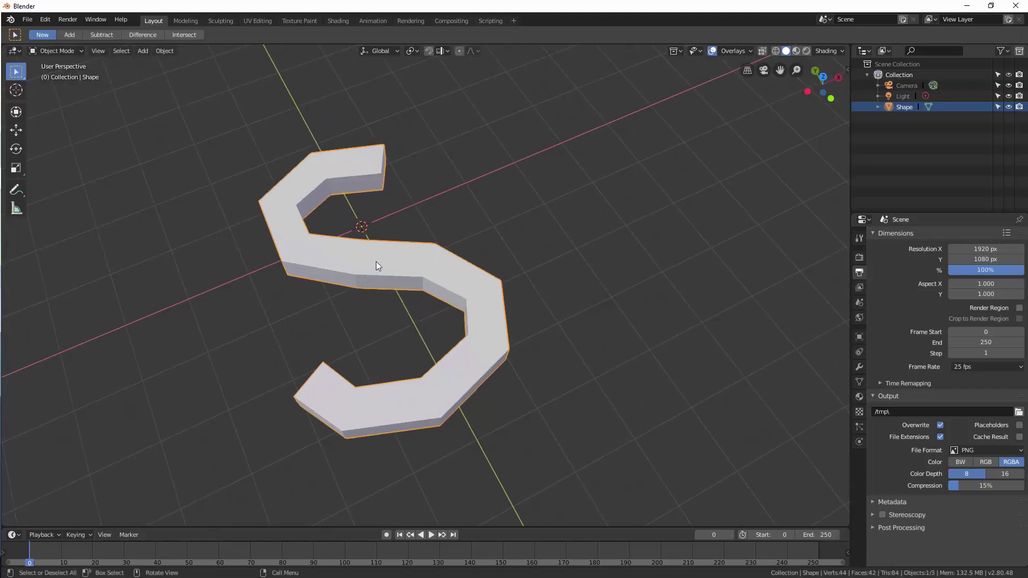
- Duplicate the S shape twice along the X axis, placing one copy on each side of the original
key(shift+d)
key(x)
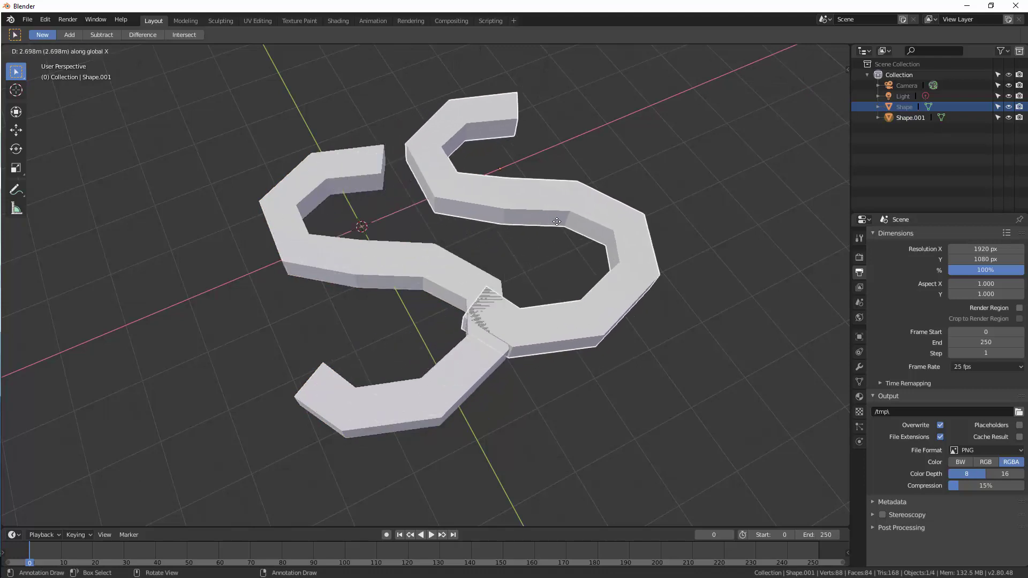
click(160, 316)
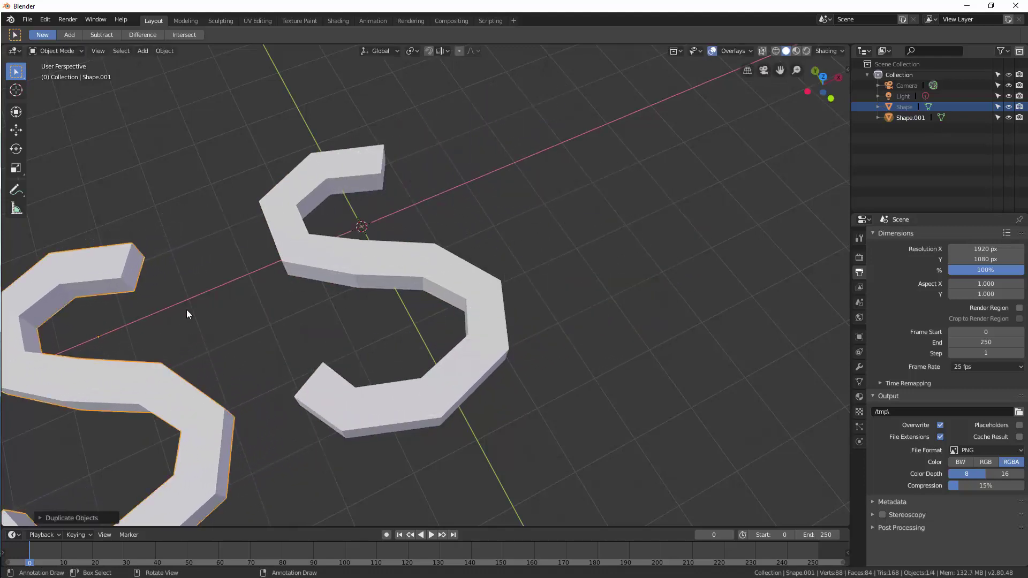
key(shift+d)
key(x)
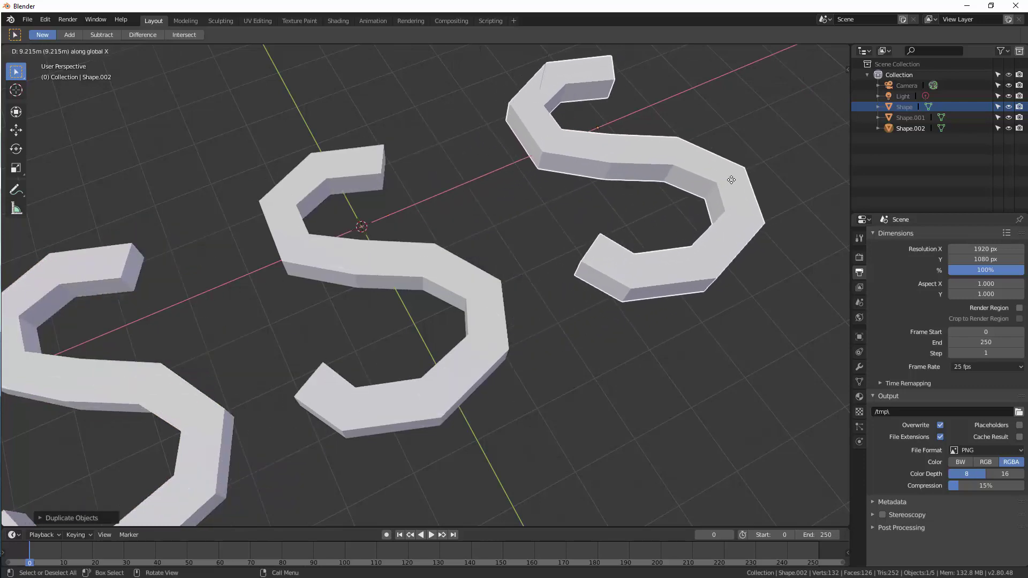
click(729, 176)
- Add a Subdivision Surface modifier to the S copy on the negative X side
middle_drag(656, 279, 672, 250)
click(473, 248)
mouse_move(497, 281)
middle_down()
mouse_move(650, 214)
mouse_move(462, 306)
mouse_move(522, 262)
mouse_move(503, 274)
middle_up()
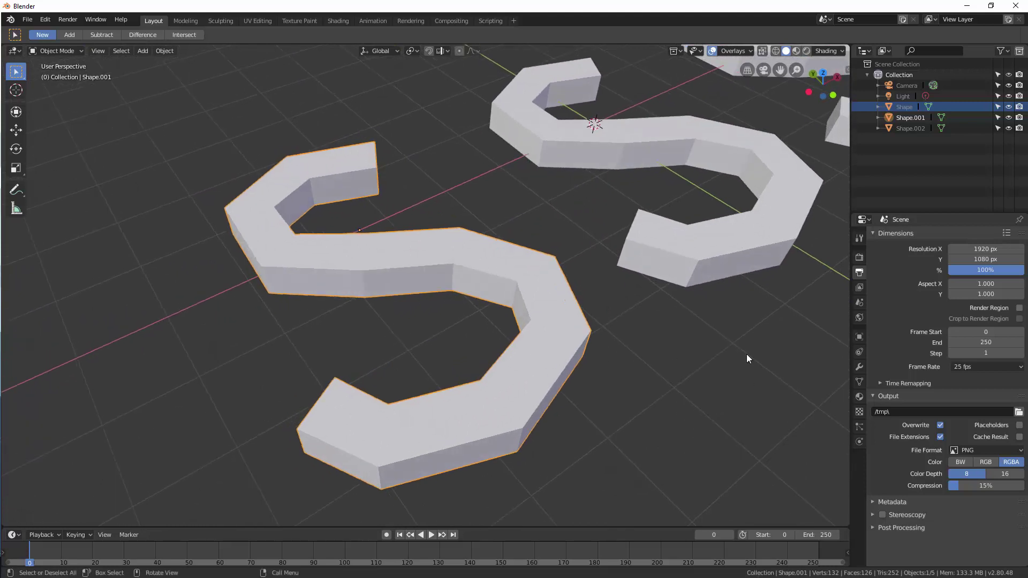
click(859, 368)
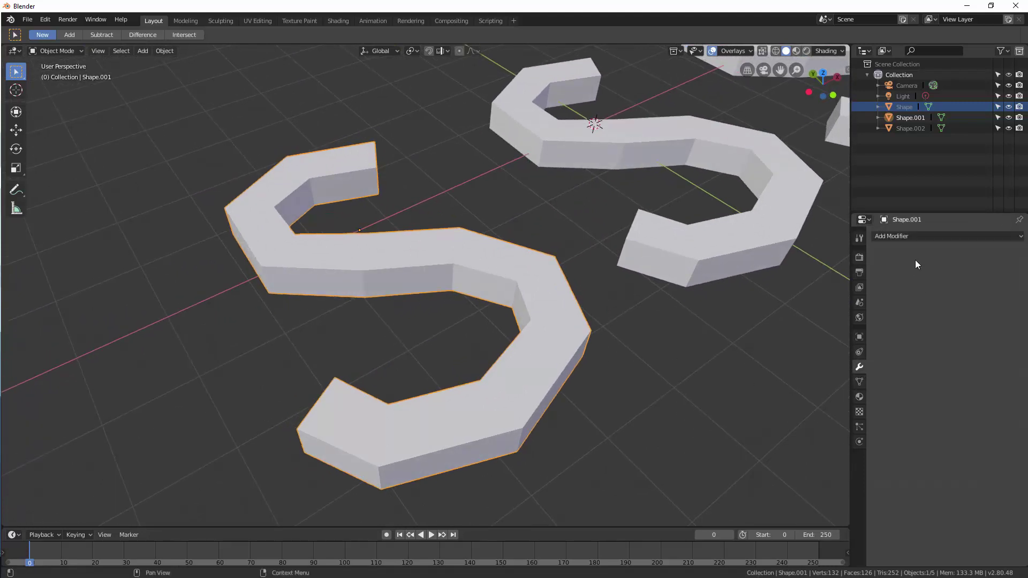
click(919, 237)
click(844, 412)
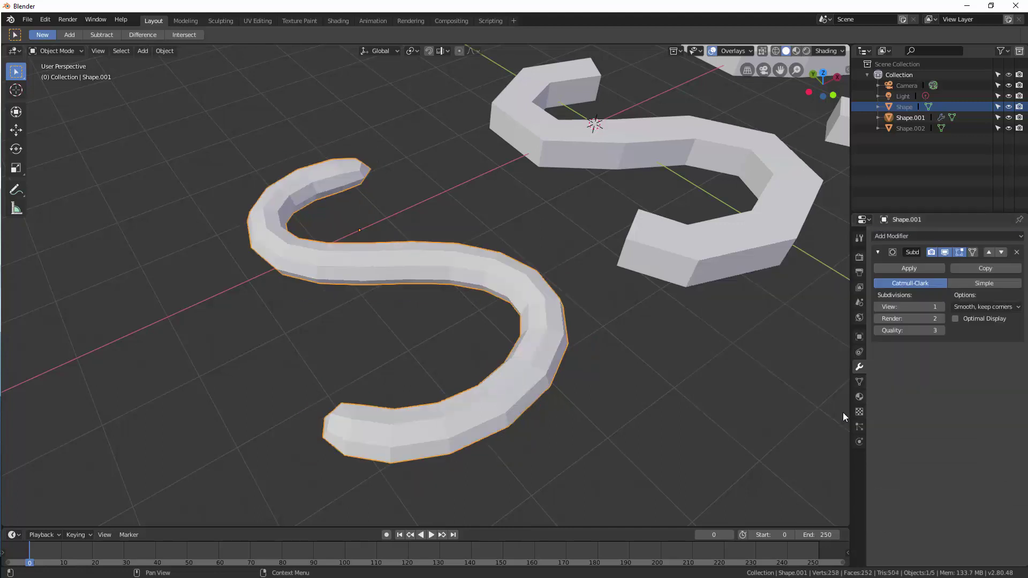
- Set the Subdivision Surface modifier's viewport subdivisions to 3
middle_drag(719, 401, 650, 378)
click(941, 306)
click(942, 307)
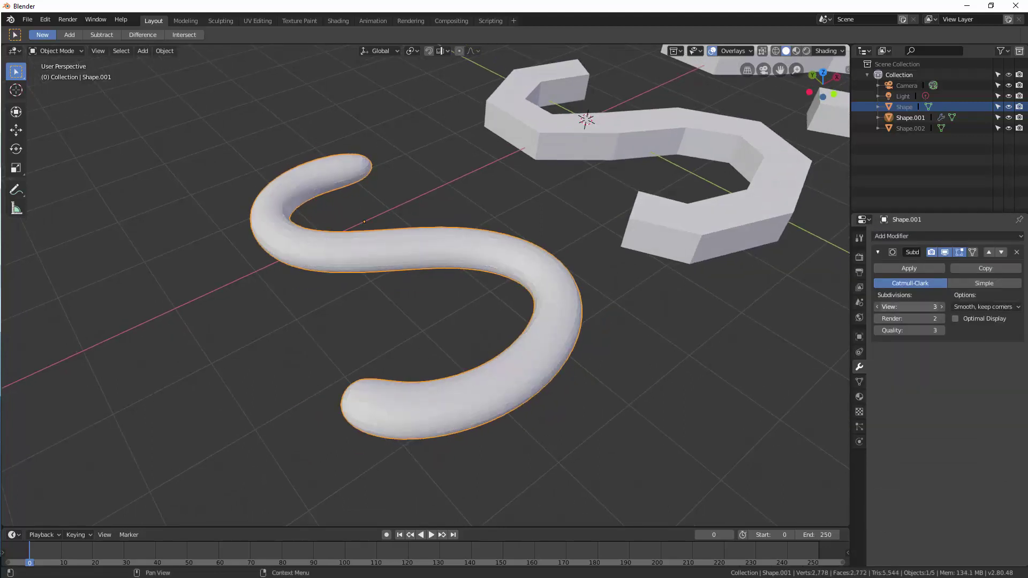
middle_drag(547, 319, 545, 326)
middle_drag(437, 301, 402, 297)
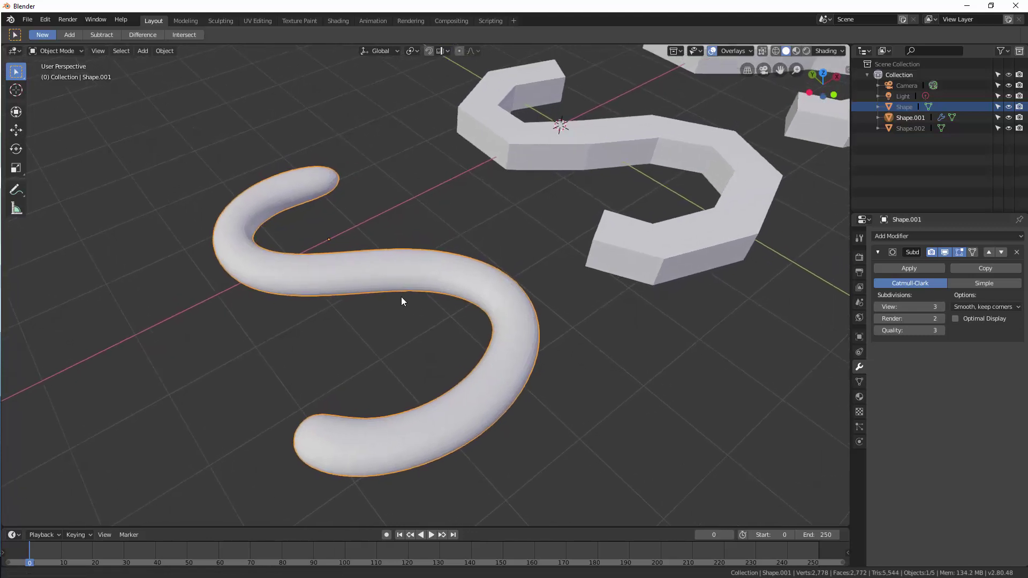
- Apply smooth shading to the subdivided S copy
right_click(413, 272)
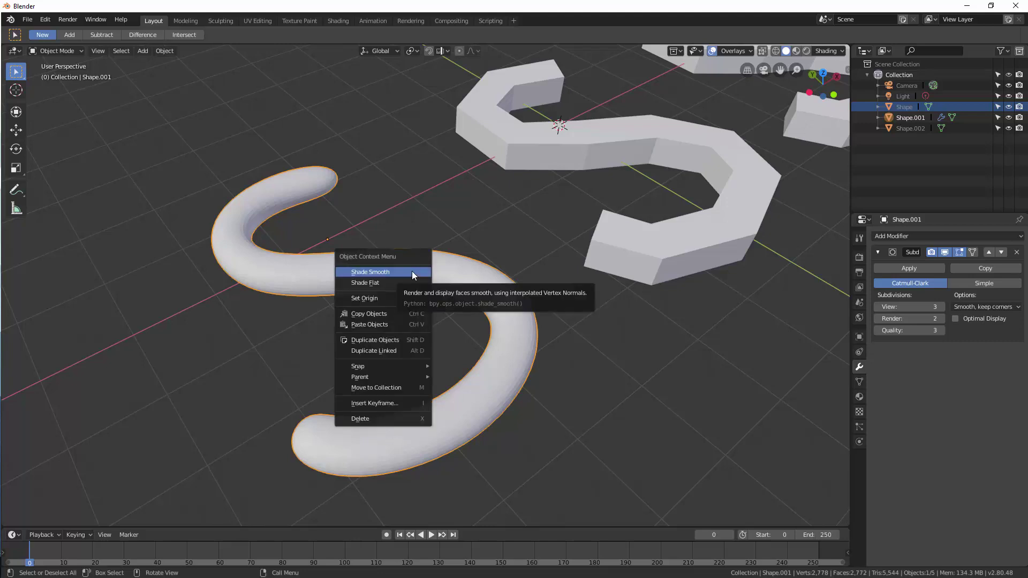
click(413, 271)
middle_drag(429, 265, 442, 266)
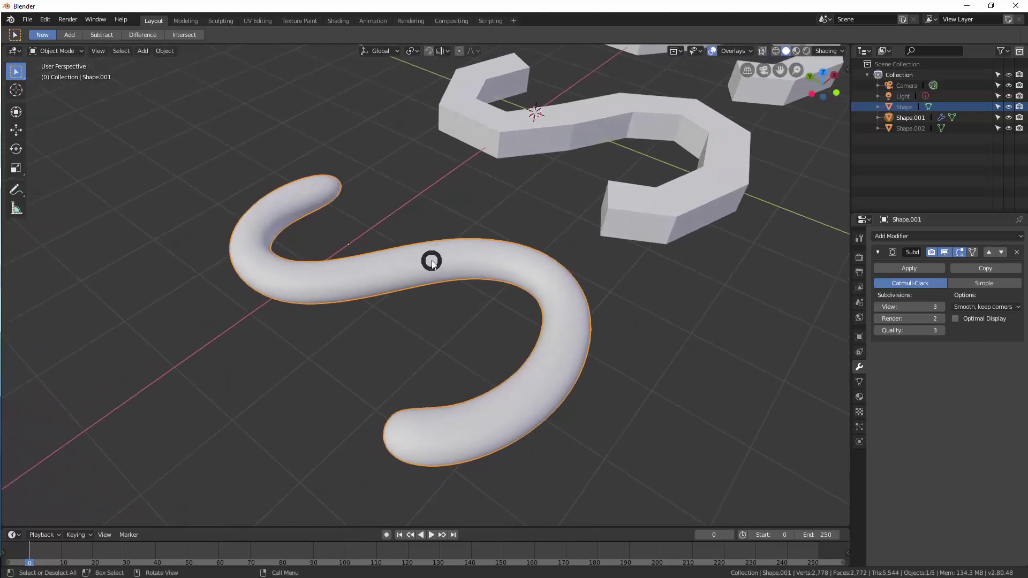
- Enter Edit Mode on the subdivided S and add a loop cut close to the tip of its upper arm to sharpen it
key(ctrl+Tab)
click(508, 259)
middle_drag(507, 260, 402, 305)
click(402, 305)
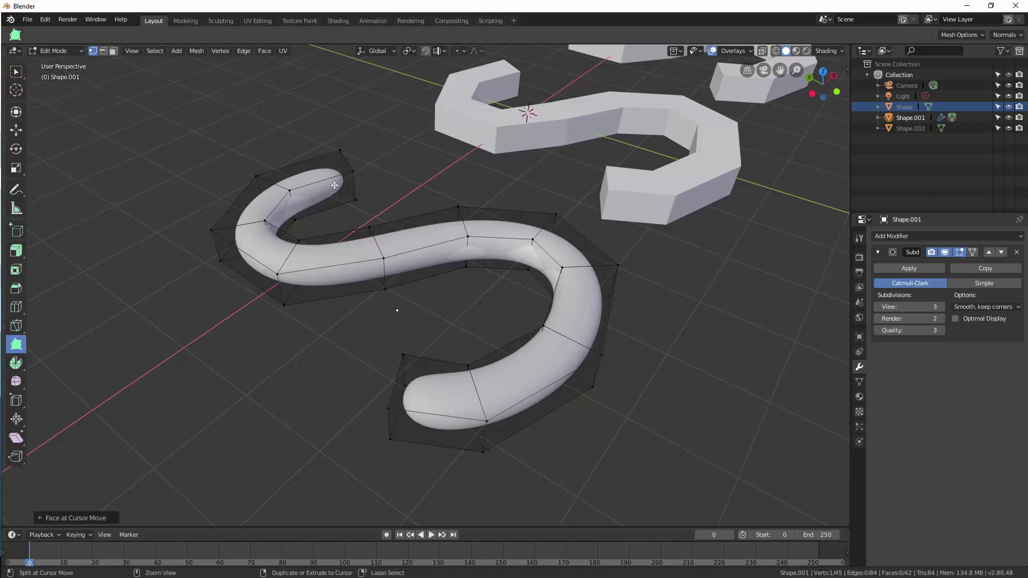
ctrl+drag(333, 183, 361, 161)
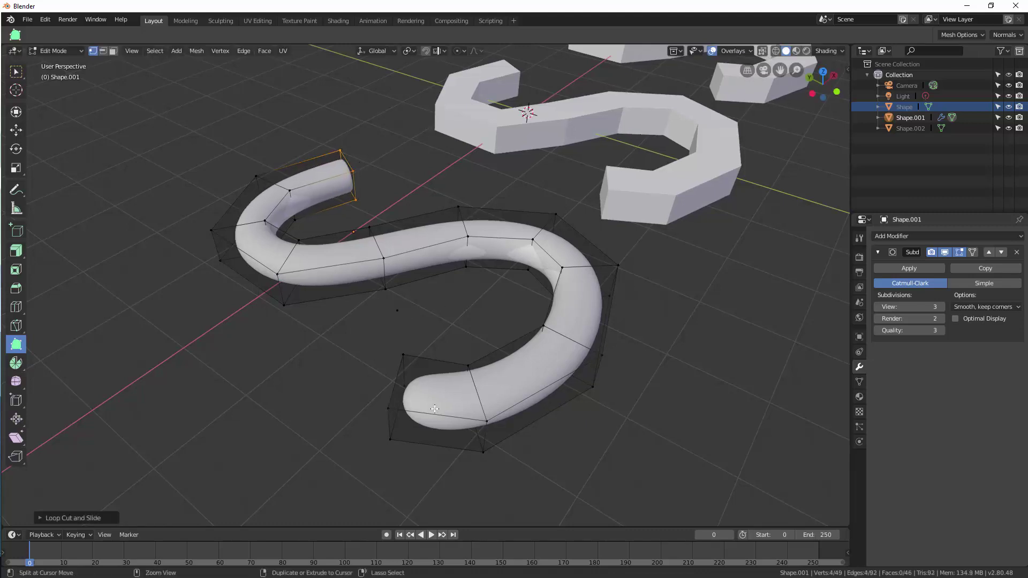
- Add a loop cut close to the tip of the lower arm and lengthwise loop cuts along both side edges of the S
ctrl+drag(432, 400, 382, 385)
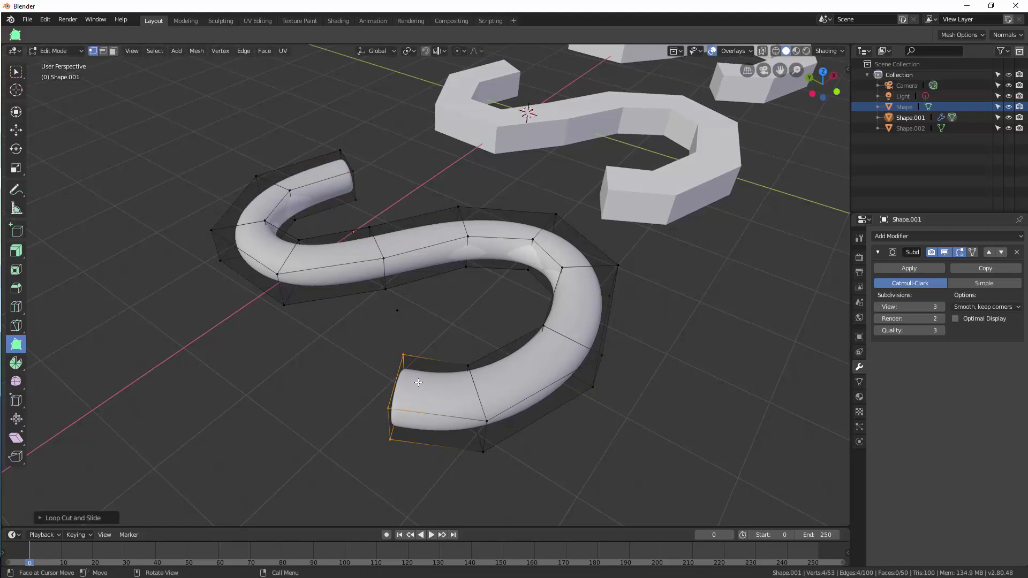
ctrl+drag(473, 380, 460, 329)
ctrl+drag(474, 372, 492, 434)
middle_drag(492, 434, 500, 374)
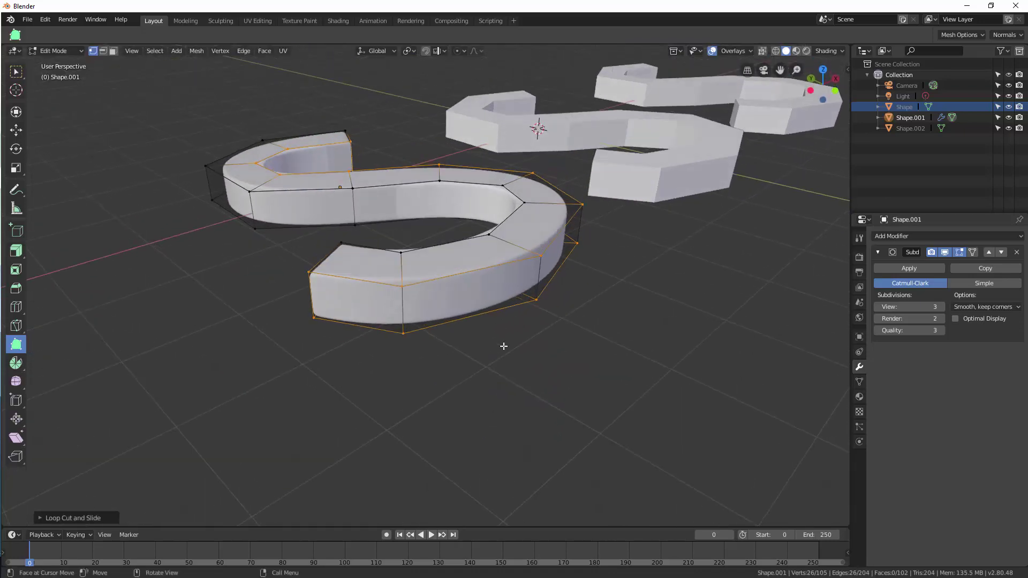
- Add lengthwise loop cuts close to the upper and lower edges of the S's side walls, and return to Object Mode
key(ctrl+r)
drag(410, 302, 409, 270)
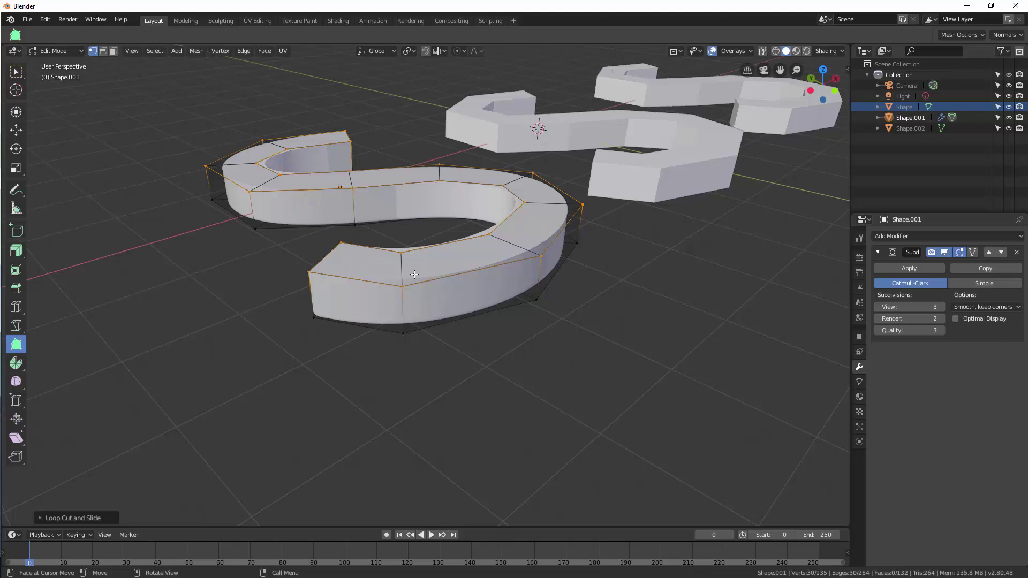
key(ctrl+r)
drag(403, 314, 403, 344)
middle_drag(439, 361, 408, 361)
key(ctrl+Tab)
click(364, 362)
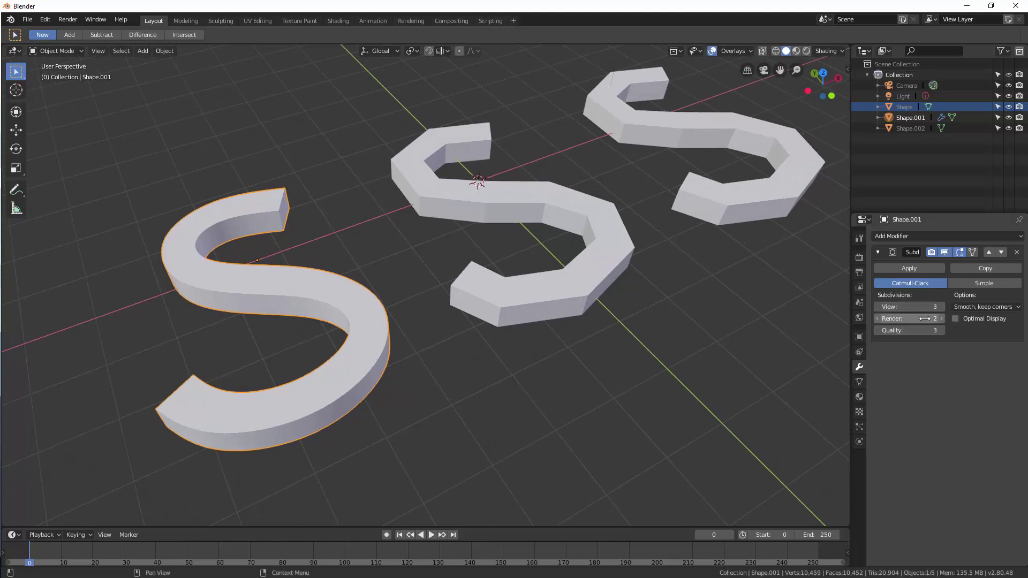
- Show the wireframe overlay and examine the subdivided geometry along the inner curve of the smoothed S
shift+middle_drag(475, 297, 473, 275)
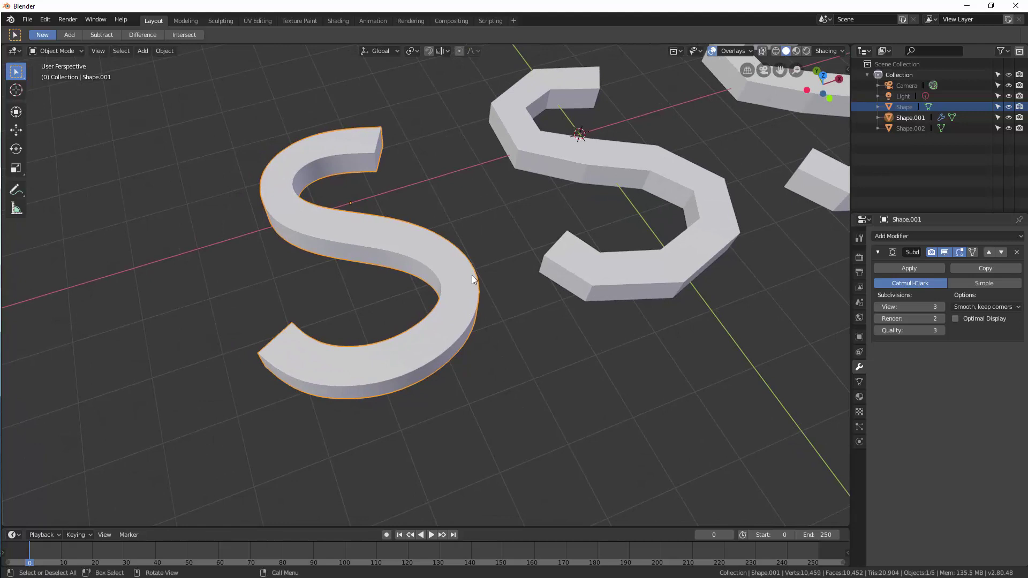
scroll(471, 275, up, 1)
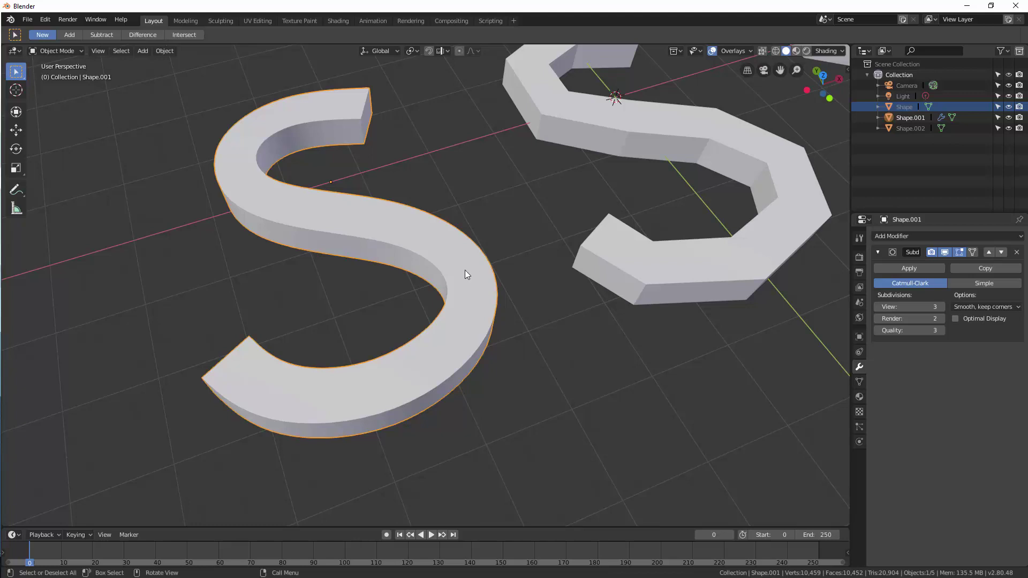
scroll(390, 267, up, 10)
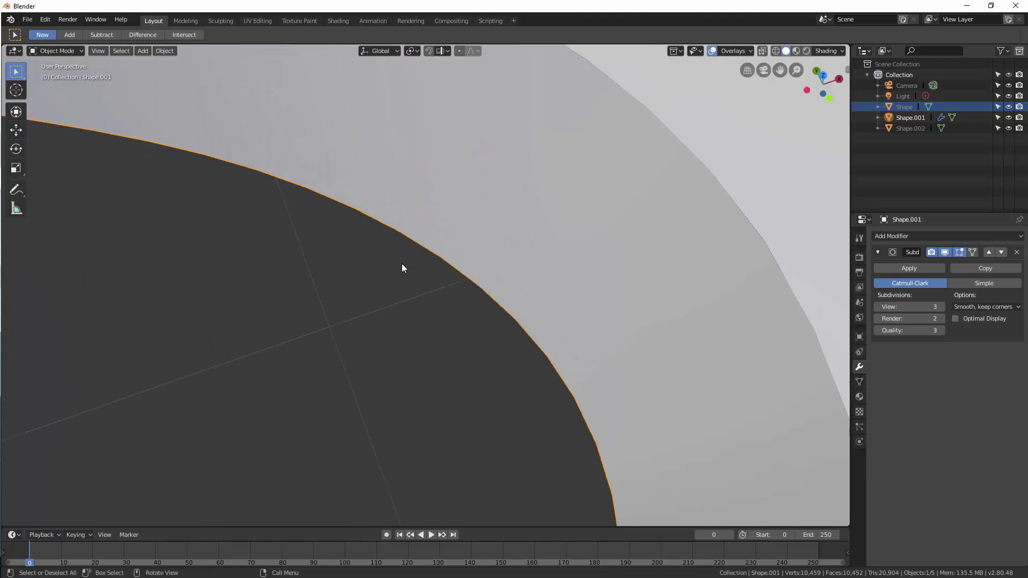
scroll(405, 262, up, 4)
scroll(411, 249, down, 6)
scroll(423, 225, up, 3)
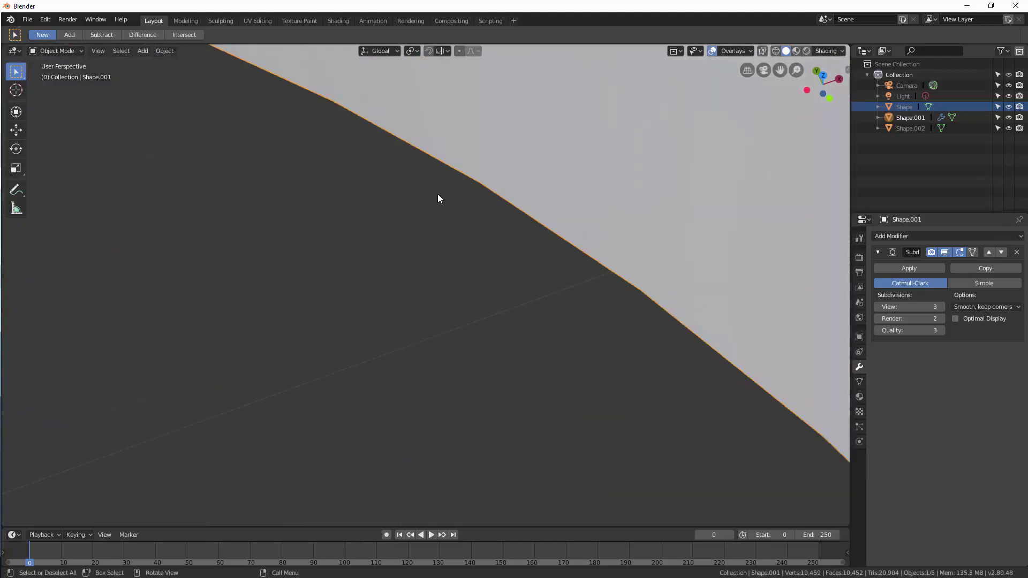
click(733, 52)
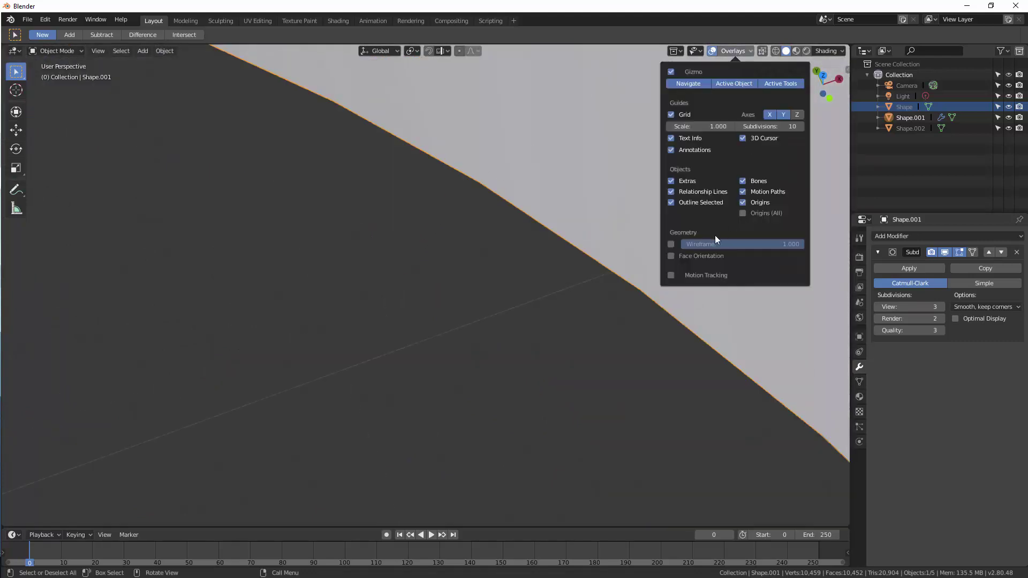
click(671, 244)
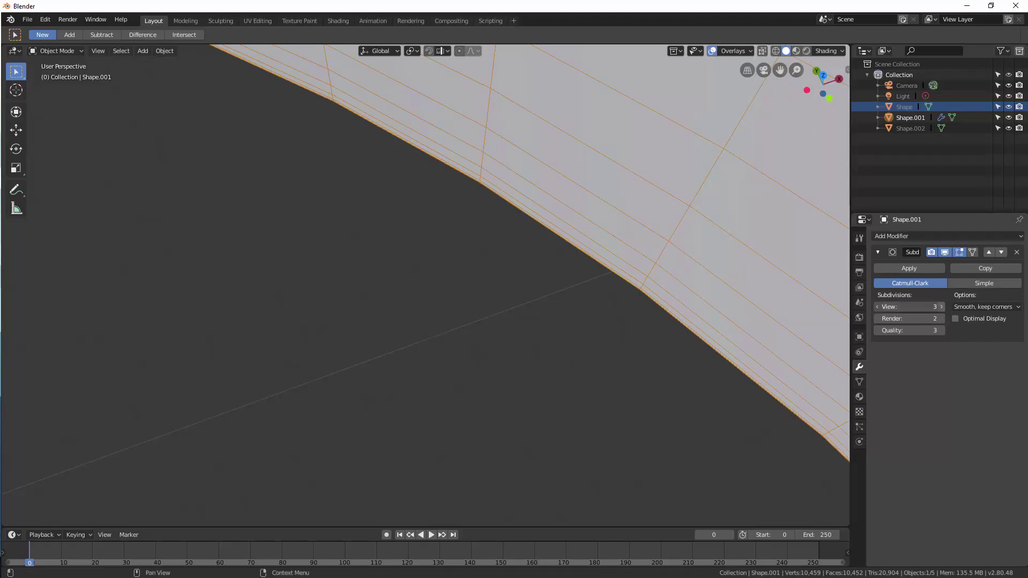
mouse_move(911, 307)
mouse_down()
mouse_move(926, 307)
mouse_move(910, 307)
mouse_up()
scroll(564, 234, down, 6)
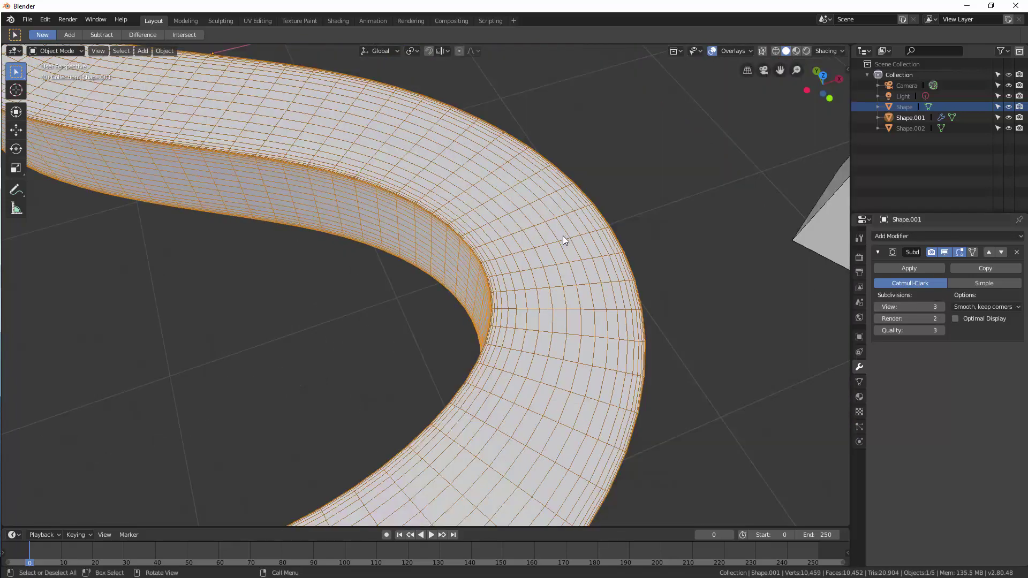
scroll(564, 236, down, 3)
- Hide the wireframe overlay and view the smoothed S as a whole
click(740, 50)
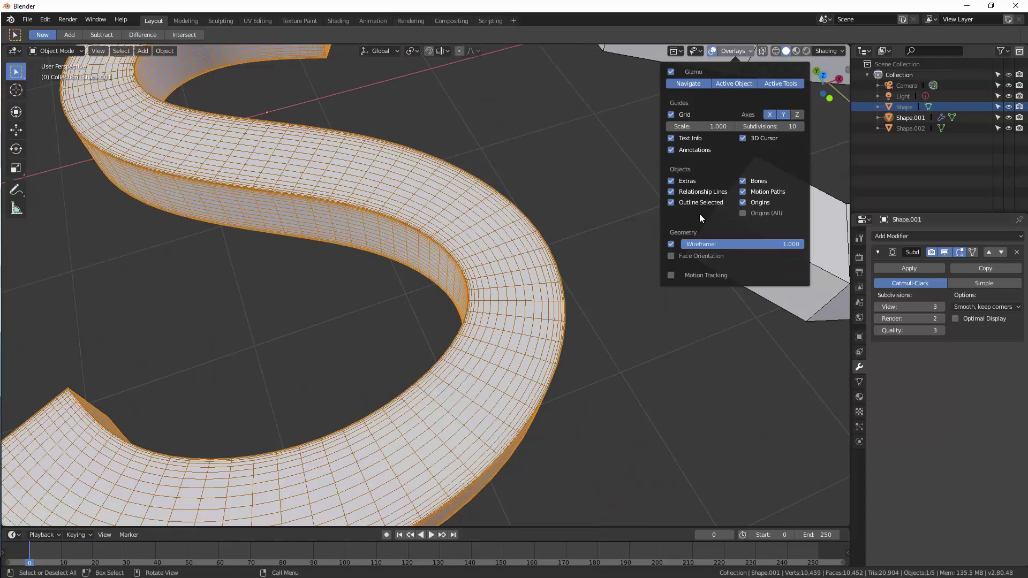
click(671, 244)
scroll(595, 219, down, 6)
mouse_move(497, 223)
middle_down()
mouse_move(490, 238)
mouse_move(494, 213)
middle_up()
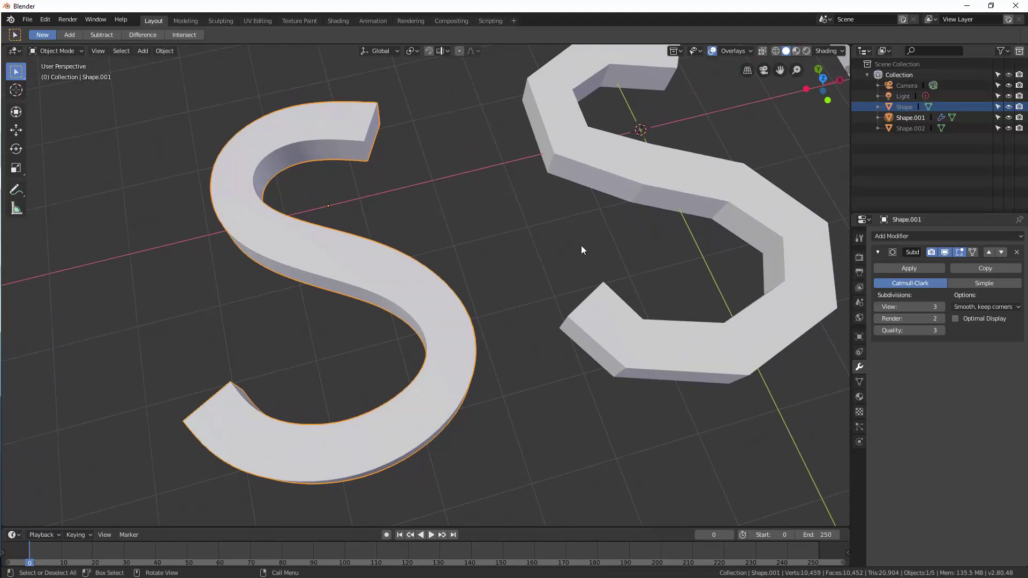
- Enter Edit Mode on the original S in the middle
shift+middle_drag(567, 283, 467, 306)
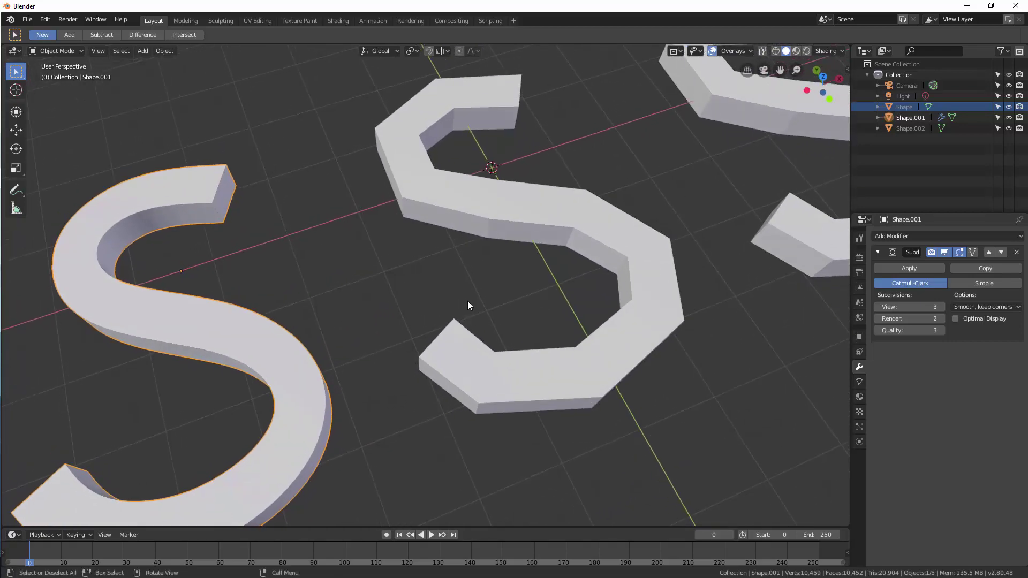
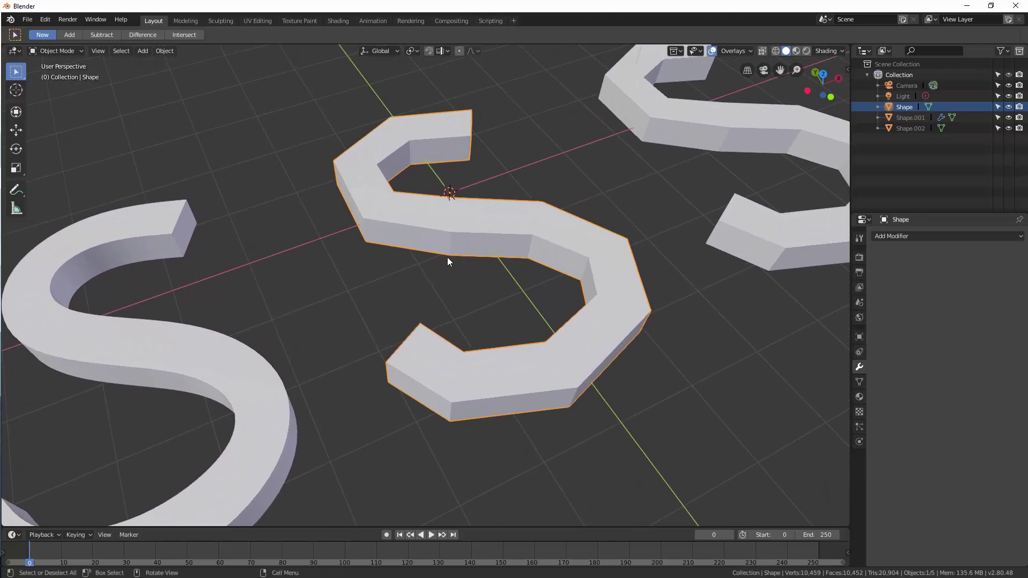
key(ctrl+Tab)
click(513, 255)
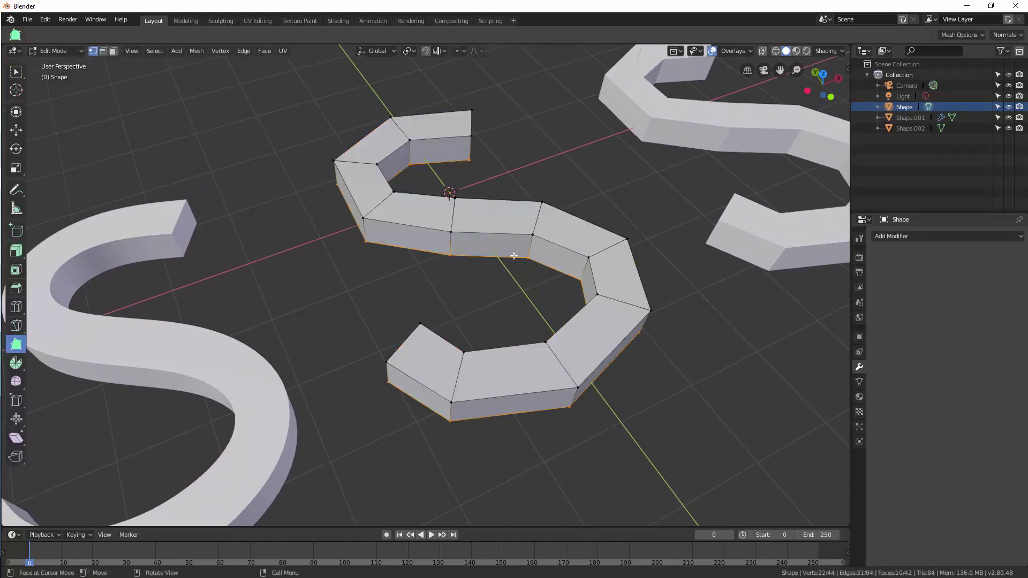
middle_drag(486, 261, 482, 259)
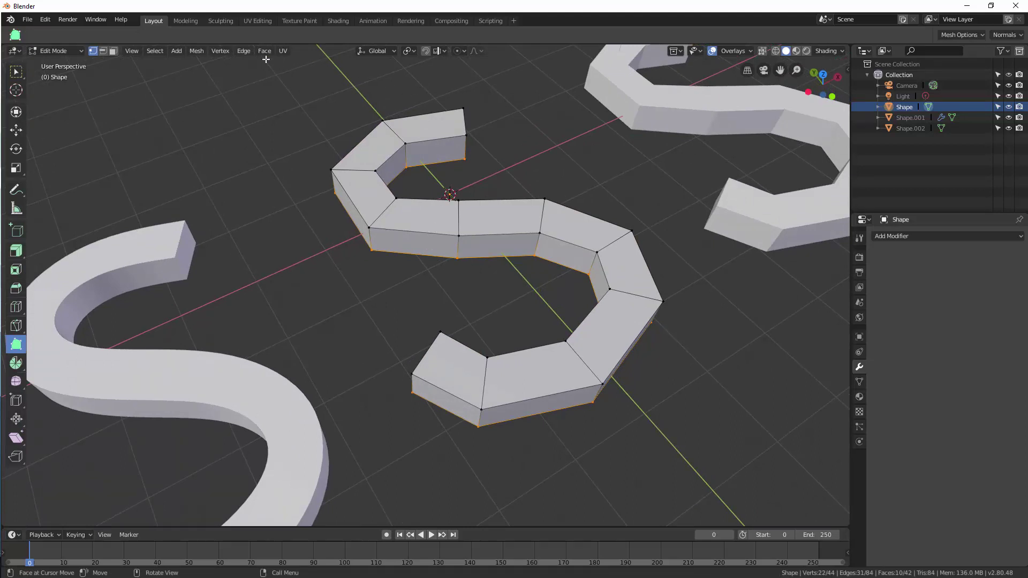
- Switch to edge select mode and select the lengthwise edge loop along the upper side of the middle S
click(243, 52)
key(2)
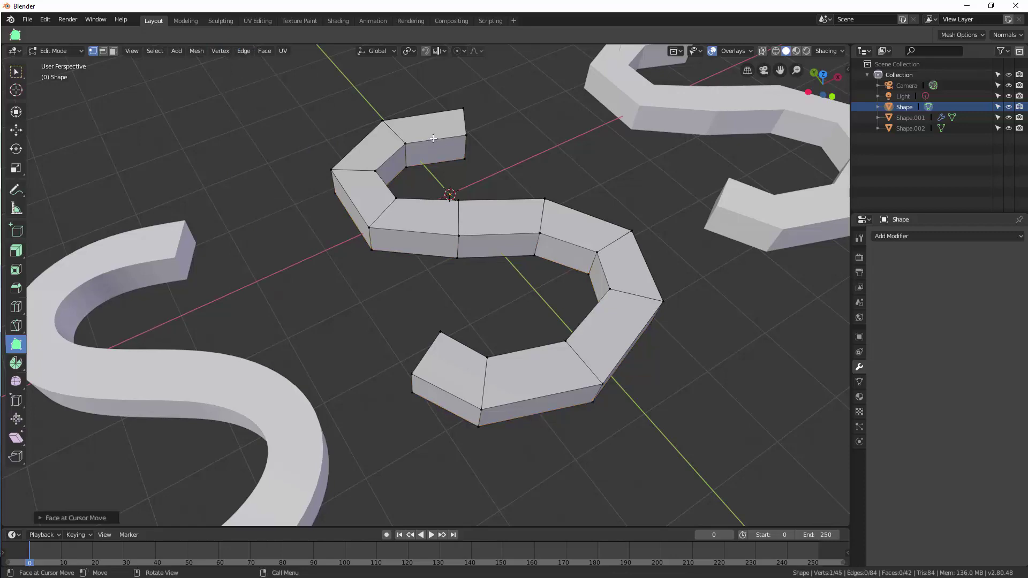
key(alt+a)
alt+click(438, 140)
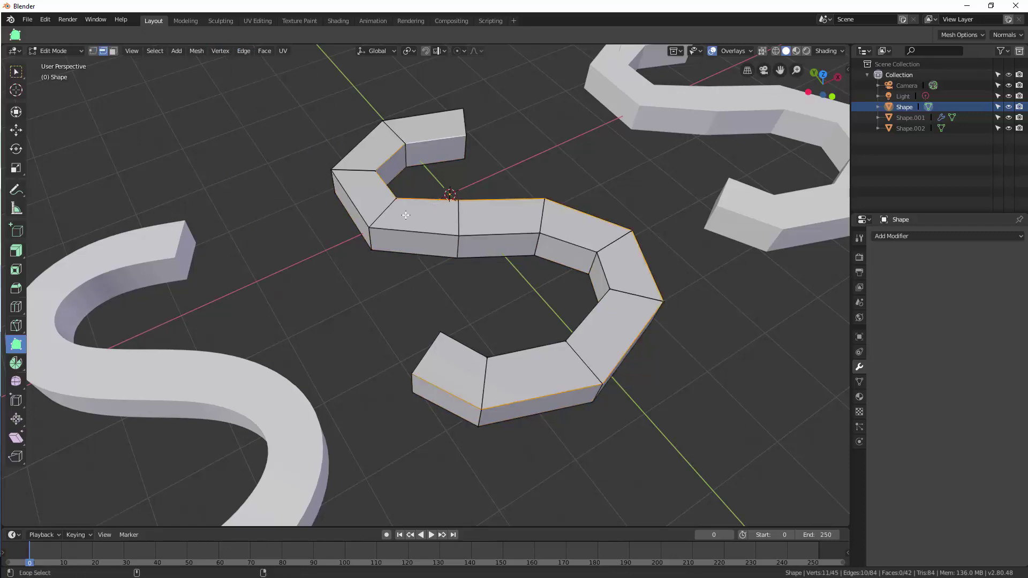
middle_drag(416, 188, 504, 183)
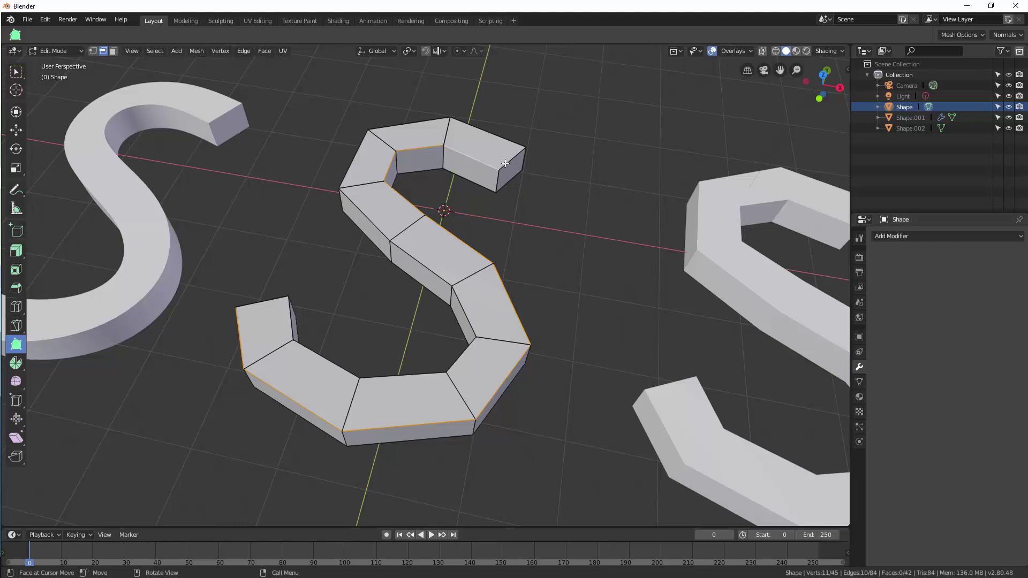
click(505, 163)
click(516, 158)
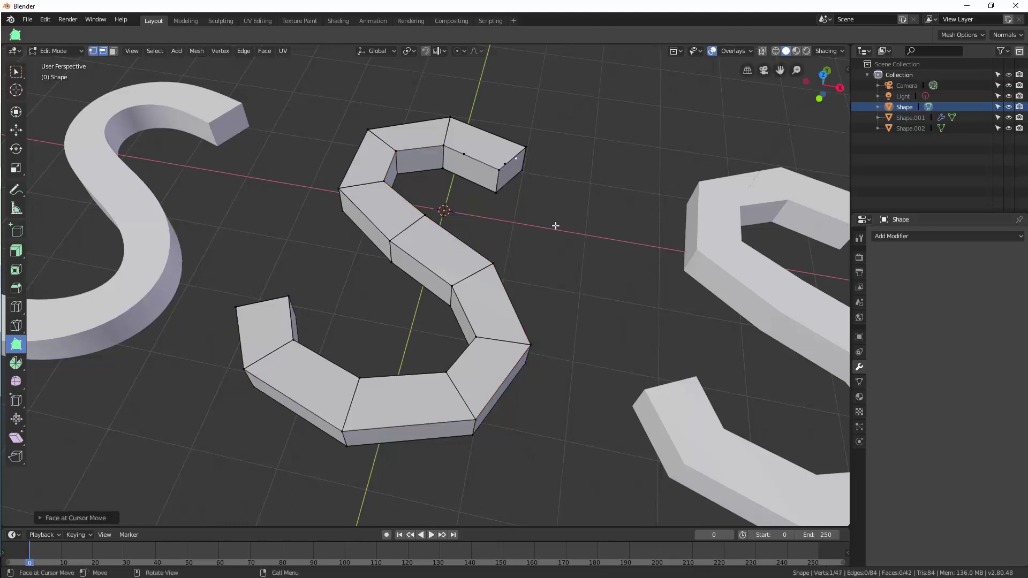
key(ctrl+z)
key(ctrl+z)
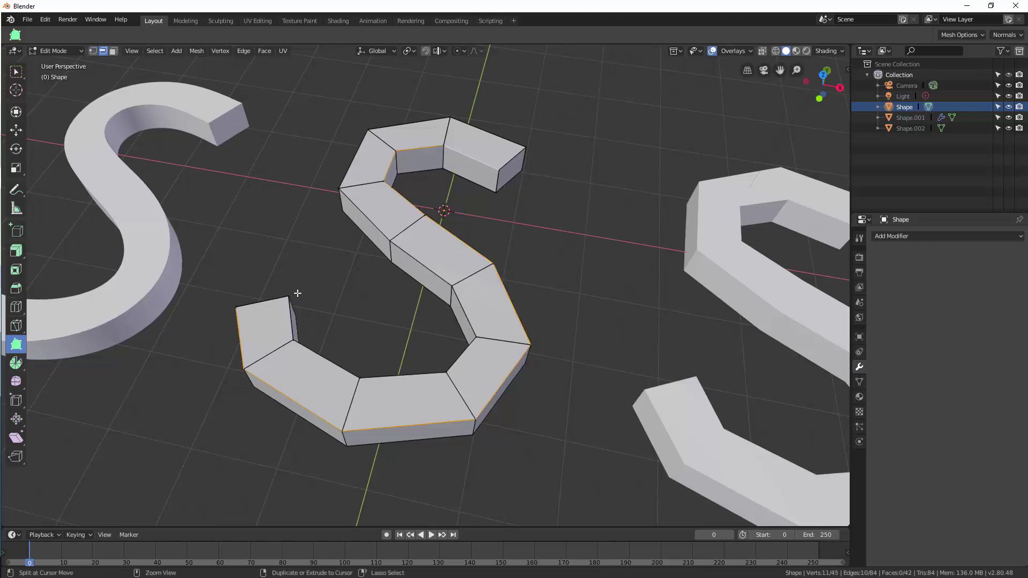
- Activate the Select Box tool, select the four edges around the upper arm's end face and apply Edge Split to them
click(16, 71)
middle_drag(276, 260, 443, 223)
click(472, 221)
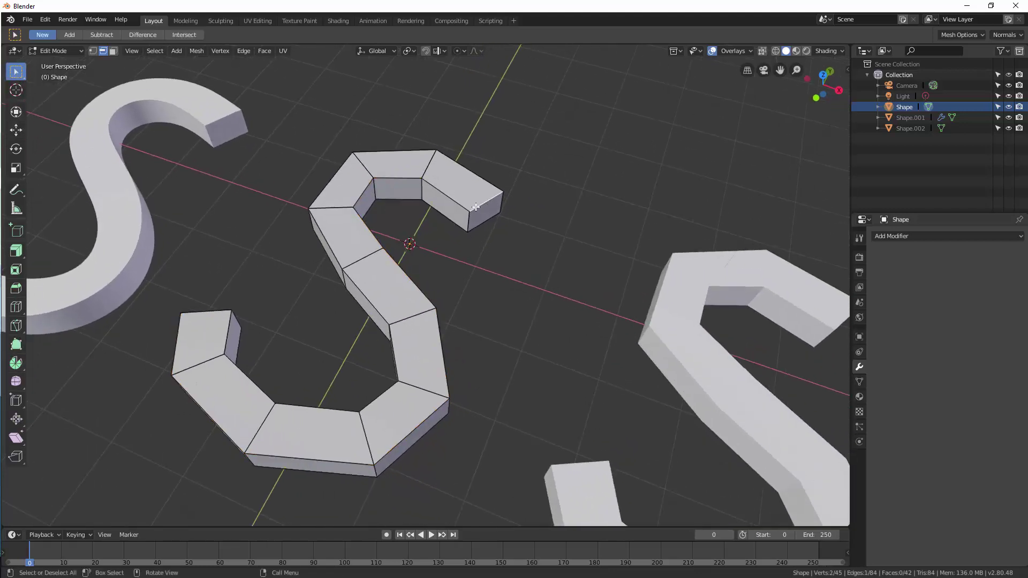
shift+click(486, 202)
shift+click(484, 223)
shift+click(501, 202)
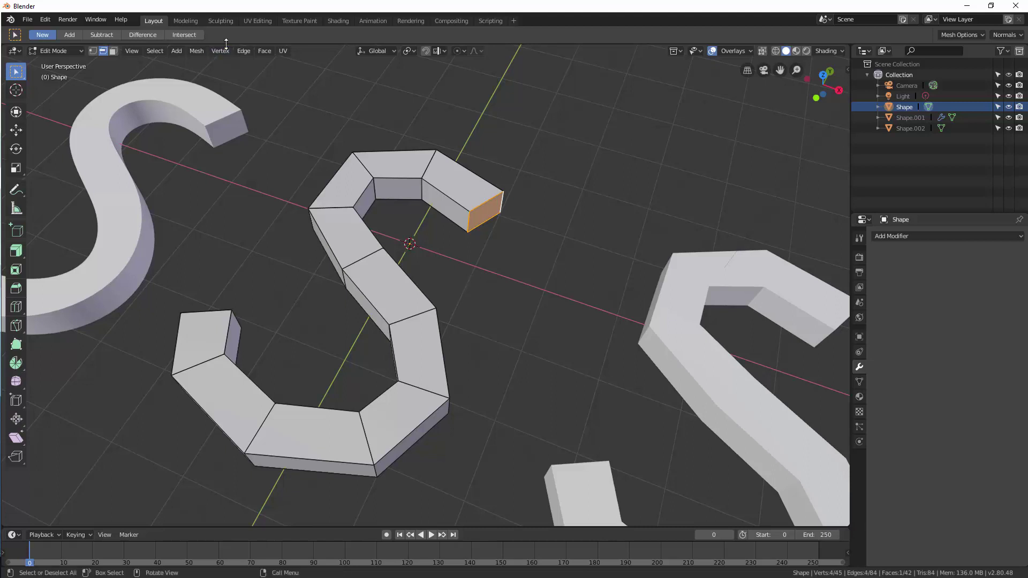
click(246, 51)
click(275, 172)
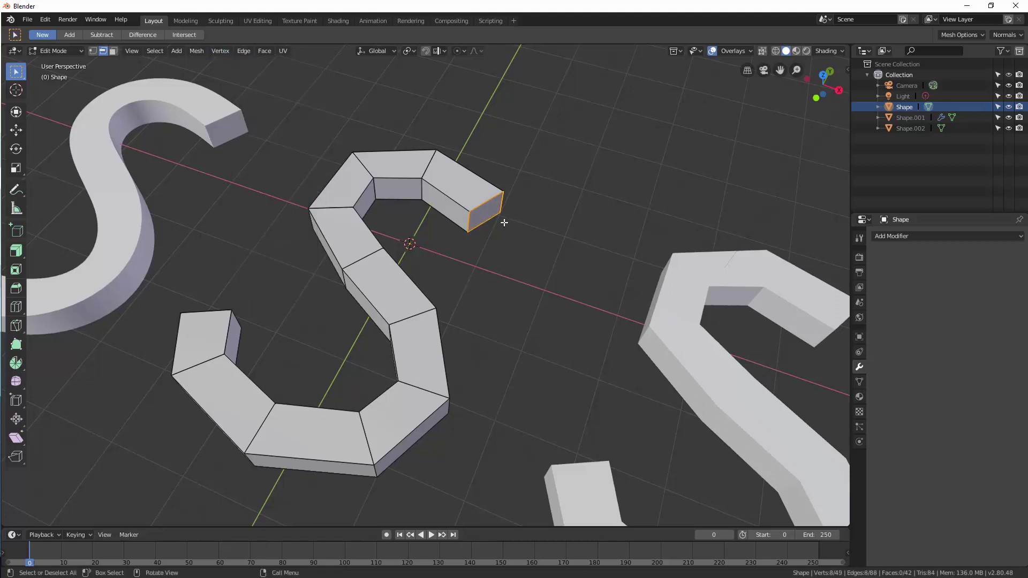
- Try to move the split edges at the upper arm's end, and apply Edge Split to them again
key(g)
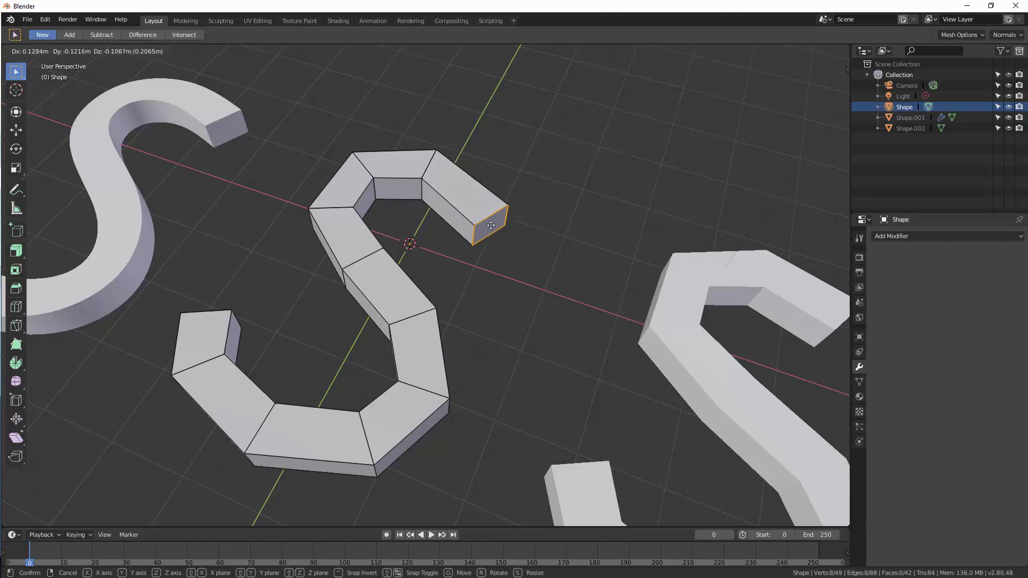
click(486, 225)
scroll(487, 228, up, 2)
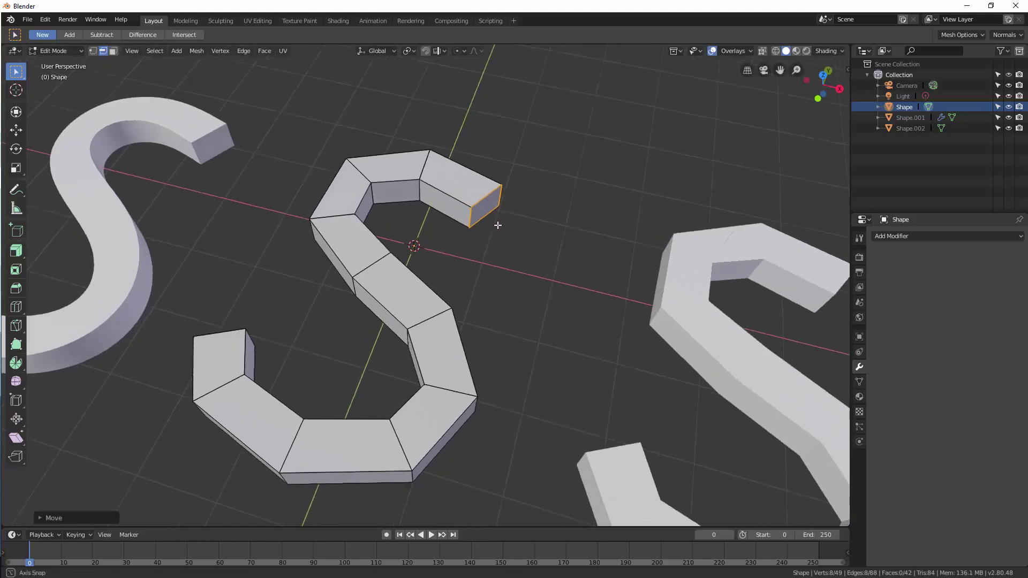
key(g)
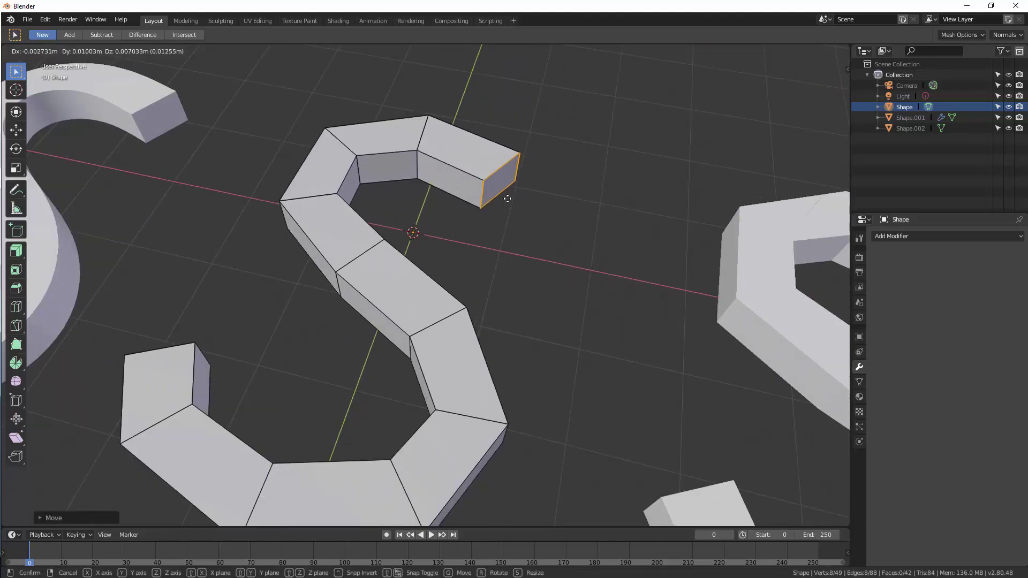
click(508, 199)
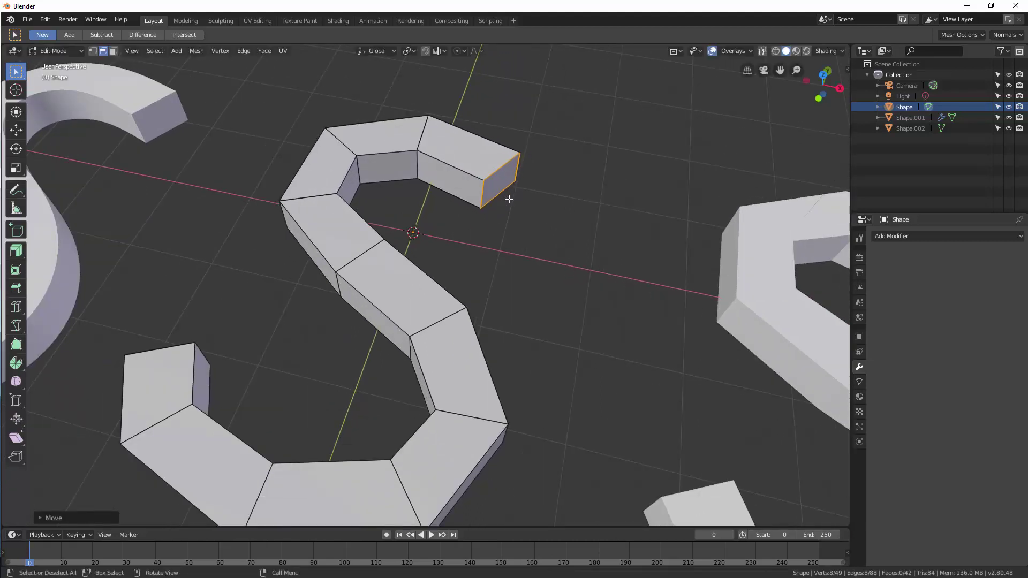
click(242, 50)
click(281, 172)
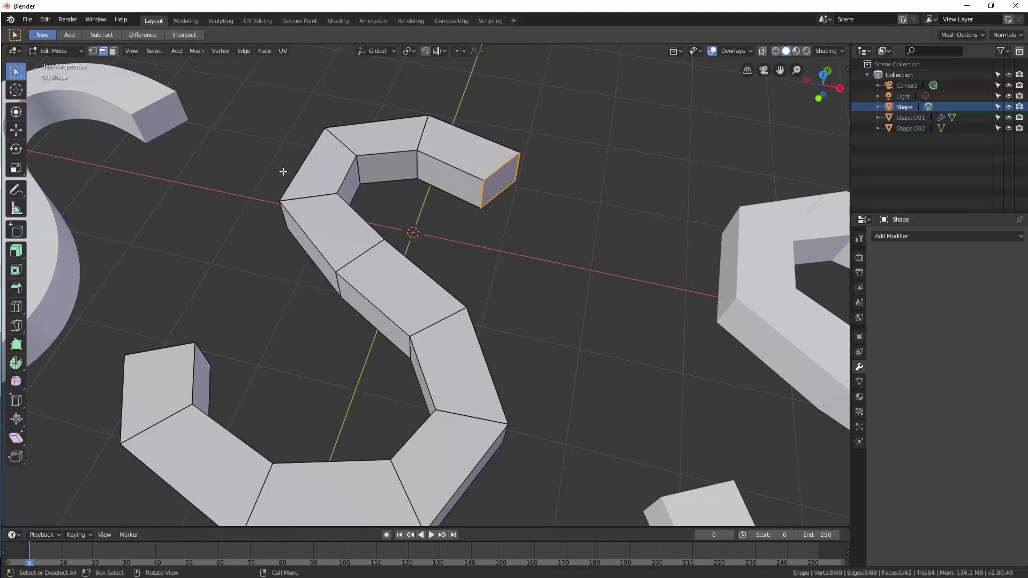
- Try moving a single edge of the upper arm's end face away from the arm, and undo the move
click(504, 183)
key(g)
click(508, 188)
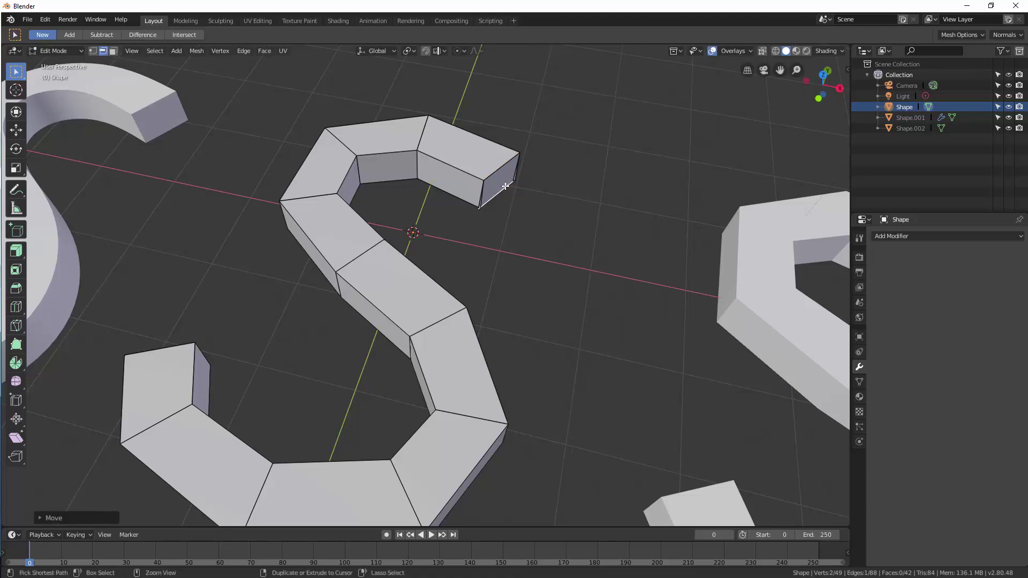
key(ctrl+z)
- Switch to face select mode, select the upper arm's end face and test moving it off the arm, undoing the move
key(3)
click(505, 184)
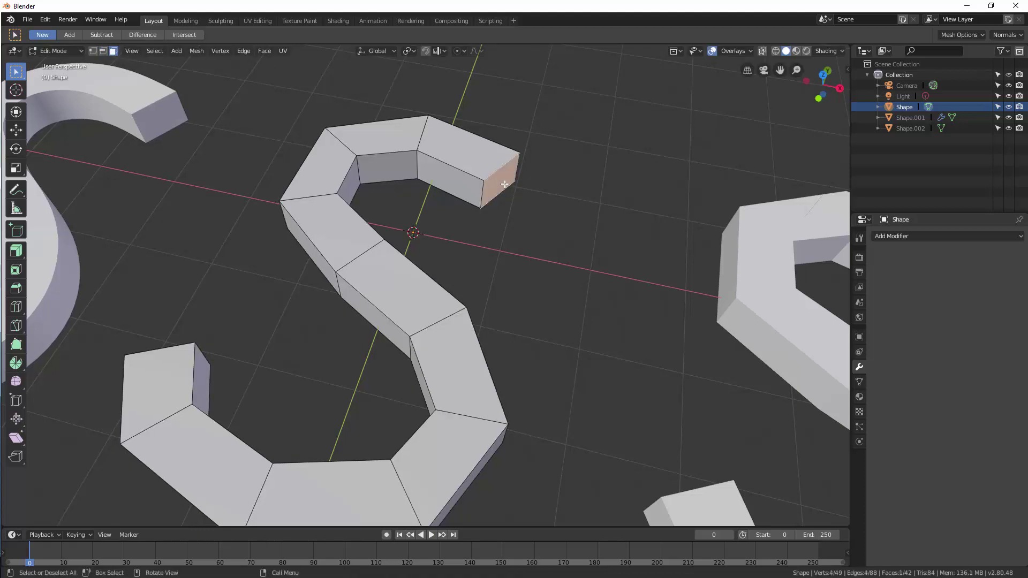
key(g)
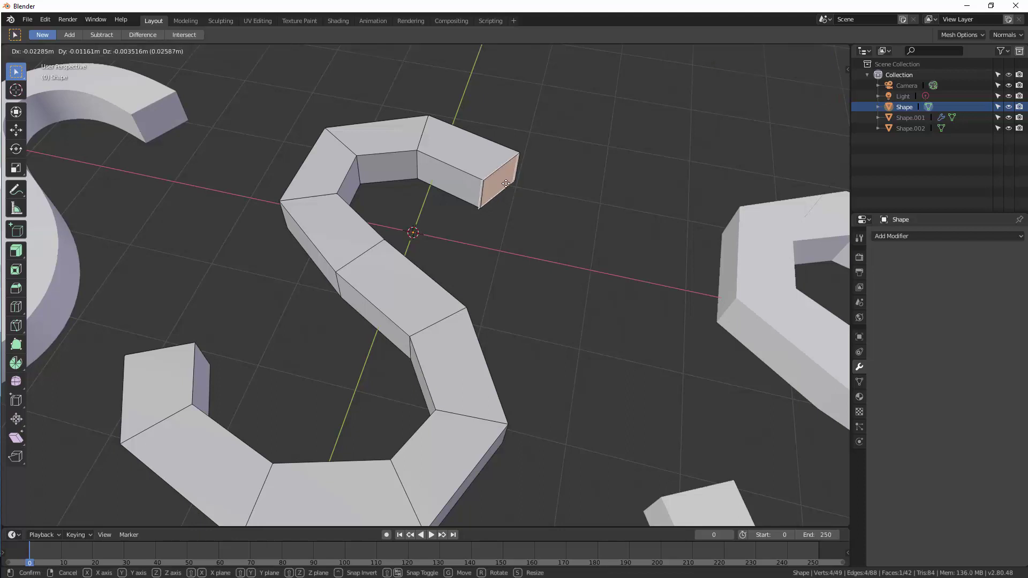
click(541, 196)
middle_drag(541, 195, 473, 194)
key(ctrl+z)
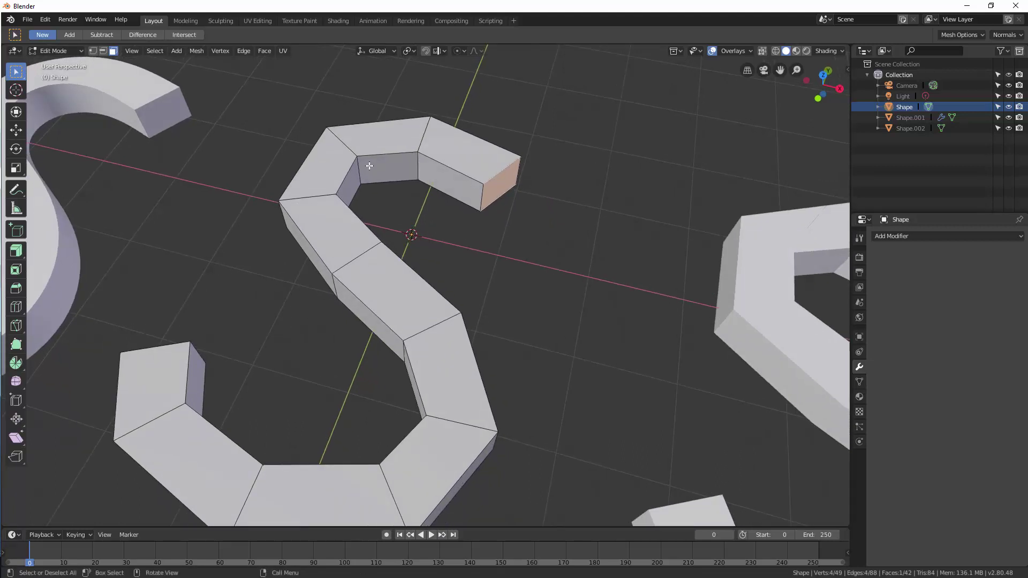
middle_drag(395, 188, 413, 176)
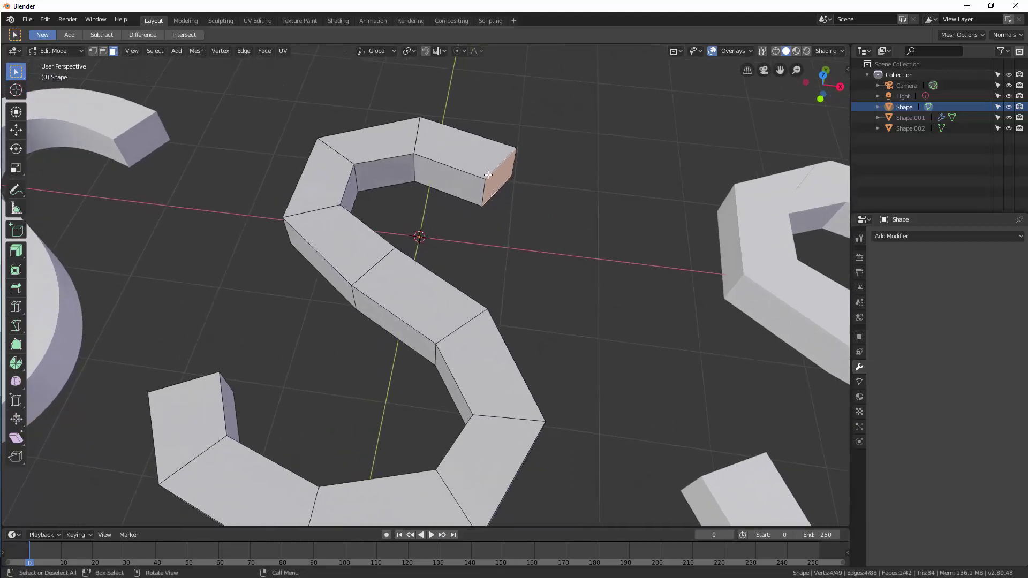
- In edge select mode, select the four edges around the lower arm's end face plus the S's four lengthwise edge runs, and apply Edge Split
middle_drag(453, 207, 566, 313)
key(2)
click(628, 298)
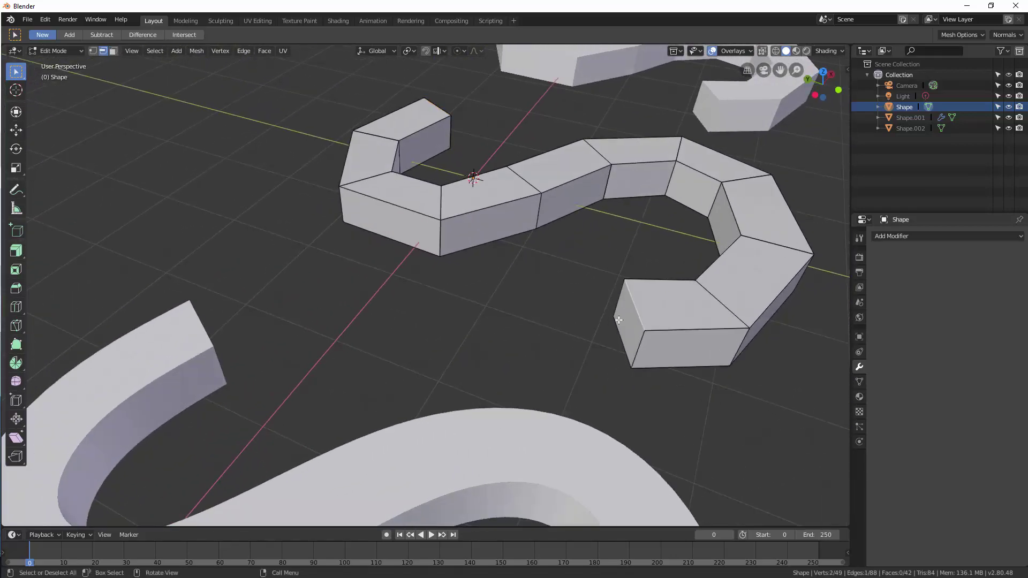
shift+click(618, 328)
shift+click(620, 298)
shift+click(638, 349)
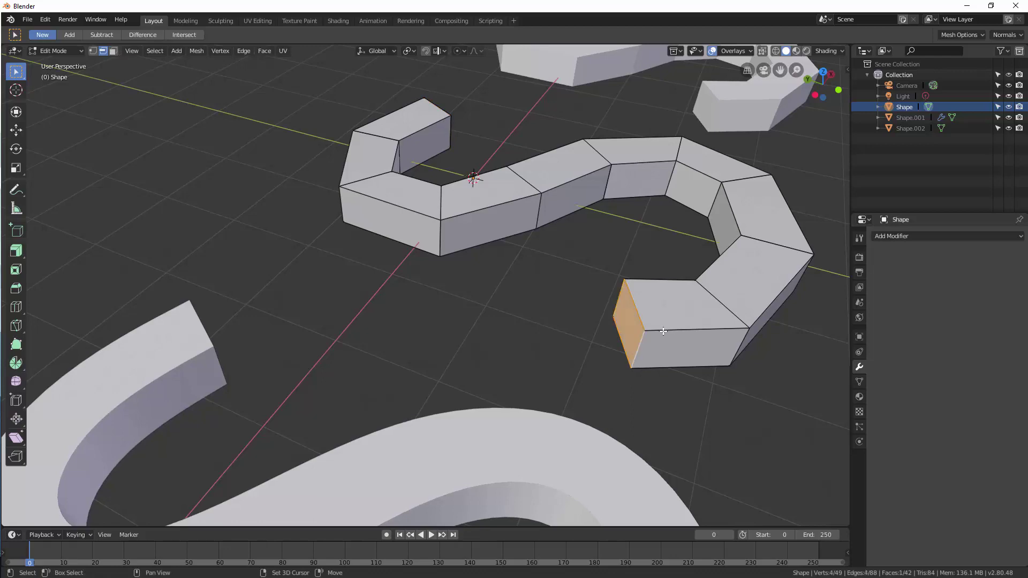
middle_drag(638, 350, 413, 179)
alt+shift+click(506, 230)
alt+shift+click(416, 137)
alt+shift+click(395, 164)
click(244, 51)
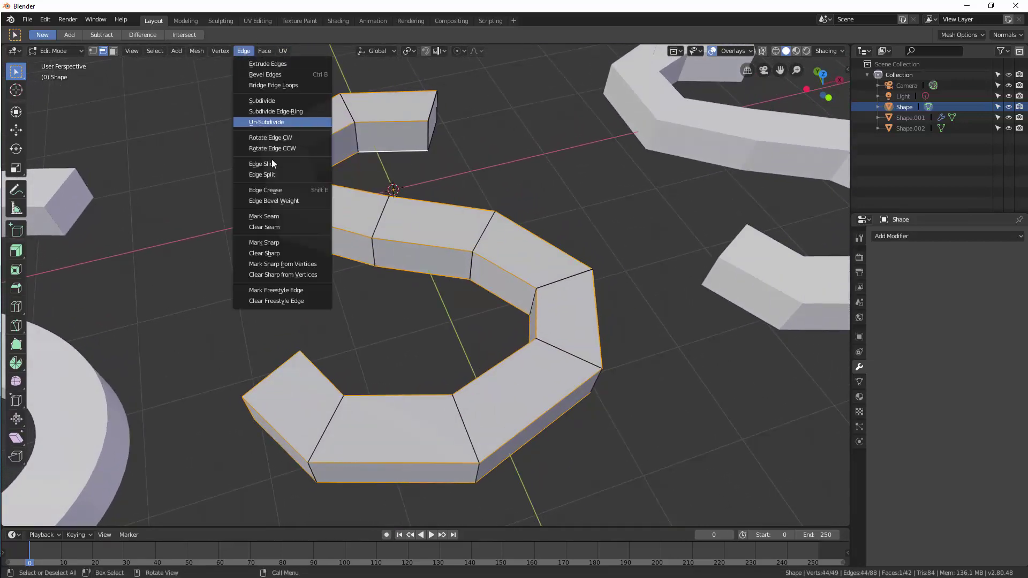
click(276, 175)
- Switch to face select mode, select the whole linked top strip of the S and test moving it off the body, cancelling the move
middle_drag(441, 179, 423, 163)
key(3)
click(375, 116)
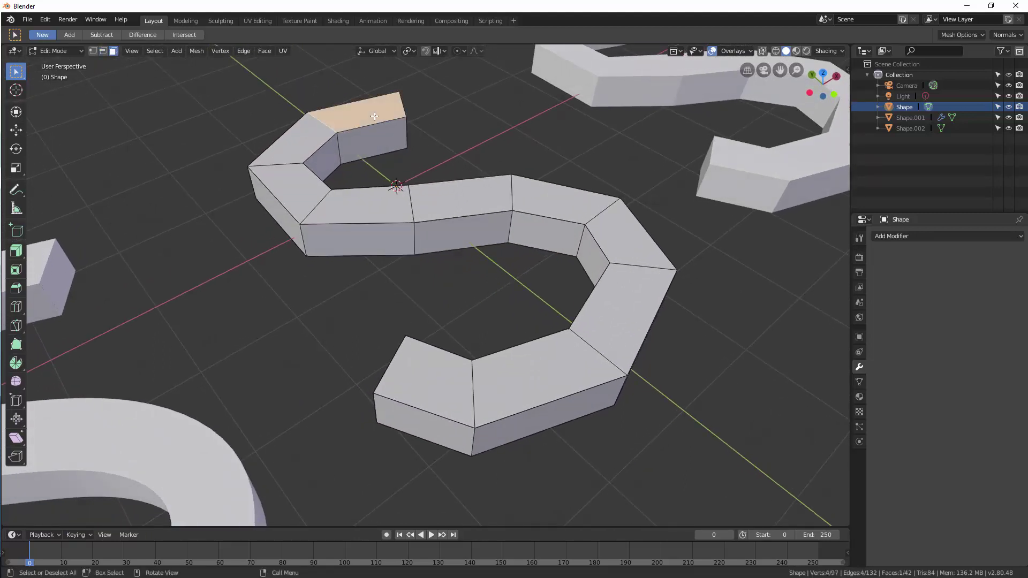
key(ctrl+l)
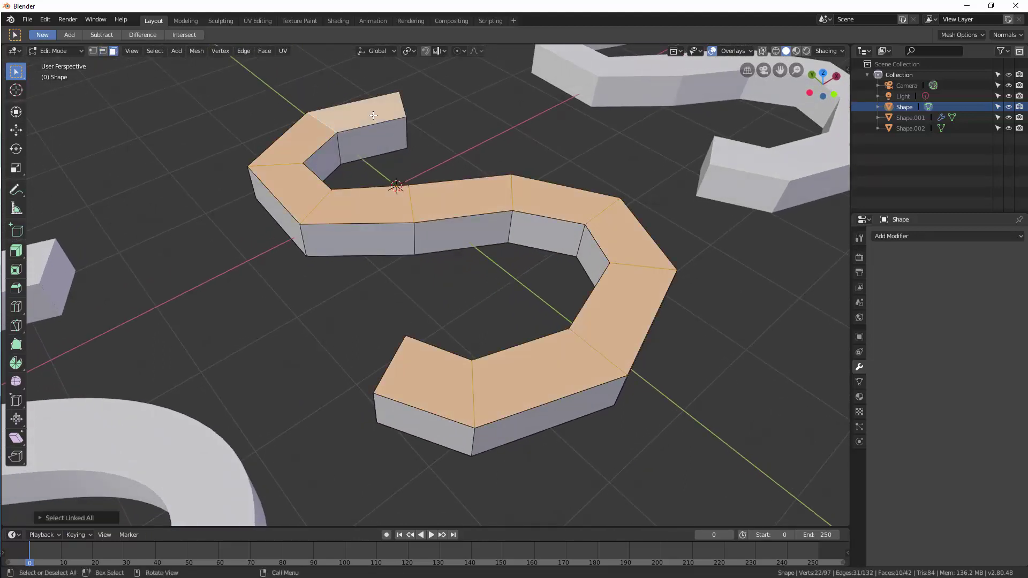
key(g)
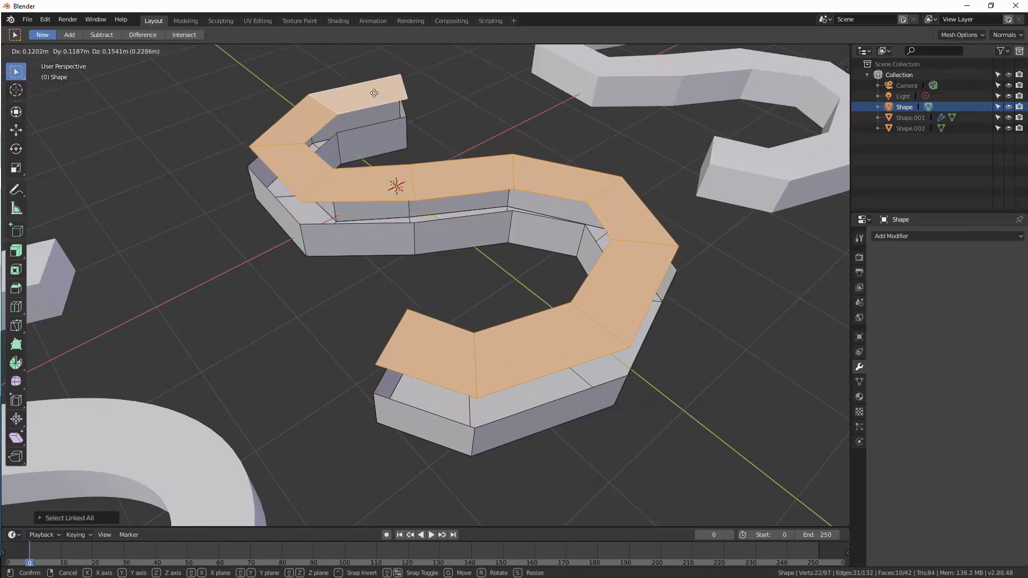
right_click(374, 95)
- Select the linked side strip of the S, test moving it away from the body, cancel the move and deselect everything
middle_drag(389, 127, 375, 133)
click(353, 225)
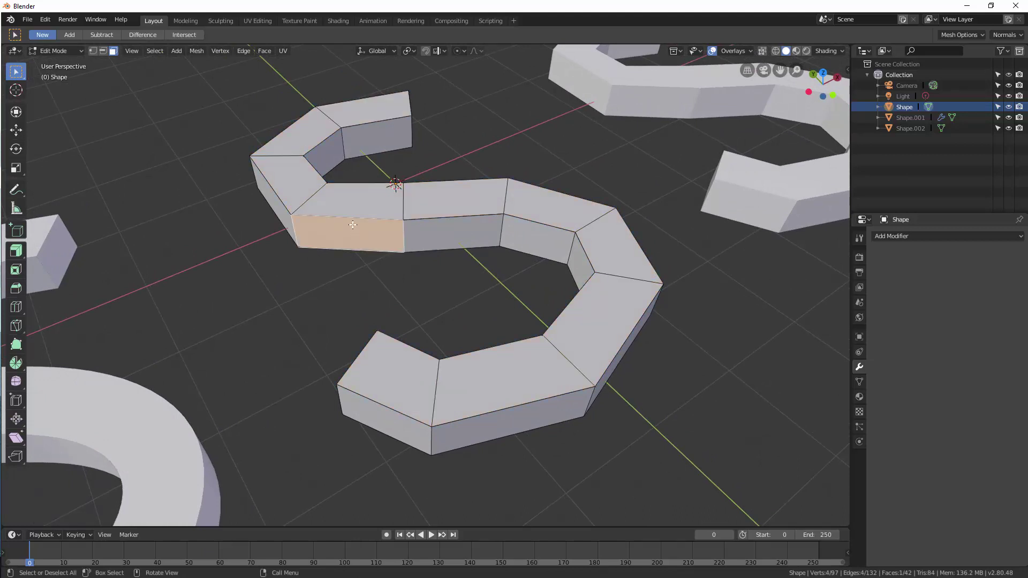
key(ctrl+l)
key(g)
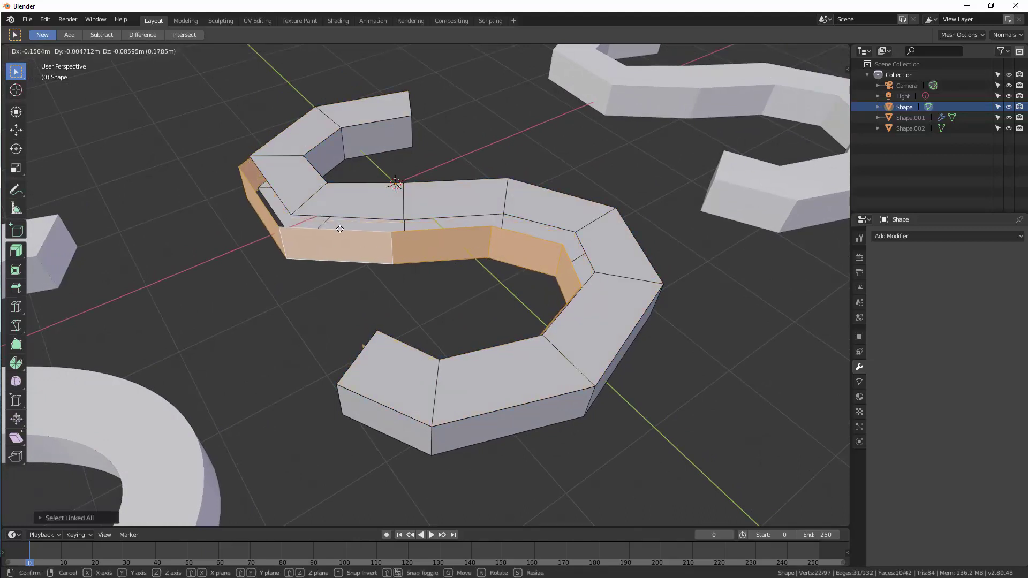
right_click(350, 225)
middle_drag(349, 225, 359, 231)
key(alt+a)
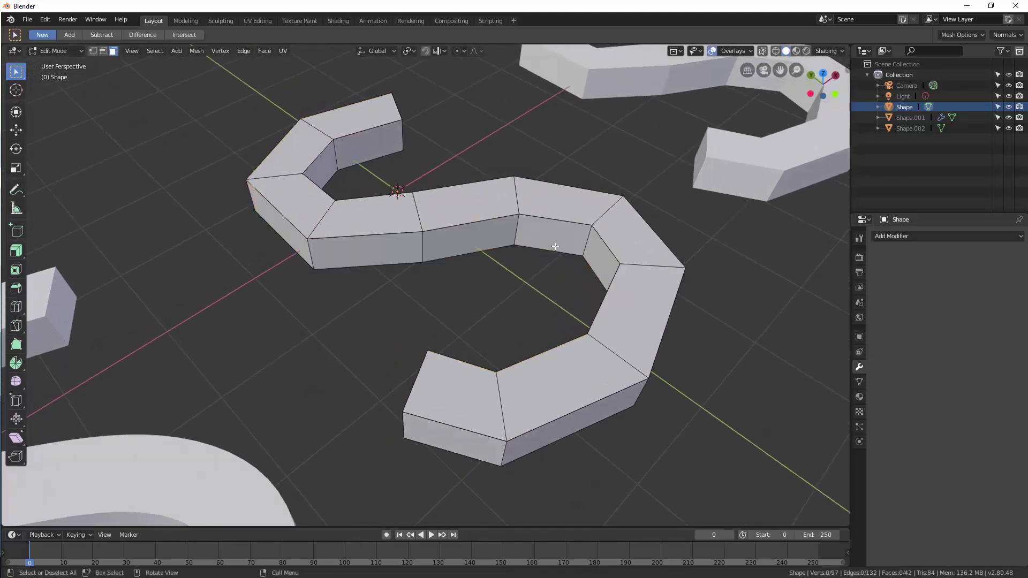
- Add a Subdivision Surface modifier to the split S, set its viewport subdivisions to 3 and inspect the arm ends
click(928, 238)
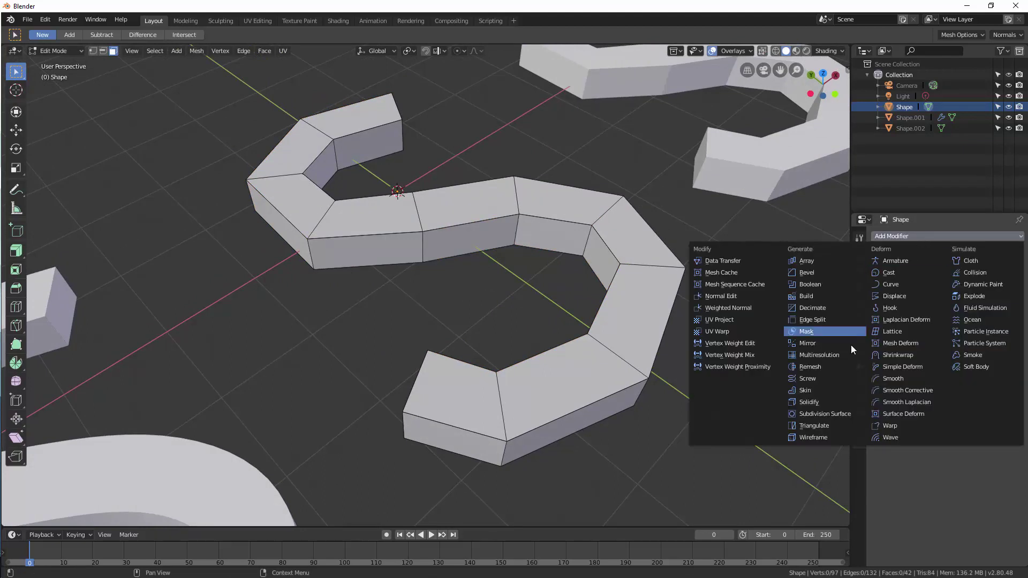
click(835, 416)
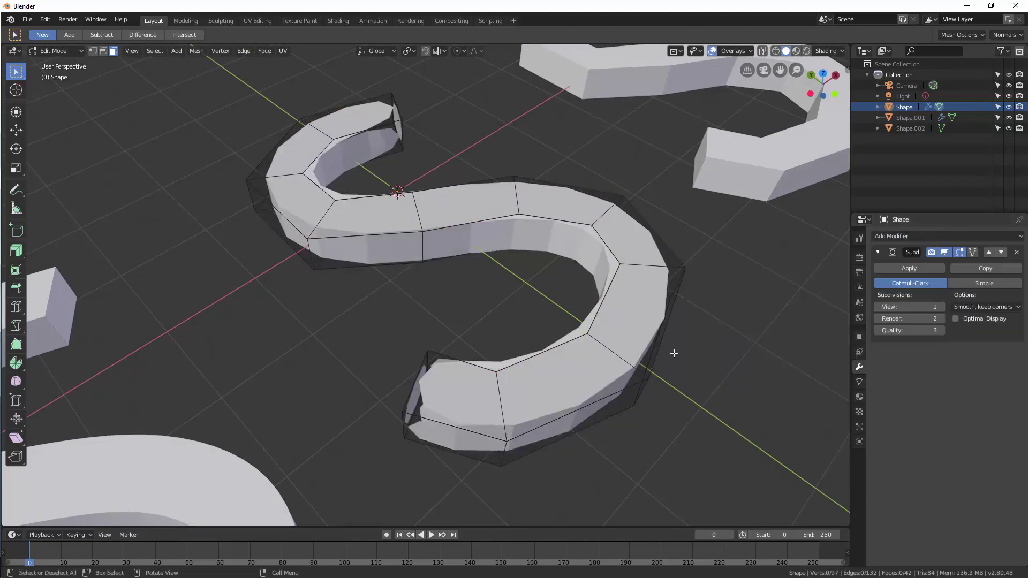
drag(945, 308, 966, 308)
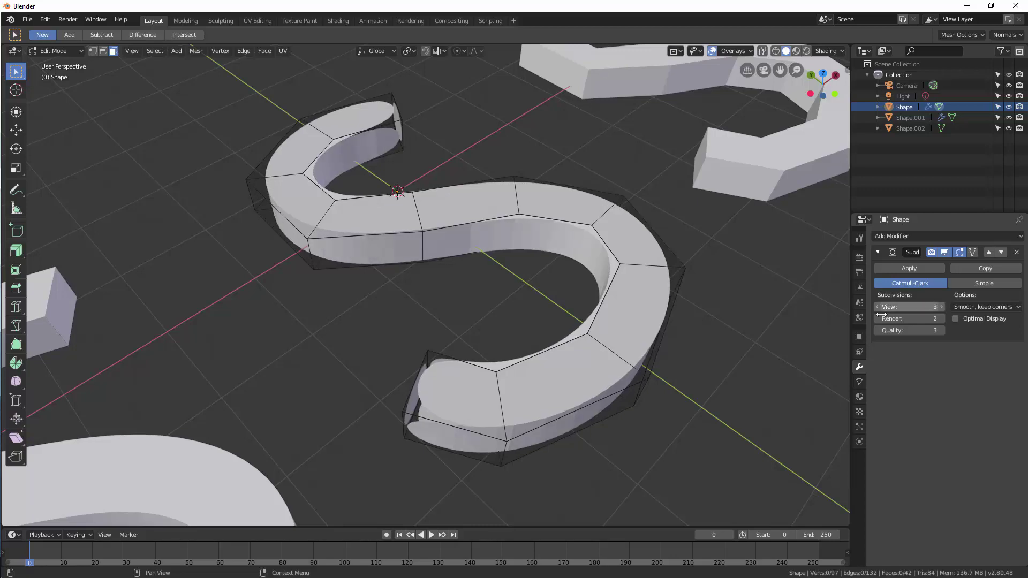
middle_drag(658, 281, 663, 279)
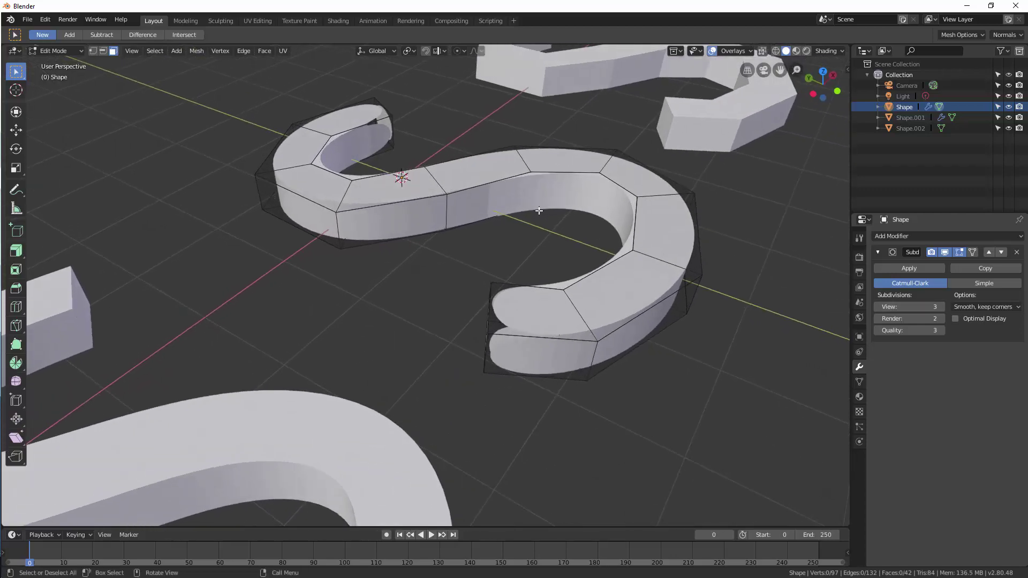
middle_drag(539, 211, 506, 243)
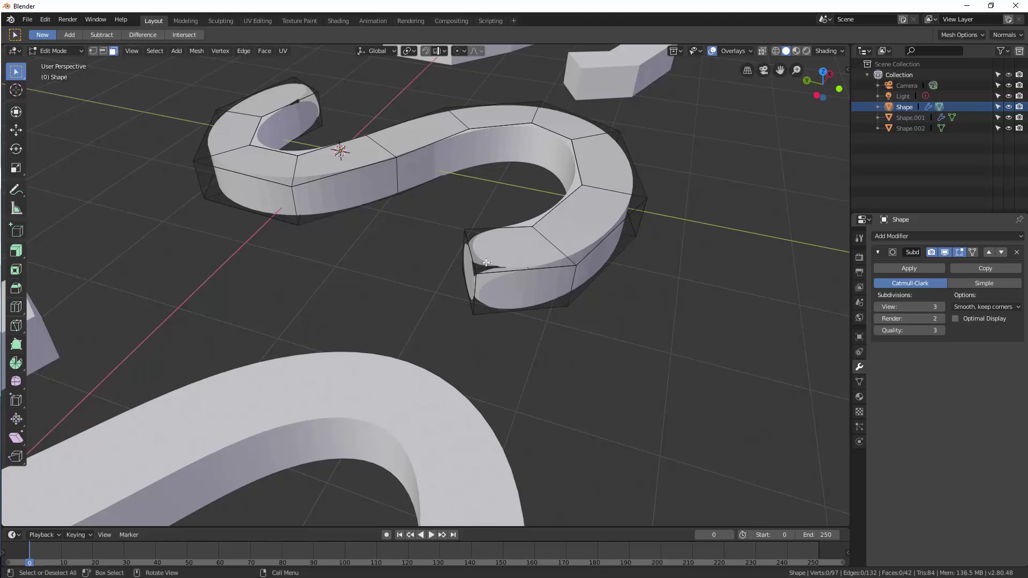
middle_drag(492, 263, 503, 263)
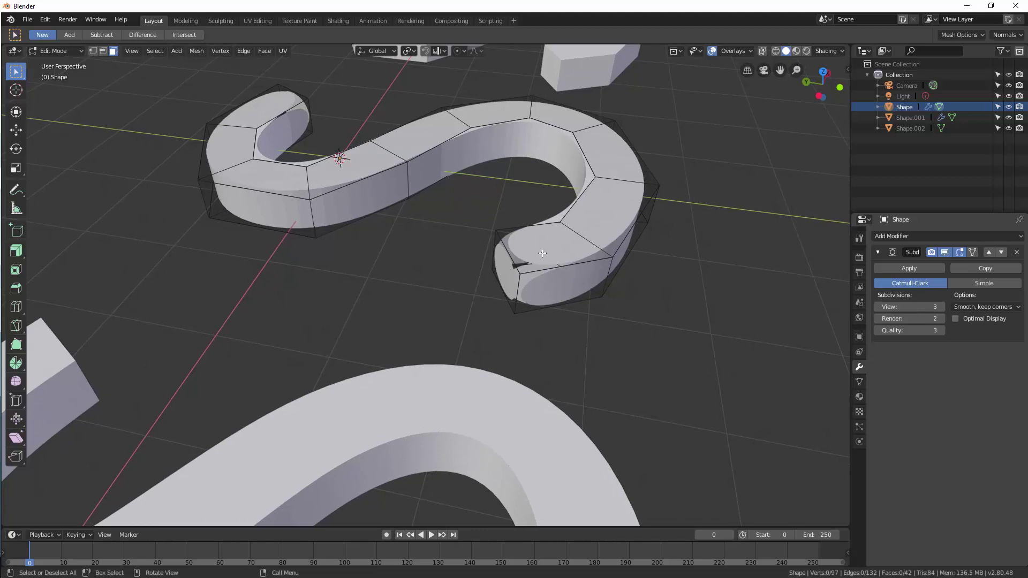
- Select the entire mesh and apply the Fill Holes and Remove Doubles clean-up operations to it
key(a)
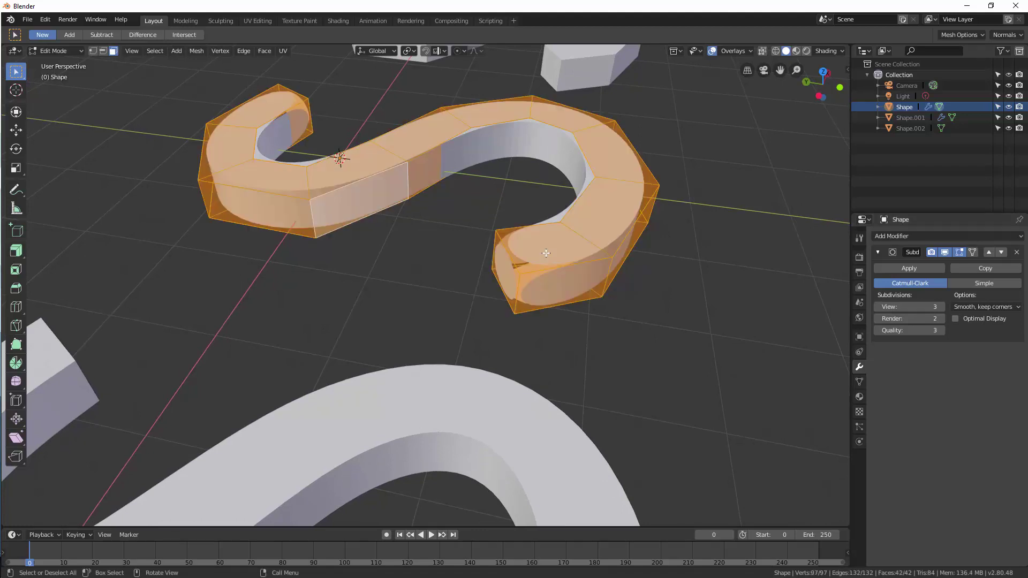
click(197, 50)
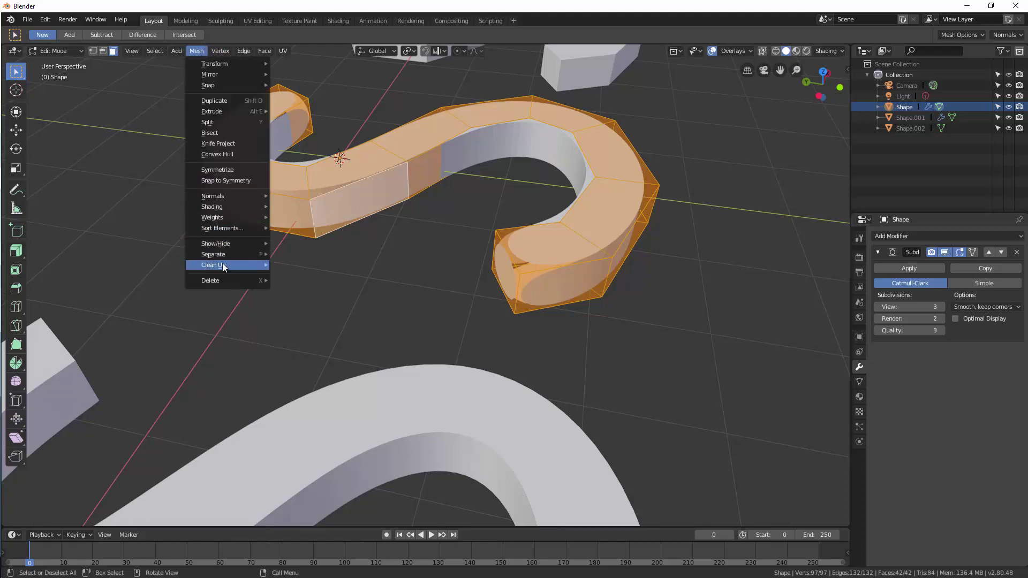
mouse_move(222, 264)
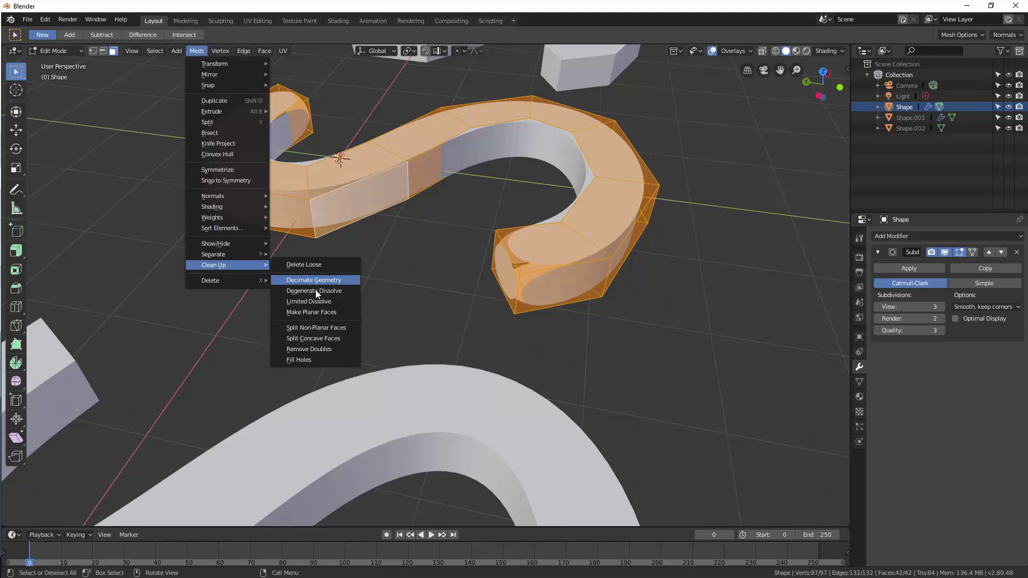
click(311, 360)
click(203, 50)
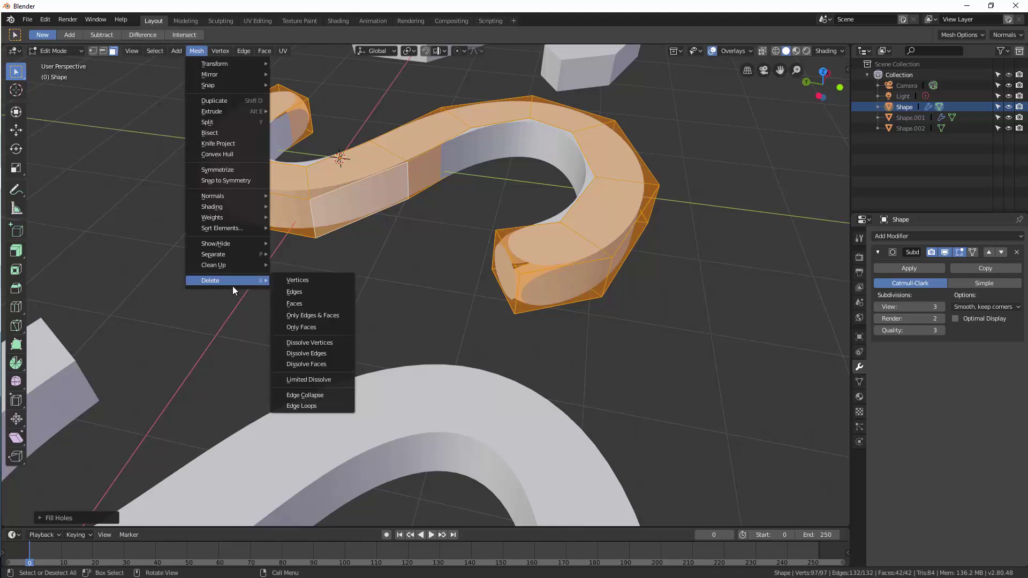
mouse_move(230, 265)
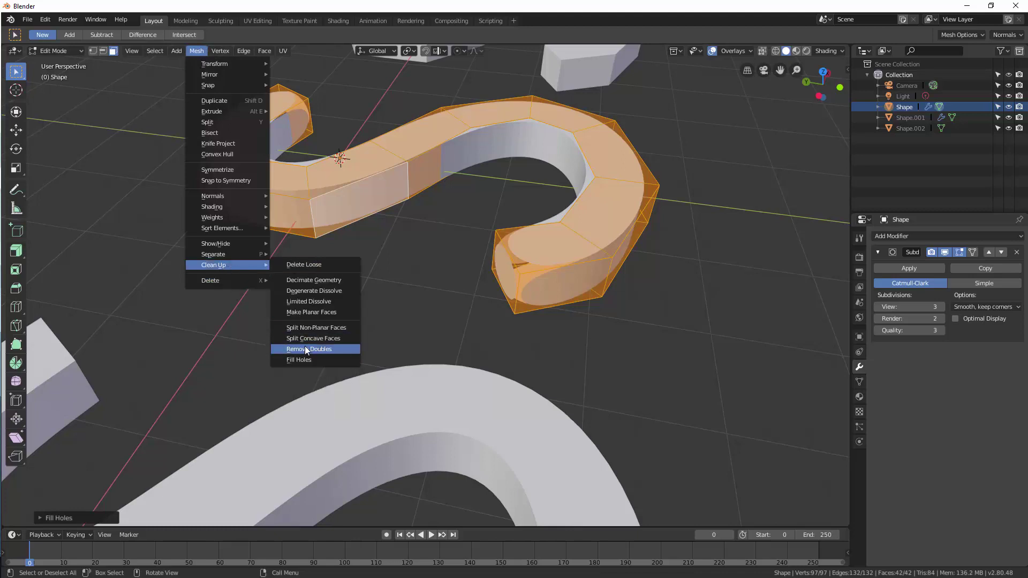
click(304, 347)
middle_drag(392, 280, 370, 287)
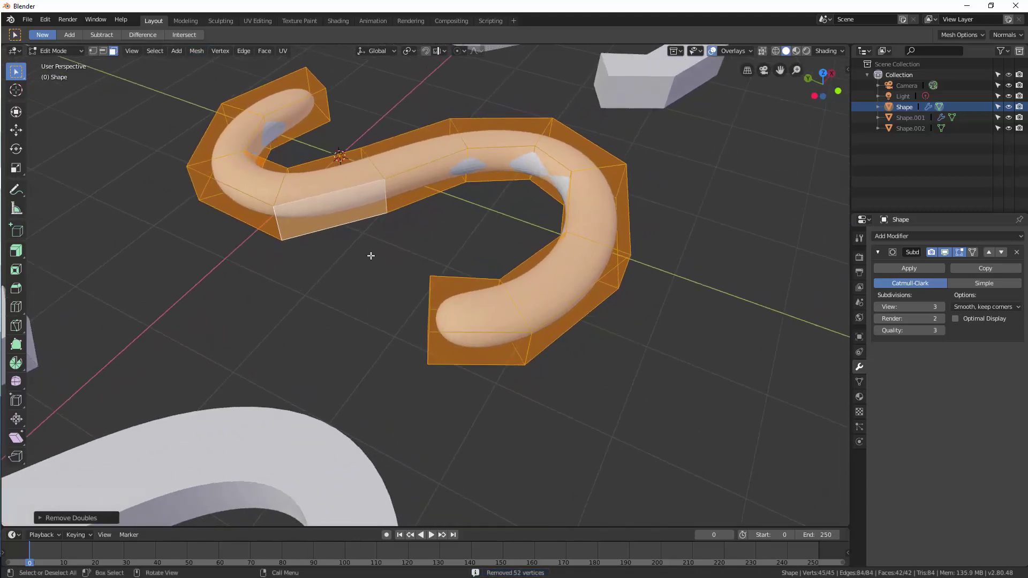
- In edge select mode, select the four lengthwise edge runs plus the top and bottom edges of both end faces, apply Edge Split and deselect
key(2)
click(363, 188)
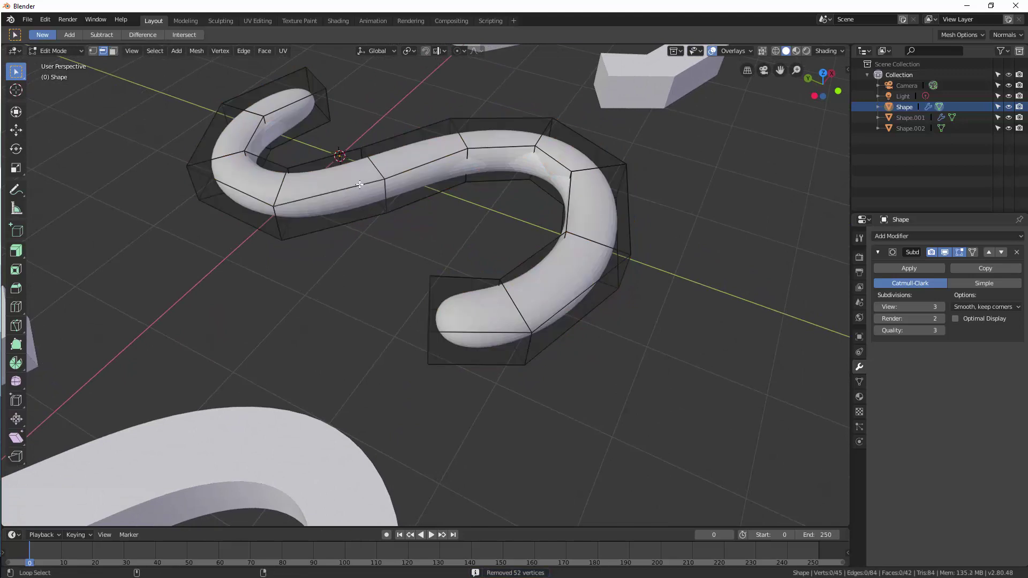
alt+click(363, 187)
alt+shift+click(326, 156)
alt+shift+click(373, 221)
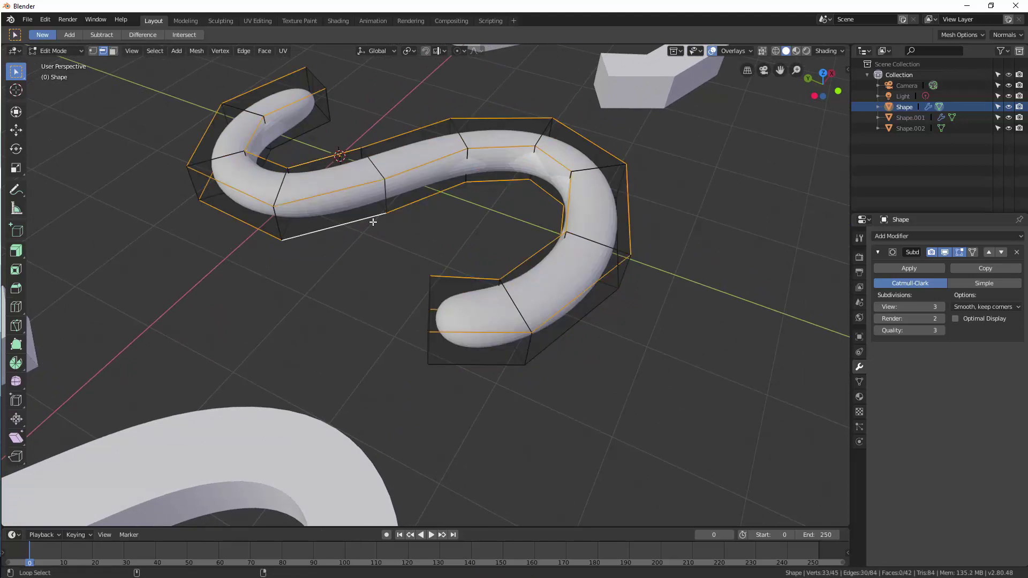
alt+shift+click(317, 129)
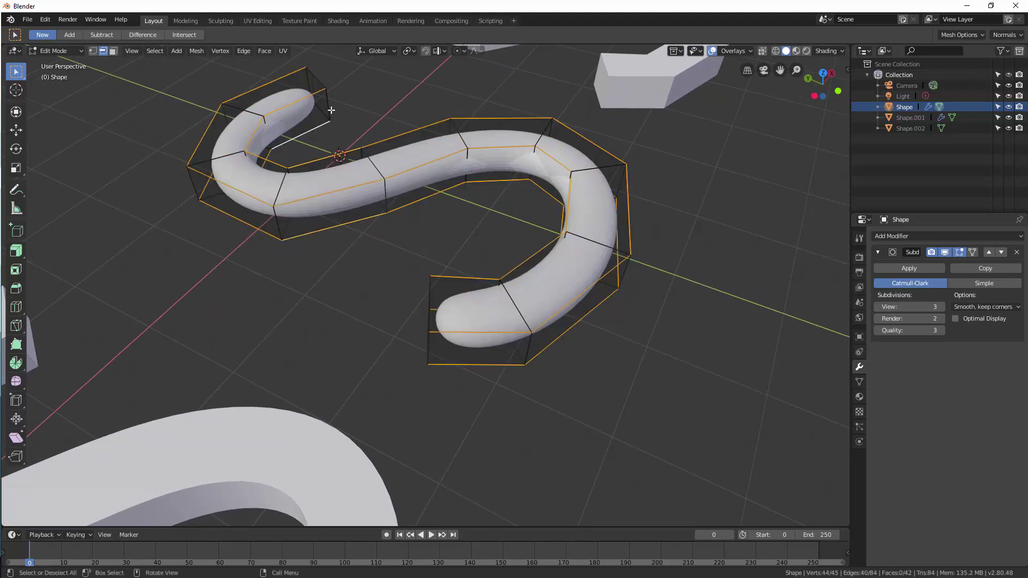
shift+click(318, 78)
shift+click(430, 308)
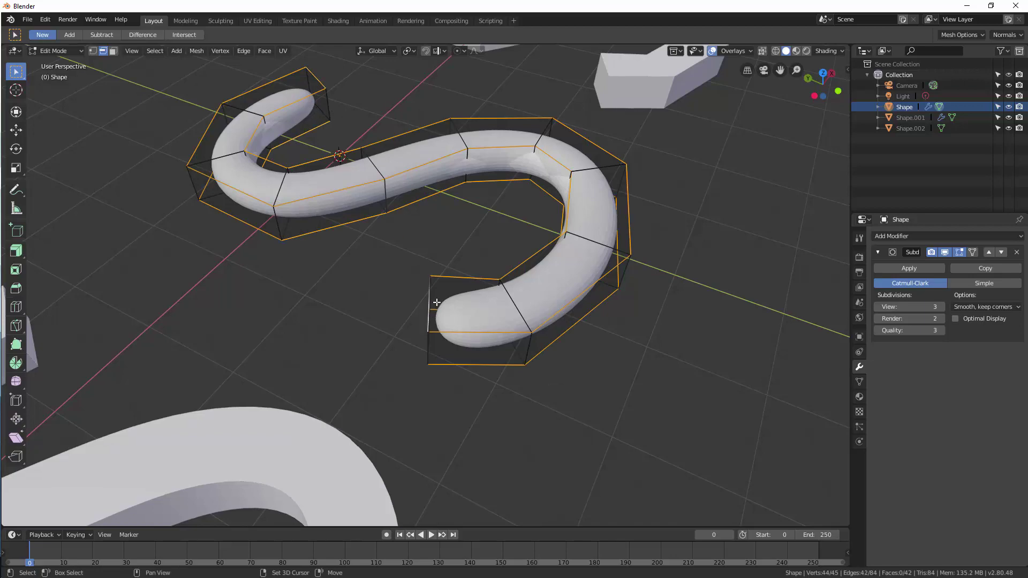
middle_drag(431, 308, 404, 156)
shift+click(533, 263)
shift+click(407, 154)
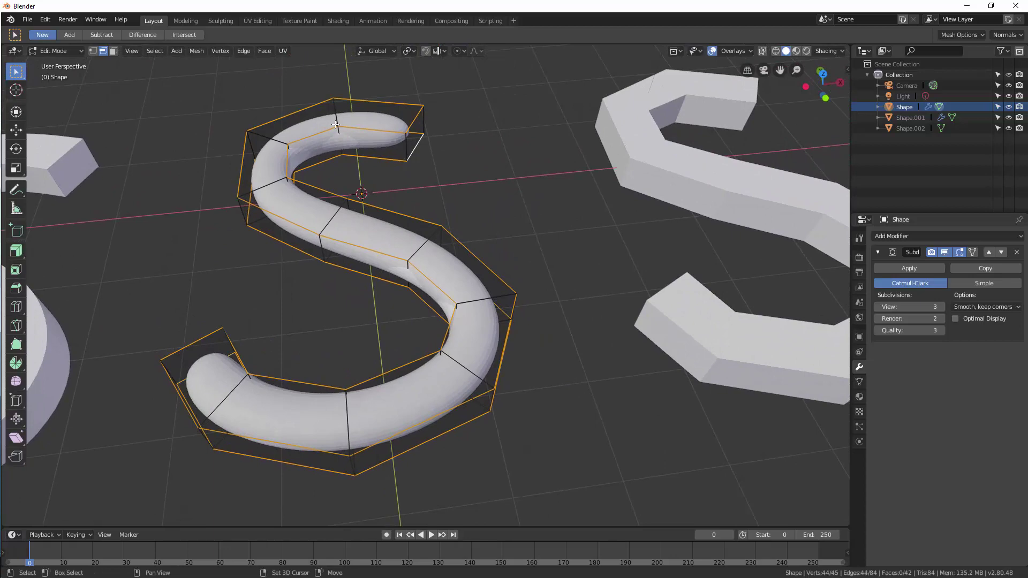
click(244, 51)
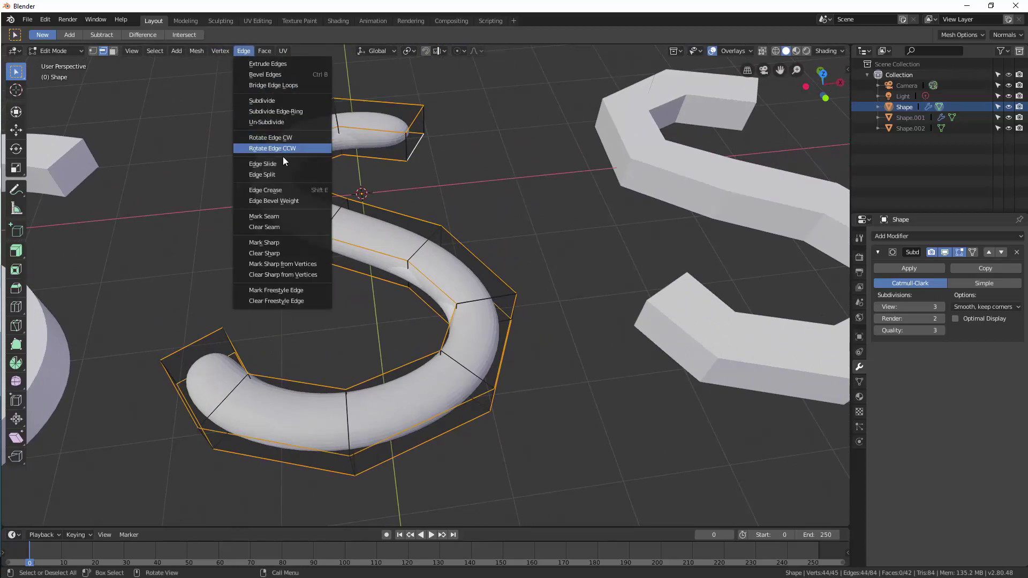
click(281, 174)
click(473, 165)
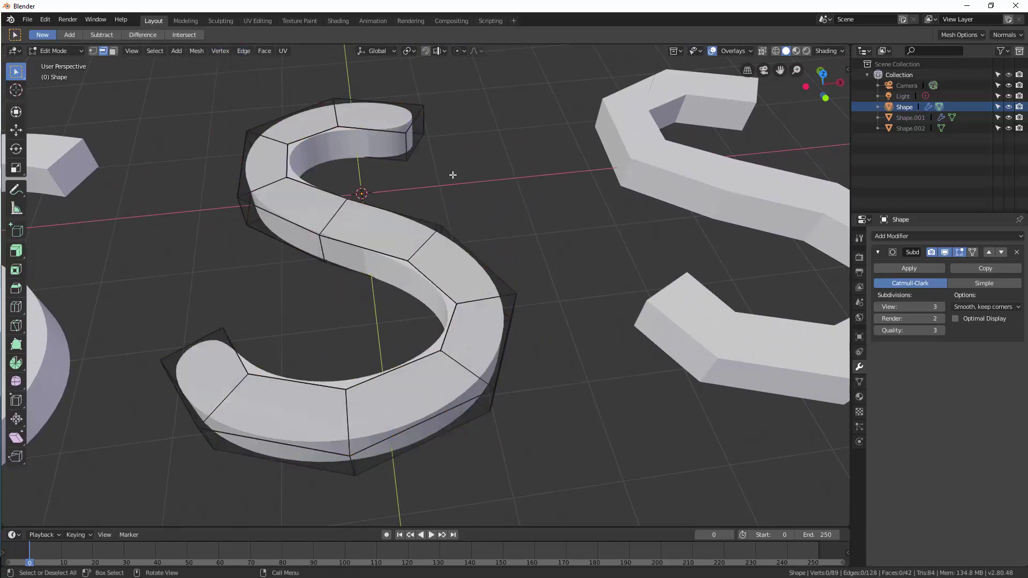
- Return to Object Mode and compare the edge-split S with the loop-cut S beside it, selecting each in turn
middle_drag(452, 174, 471, 172)
key(ctrl+Tab)
click(391, 182)
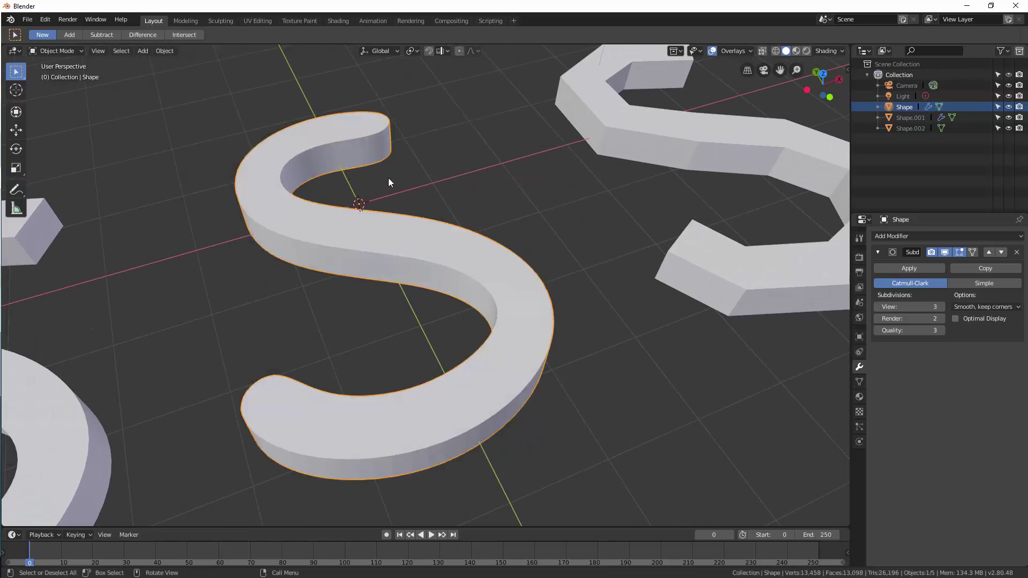
middle_drag(388, 178, 472, 173)
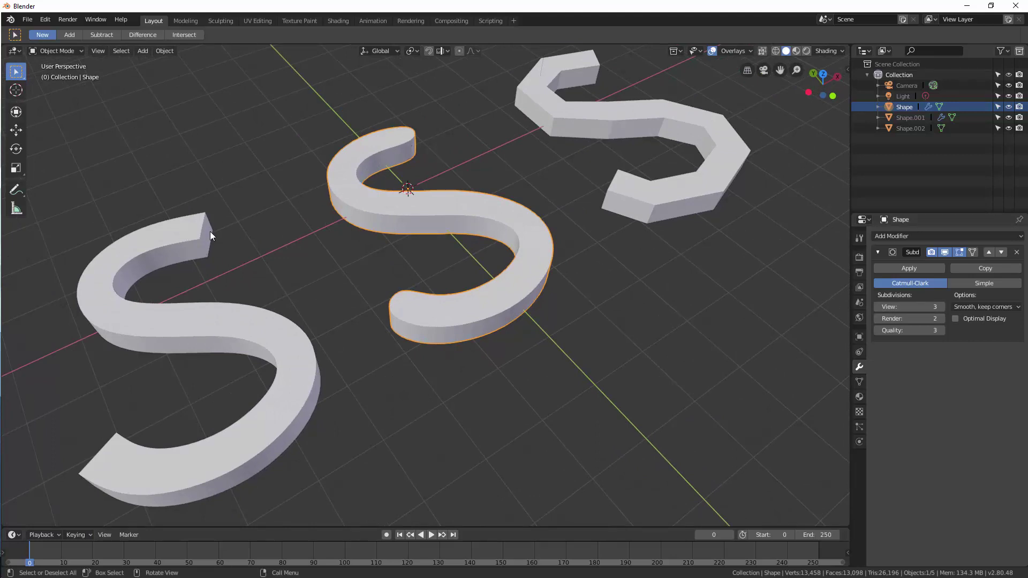
middle_drag(248, 232, 228, 215)
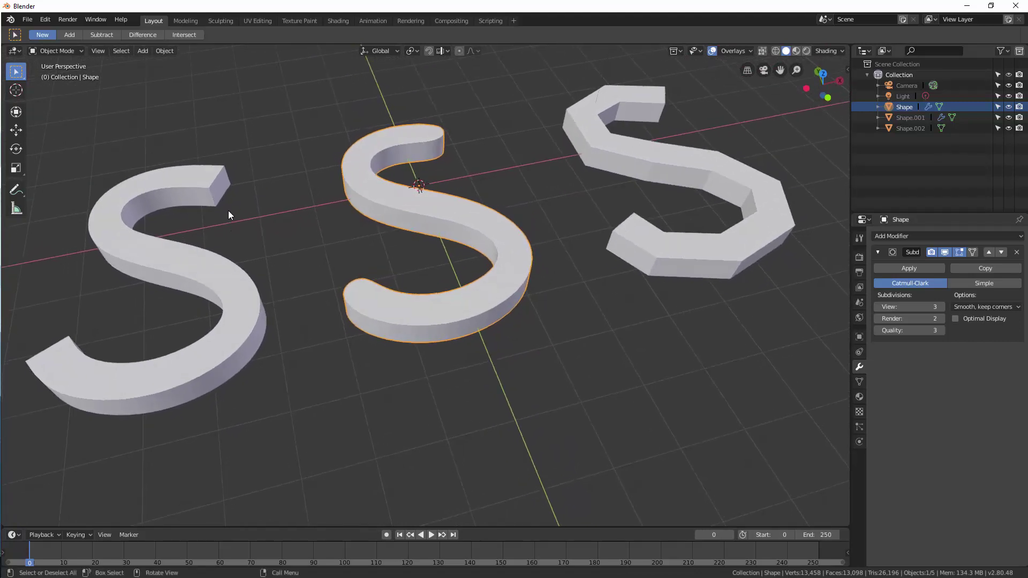
click(192, 189)
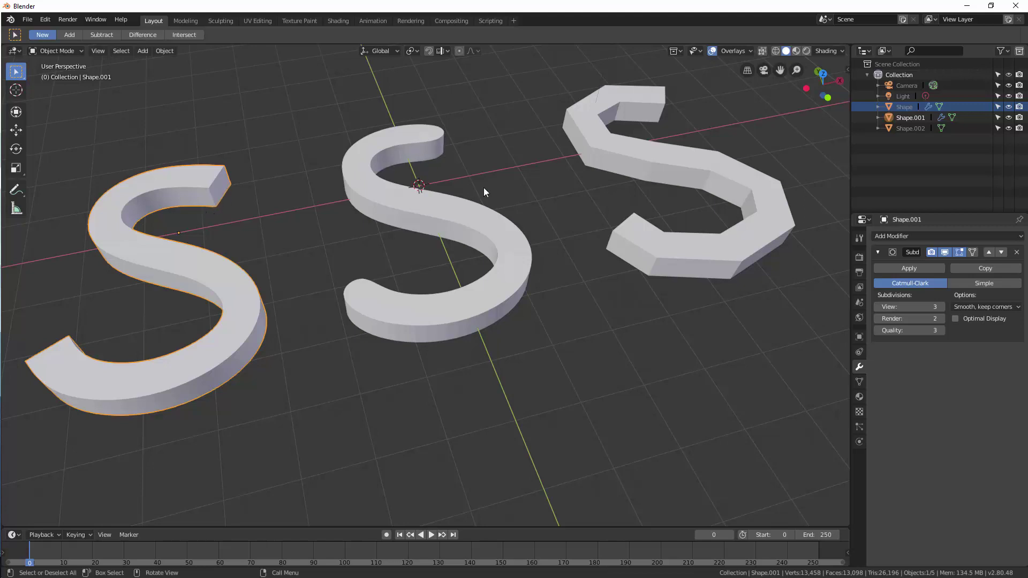
click(449, 210)
middle_drag(486, 196, 407, 229)
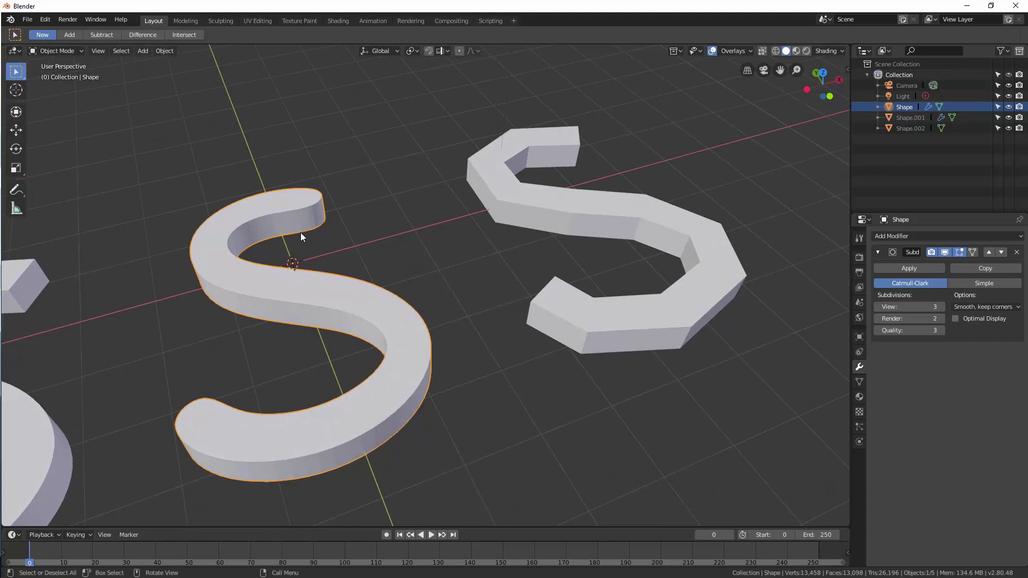
- Duplicate the unsubdivided S and place the copy further along the X axis
shift+middle_drag(399, 264, 332, 268)
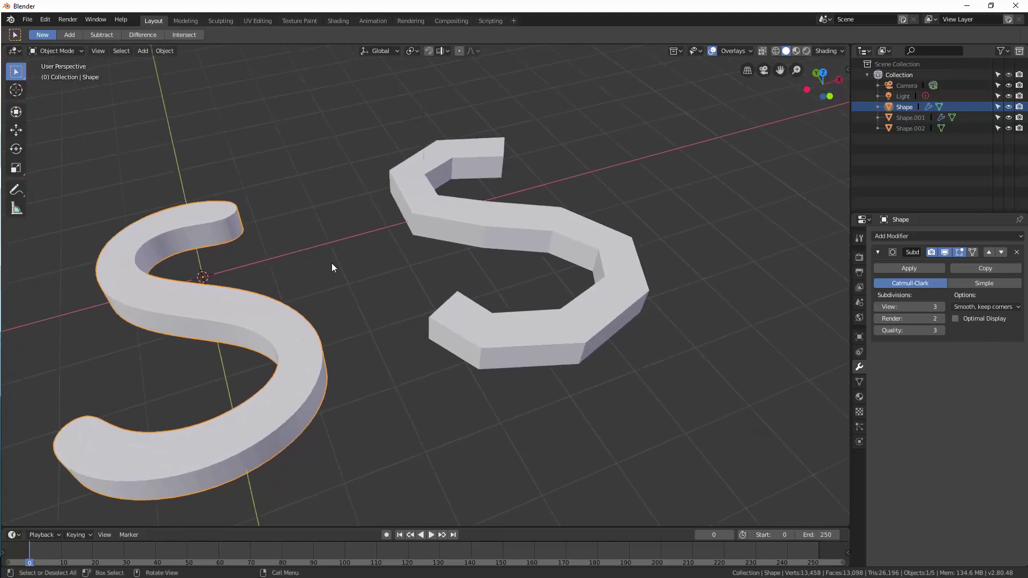
click(432, 221)
key(shift+d)
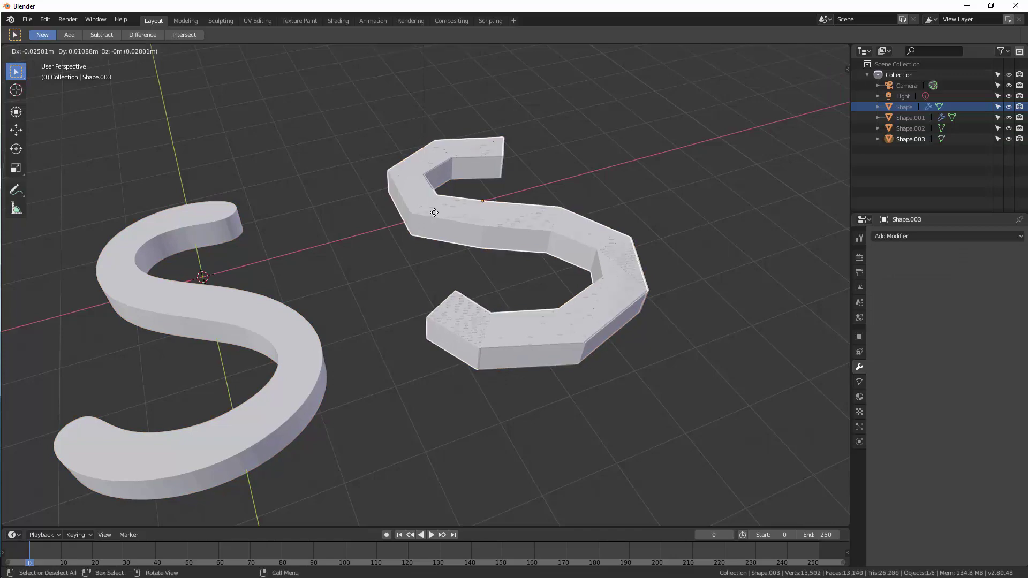
key(x)
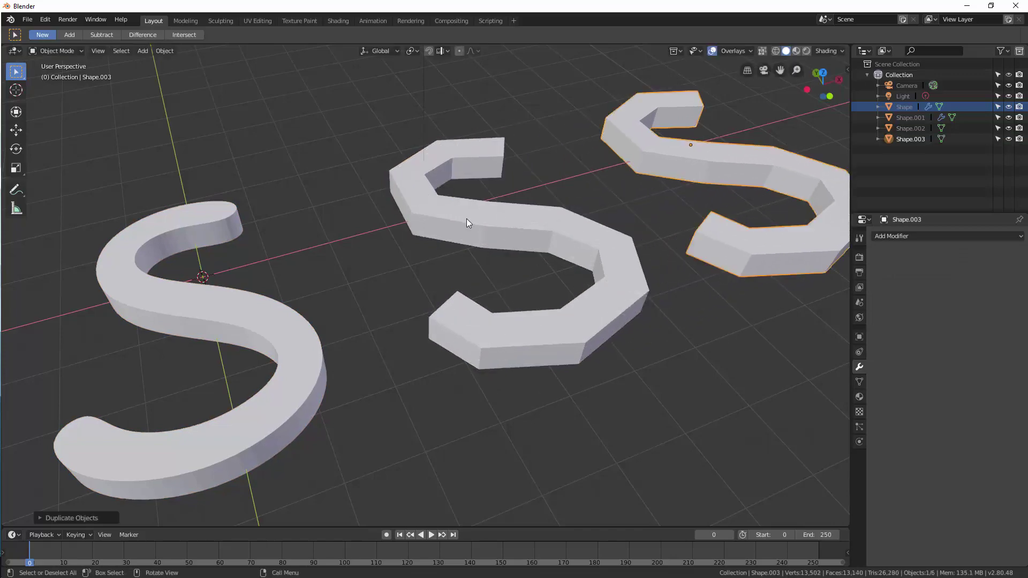
- In Edit Mode on the middle S, select the four lengthwise edge runs plus the end faces' top and bottom edges and mark them sharp
click(467, 222)
key(ctrl+Tab)
click(544, 219)
mouse_move(471, 225)
middle_down()
mouse_move(484, 236)
mouse_move(480, 217)
middle_up()
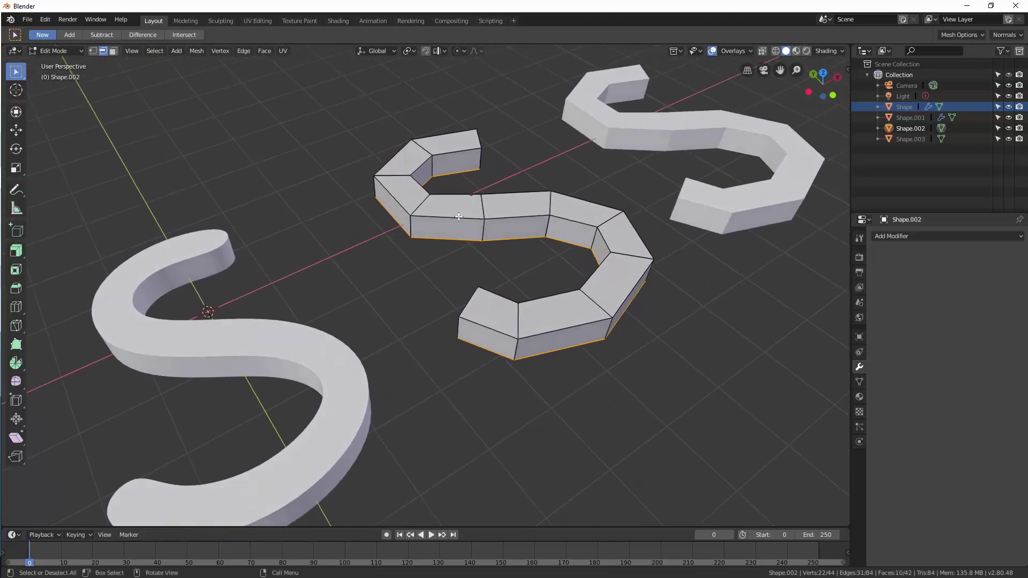
alt+click(455, 218)
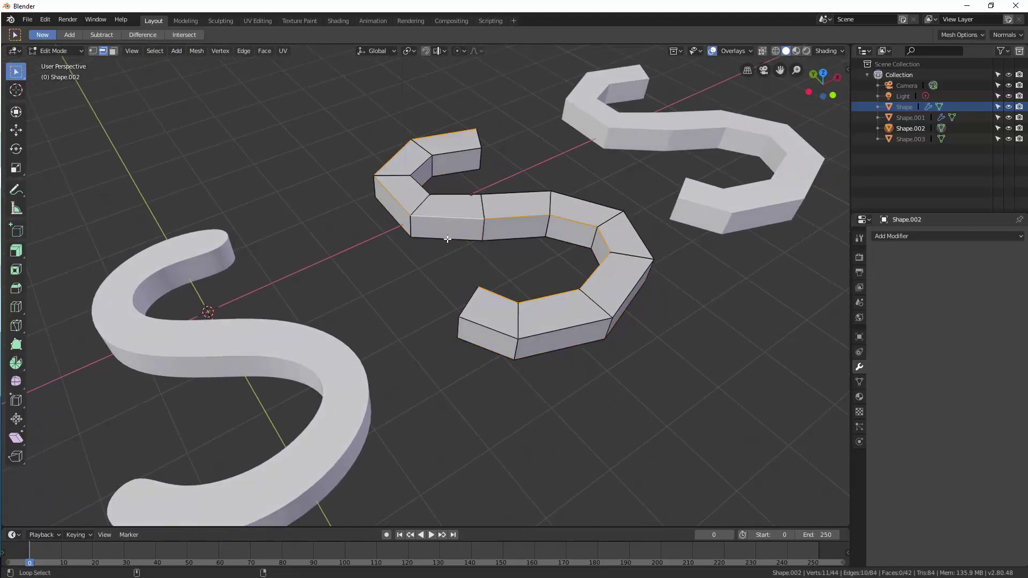
alt+shift+click(448, 239)
alt+shift+click(448, 155)
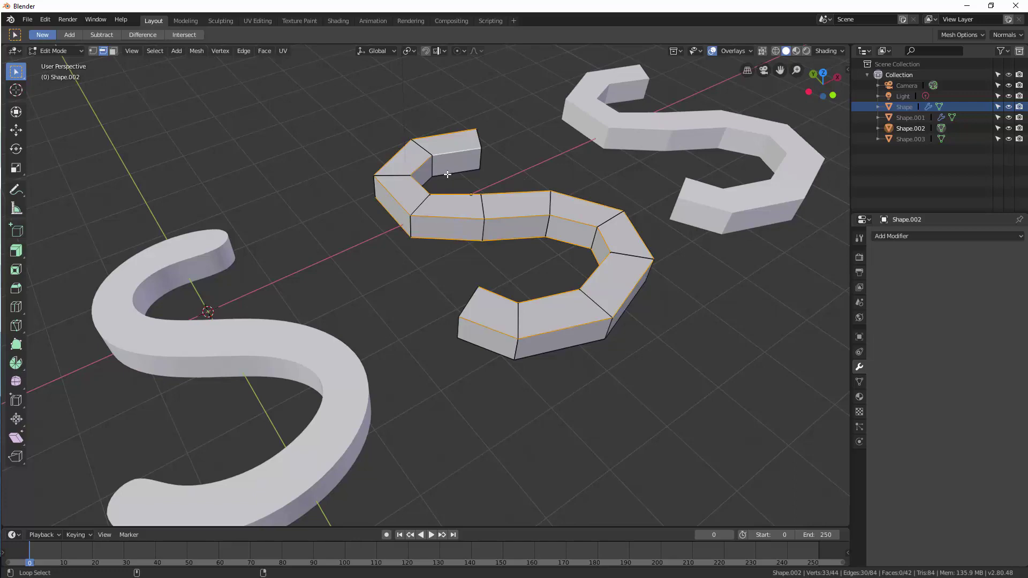
alt+shift+click(524, 297)
middle_drag(511, 294, 632, 220)
shift+click(517, 266)
shift+click(518, 249)
shift+click(567, 198)
shift+click(565, 217)
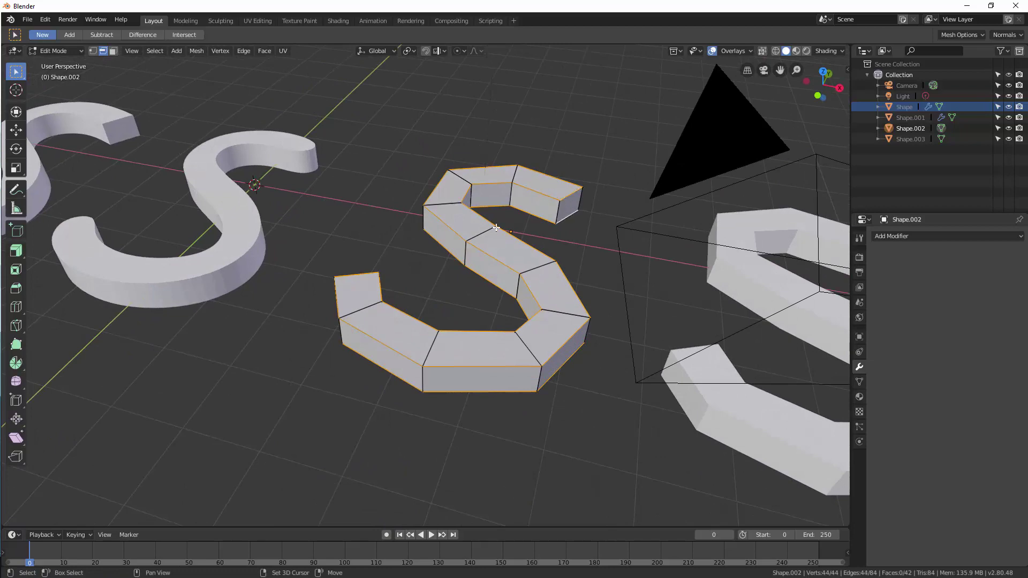
middle_drag(565, 217, 375, 131)
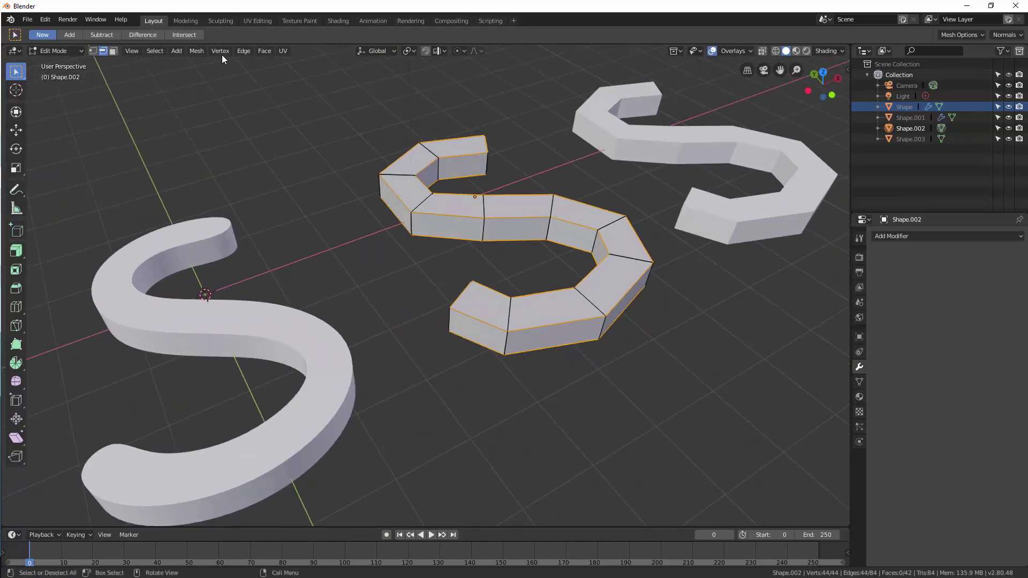
click(241, 51)
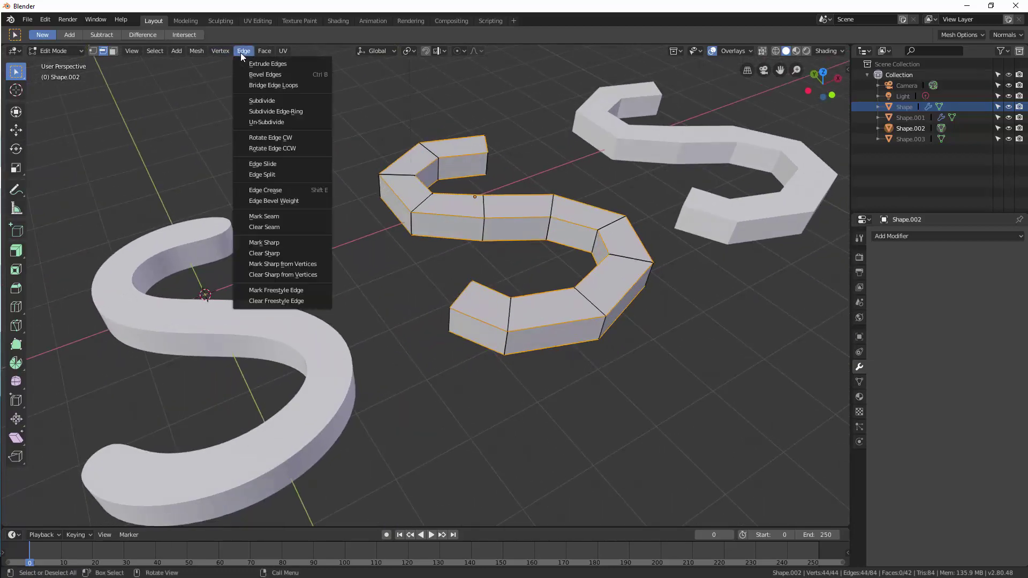
click(285, 244)
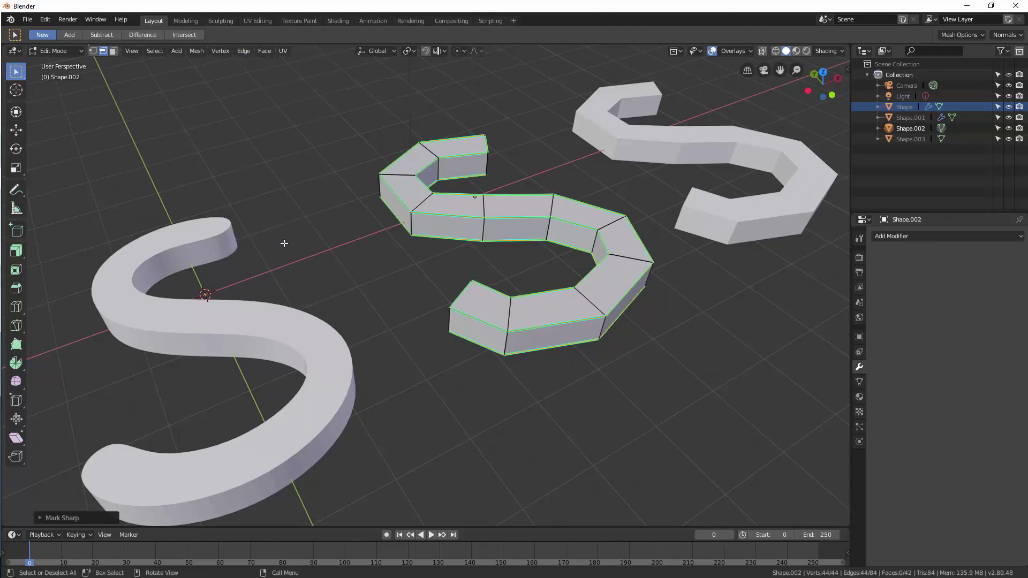
- Add an Edge Split modifier followed by a Subdivision Surface modifier to the sharp-marked S
click(905, 236)
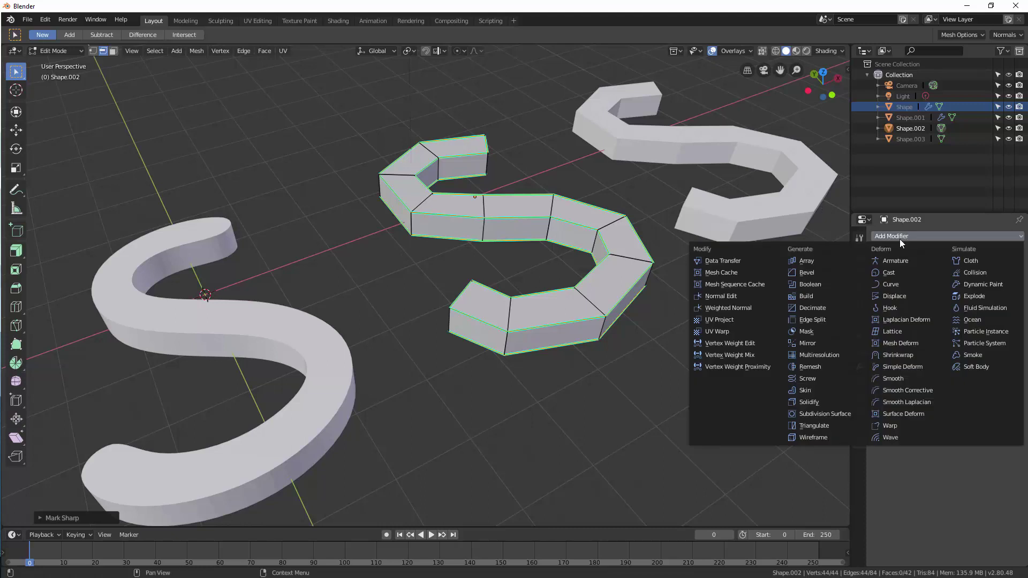
click(819, 322)
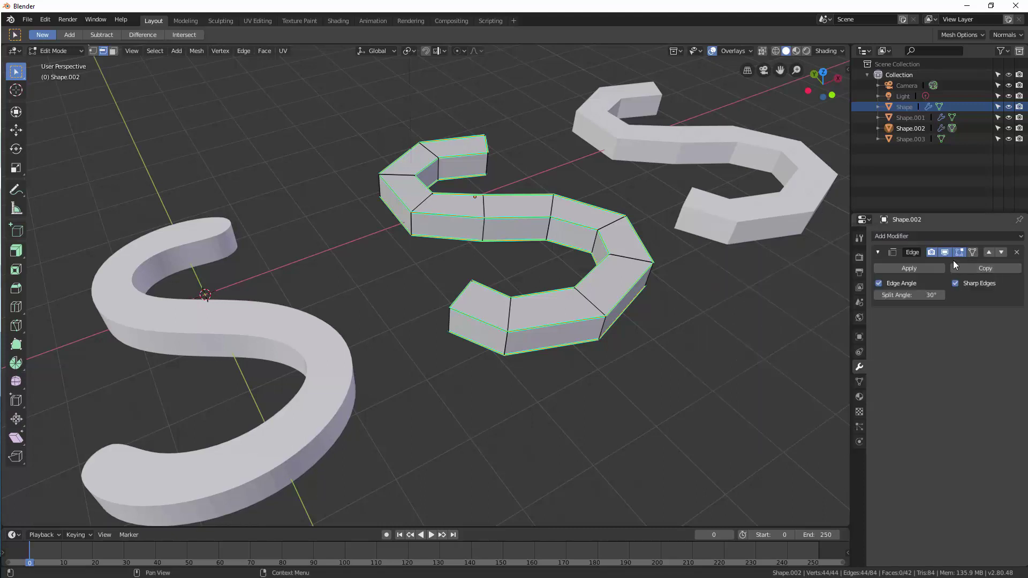
click(914, 235)
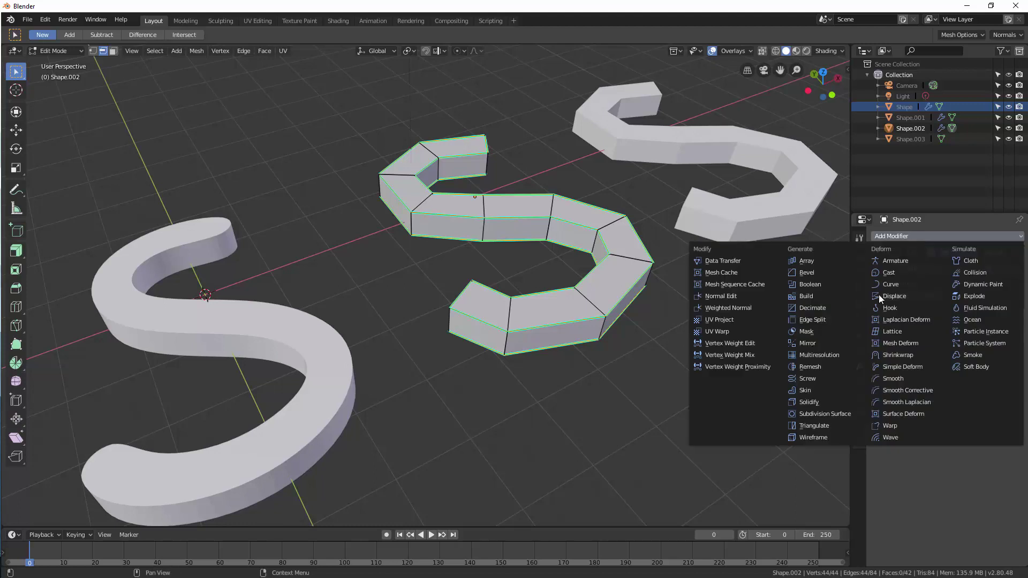
click(819, 414)
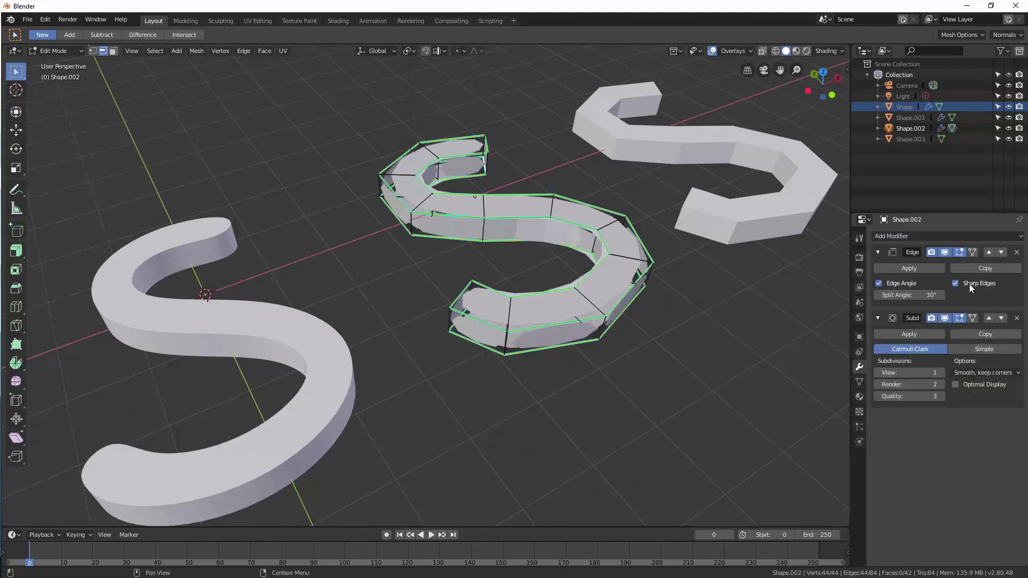
- Turn off Edge Angle in the Edge Split modifier, try it below Subdivision Surface, and restore it to first in the stack
click(1002, 252)
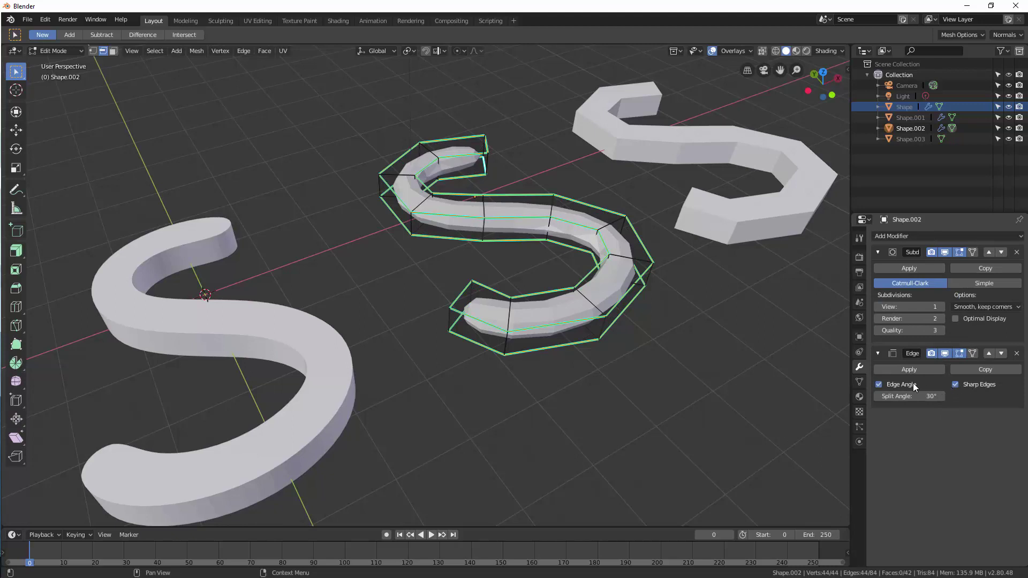
click(880, 385)
click(989, 354)
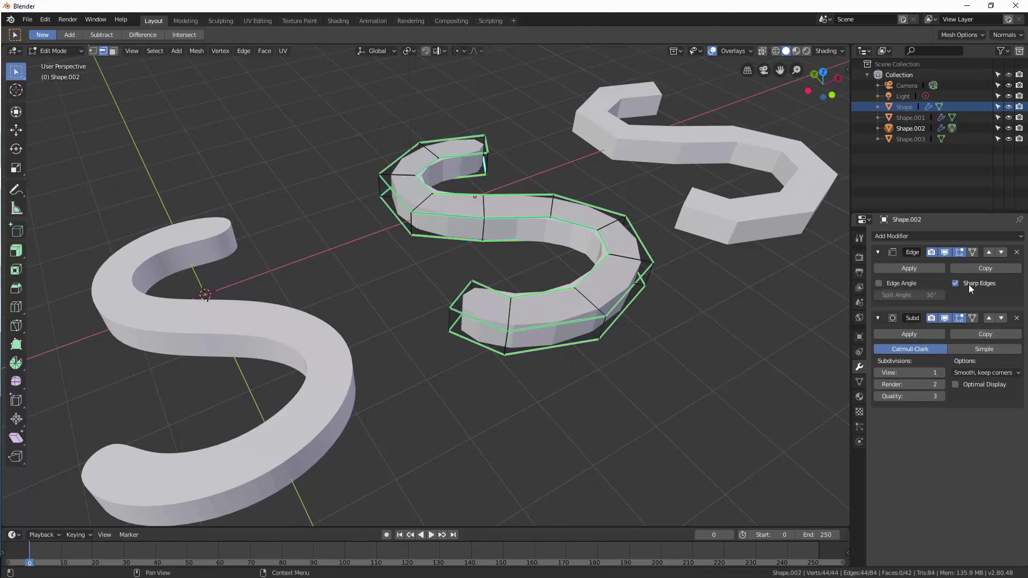
click(879, 283)
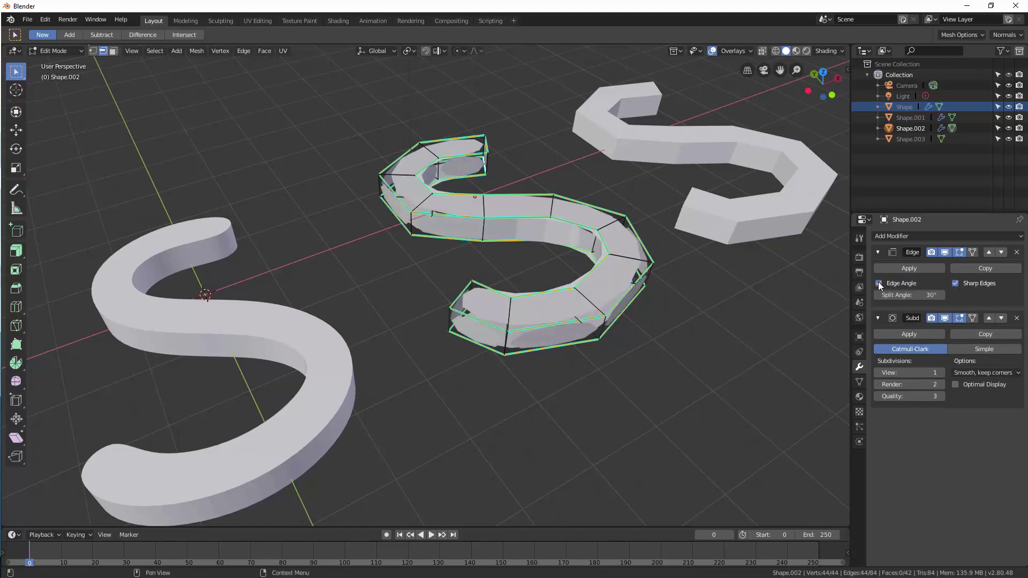
click(879, 283)
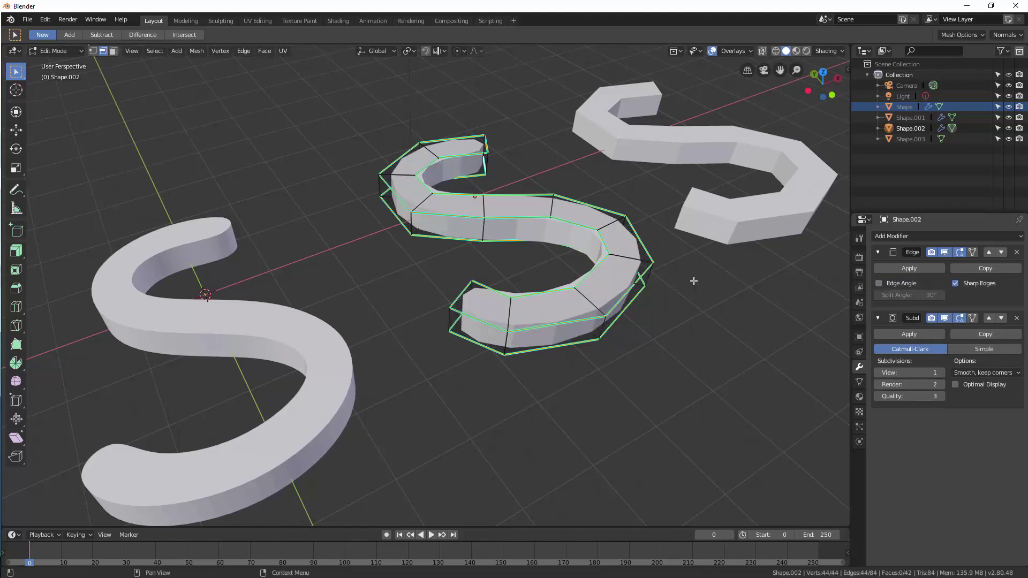
- Set the Subdivision Surface viewport subdivisions to 4 and inspect the S from several angles
middle_drag(694, 281, 626, 304)
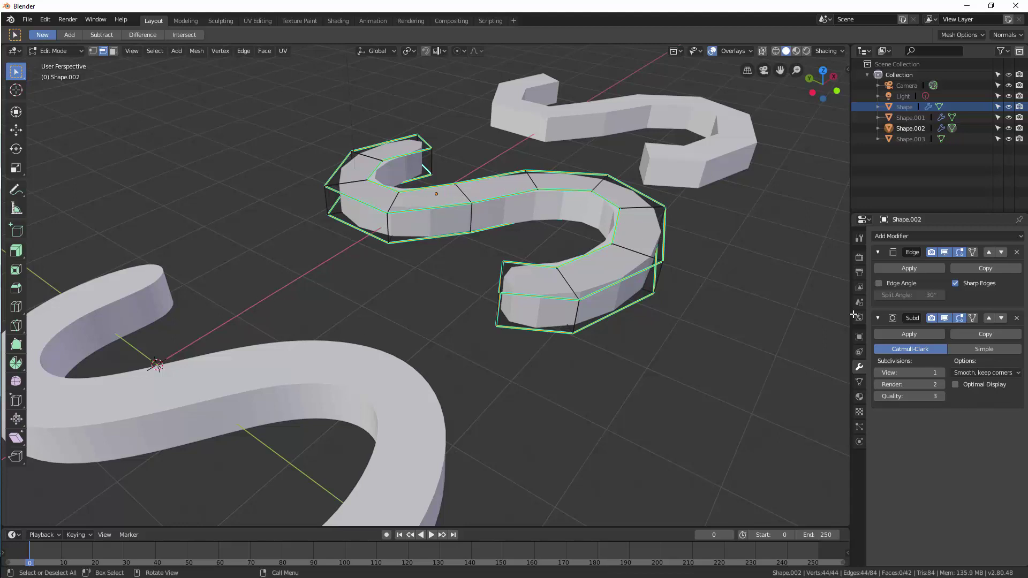
click(943, 373)
click(942, 374)
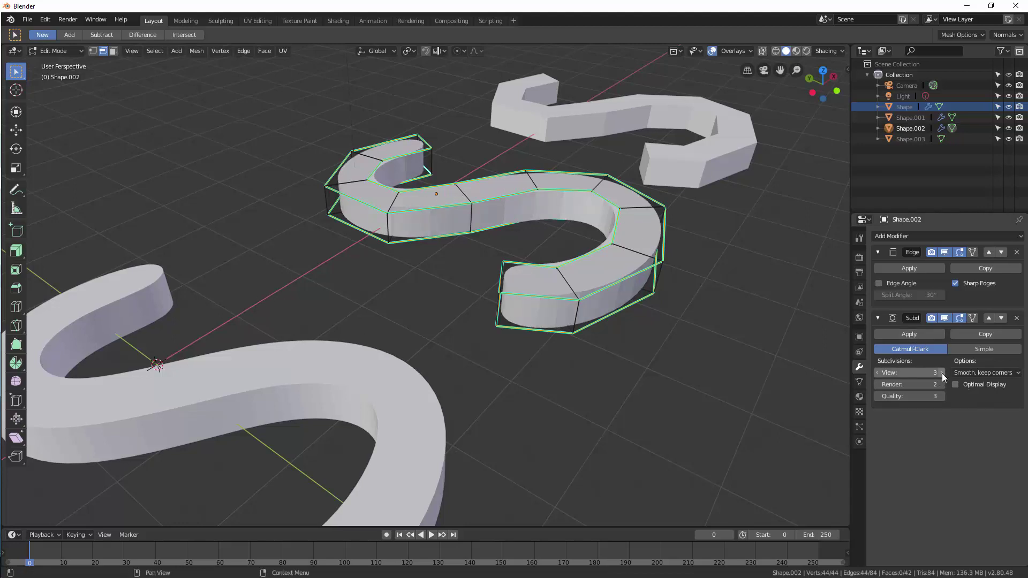
click(943, 373)
scroll(290, 351, down, 1)
middle_drag(496, 351, 481, 279)
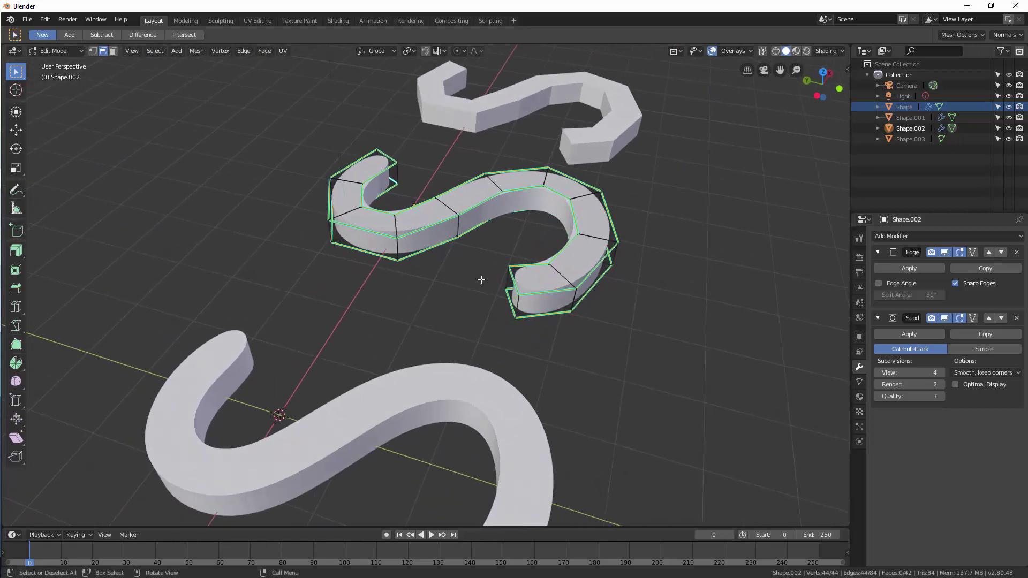
middle_drag(507, 328, 495, 313)
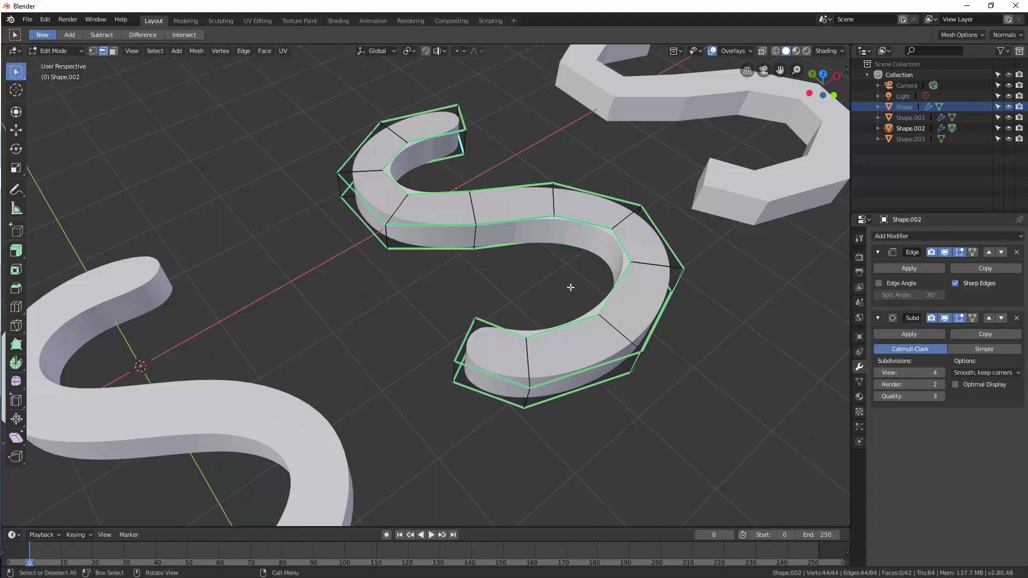
- Return to Object Mode and view the sharp-marked S alongside its neighbours
click(243, 51)
middle_drag(375, 235, 409, 239)
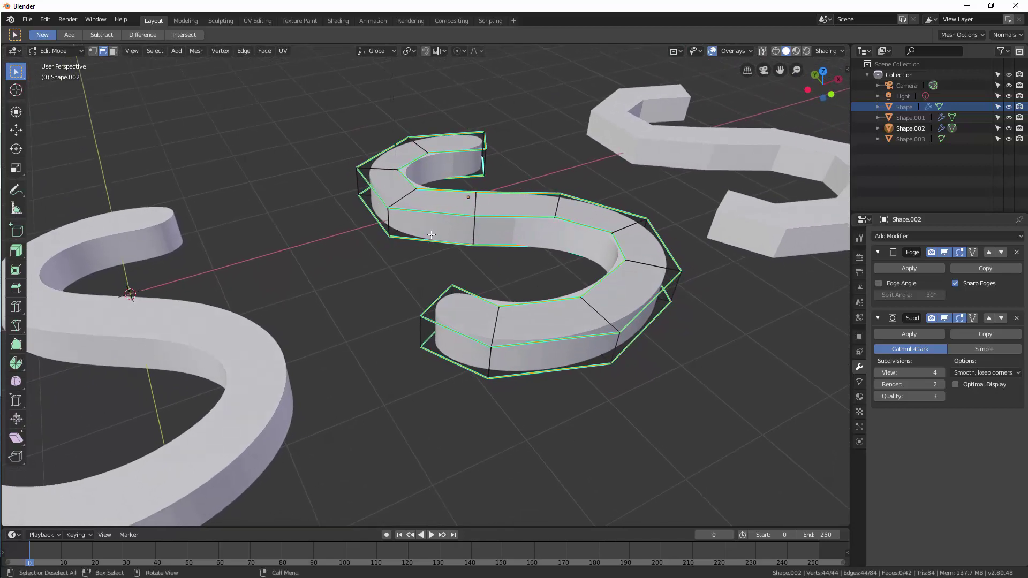
key(ctrl+Tab)
click(346, 235)
middle_drag(394, 246, 301, 249)
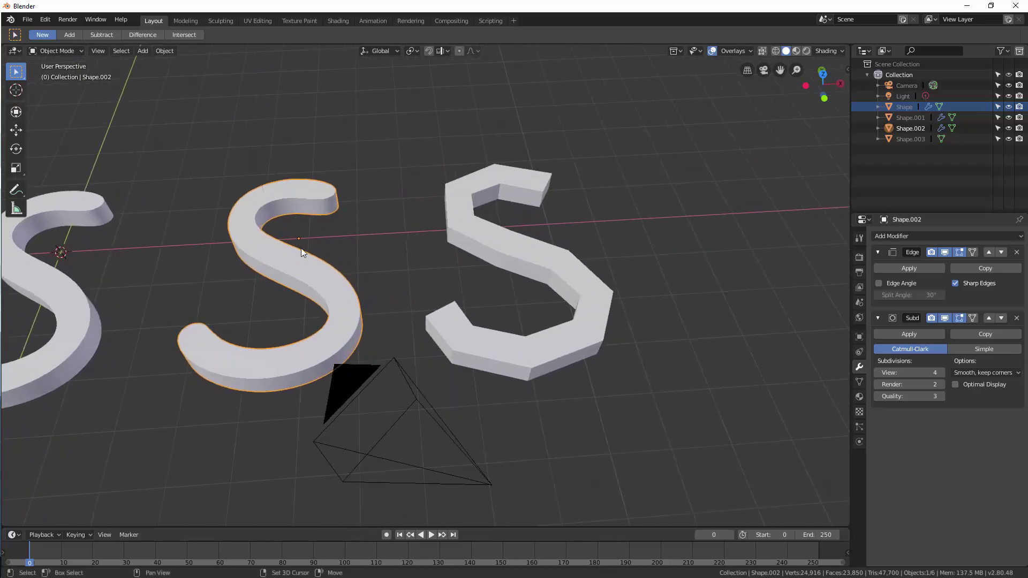
- Enter Edit Mode on the remaining unmodified S copy and review the available edge operations
scroll(418, 246, up, 3)
middle_drag(419, 249, 390, 271)
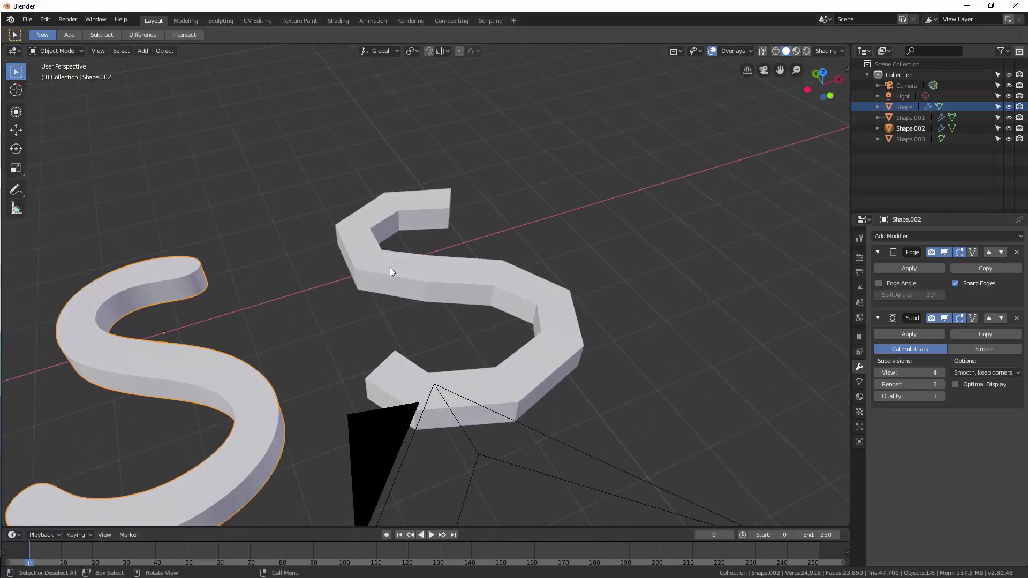
click(393, 270)
key(ctrl+Tab)
click(461, 264)
scroll(428, 275, up, 2)
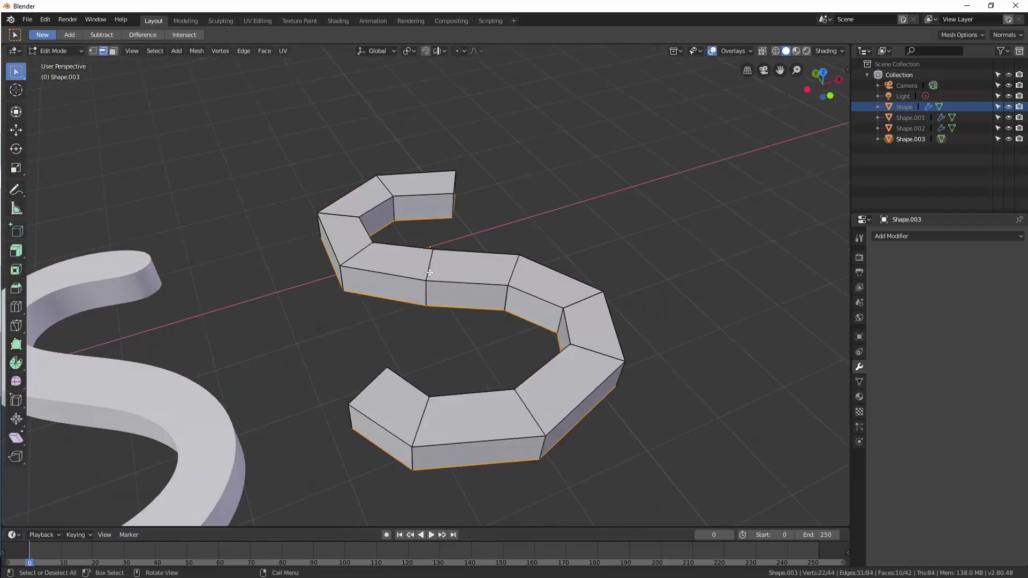
middle_drag(428, 275, 468, 265)
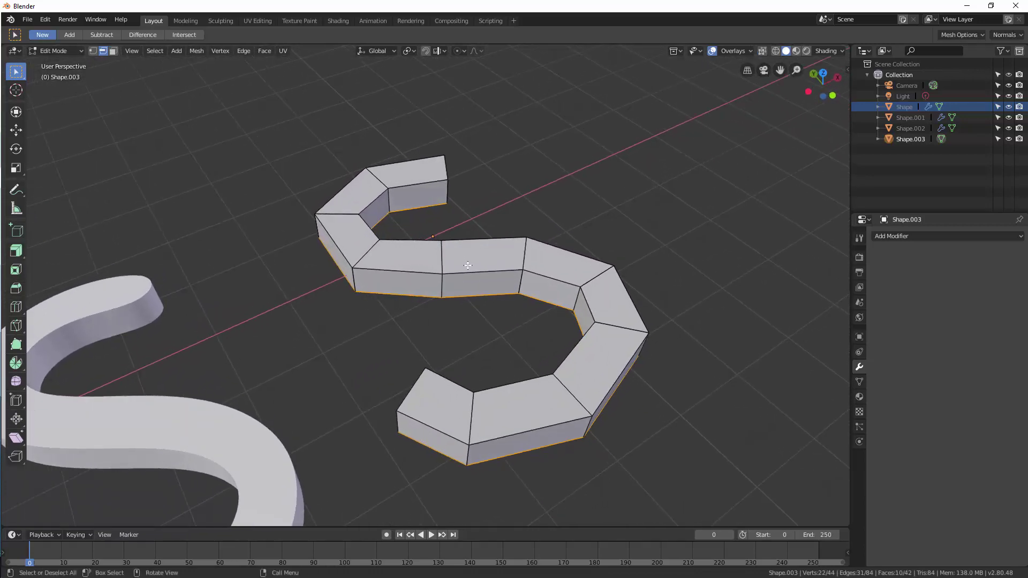
click(244, 51)
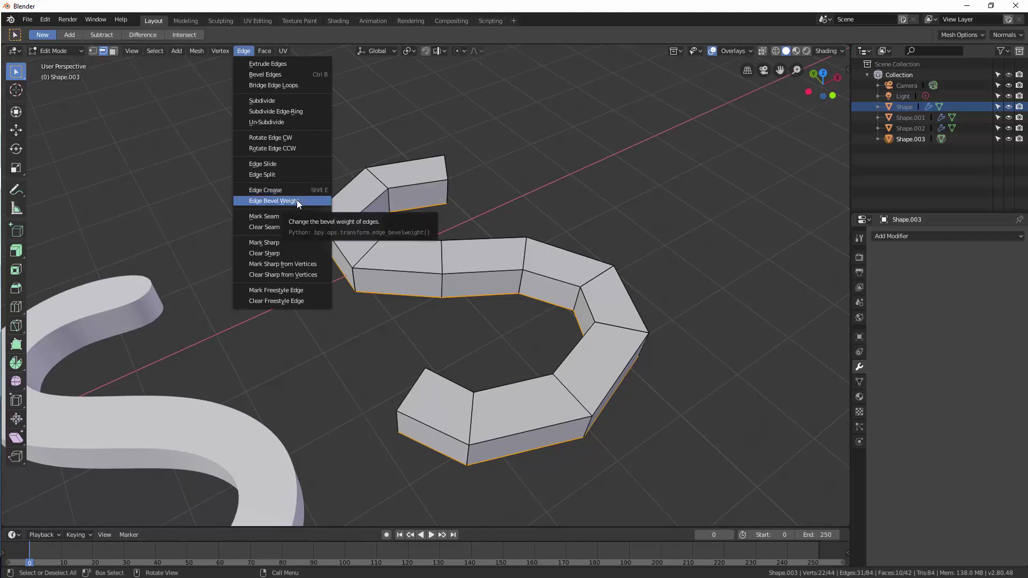
mouse_move(482, 200)
shift+middle_down()
mouse_move(451, 192)
mouse_move(465, 195)
shift+middle_up()
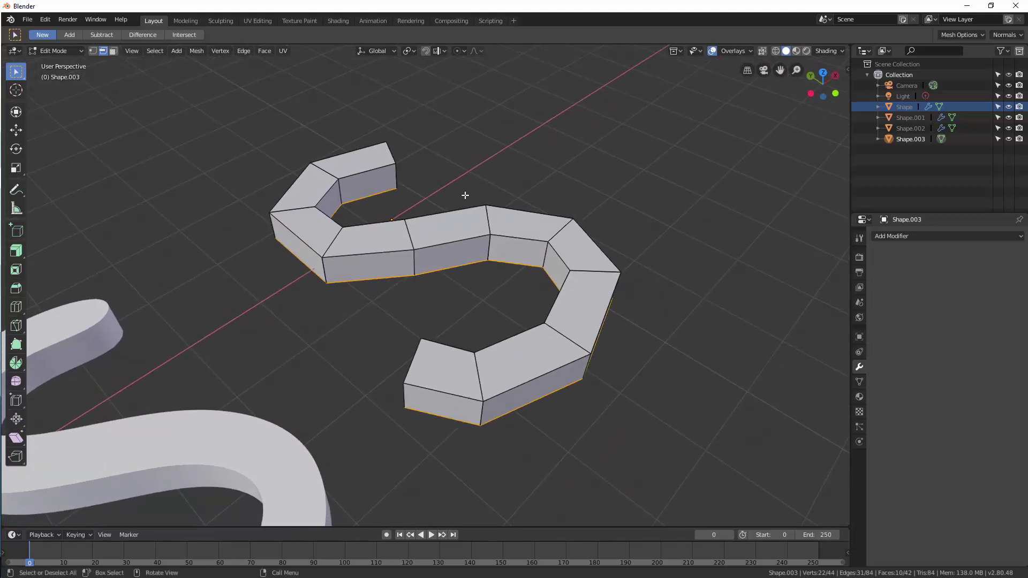
- Select the four lengthwise edge runs of the last S and apply an Edge Crease to them
alt+click(306, 243)
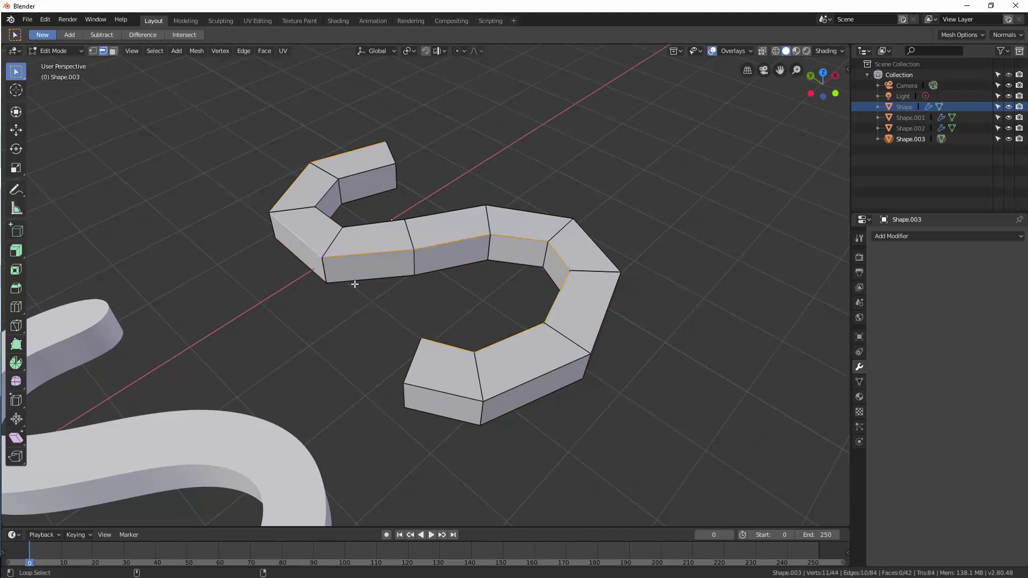
alt+shift+click(353, 280)
alt+shift+click(326, 208)
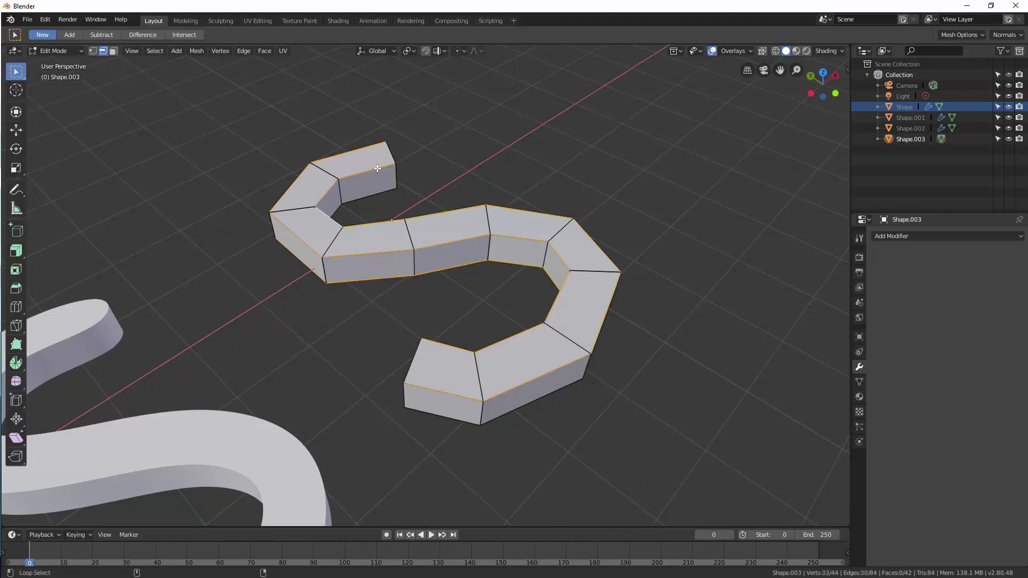
alt+shift+click(368, 194)
mouse_move(367, 194)
middle_down()
mouse_move(377, 196)
mouse_move(362, 194)
middle_up()
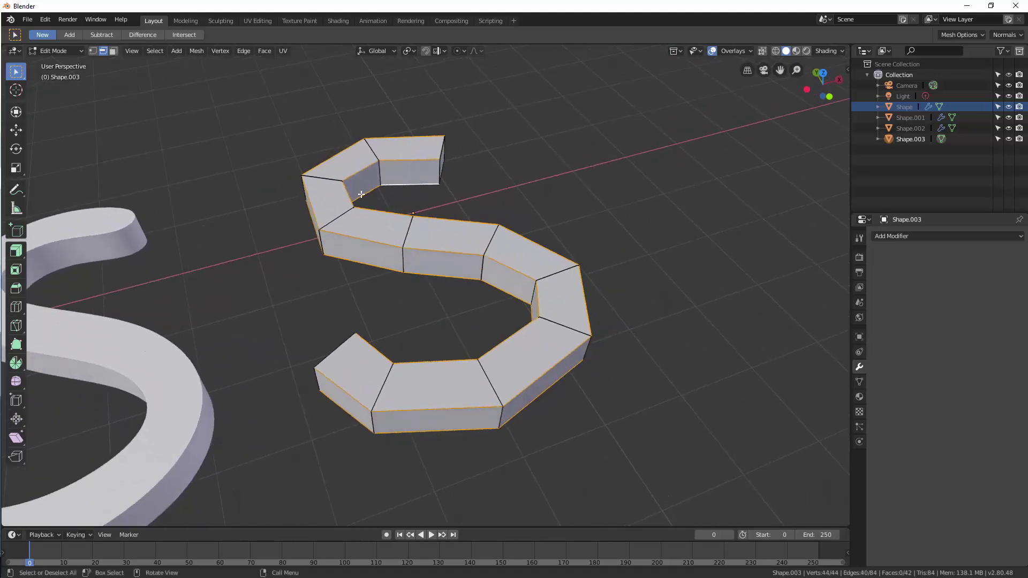
click(242, 51)
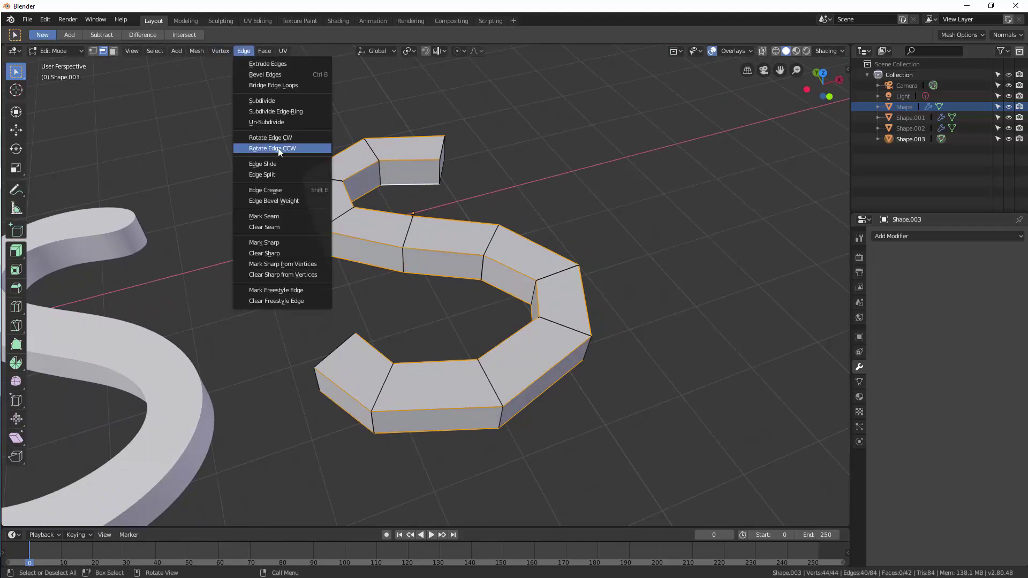
click(287, 191)
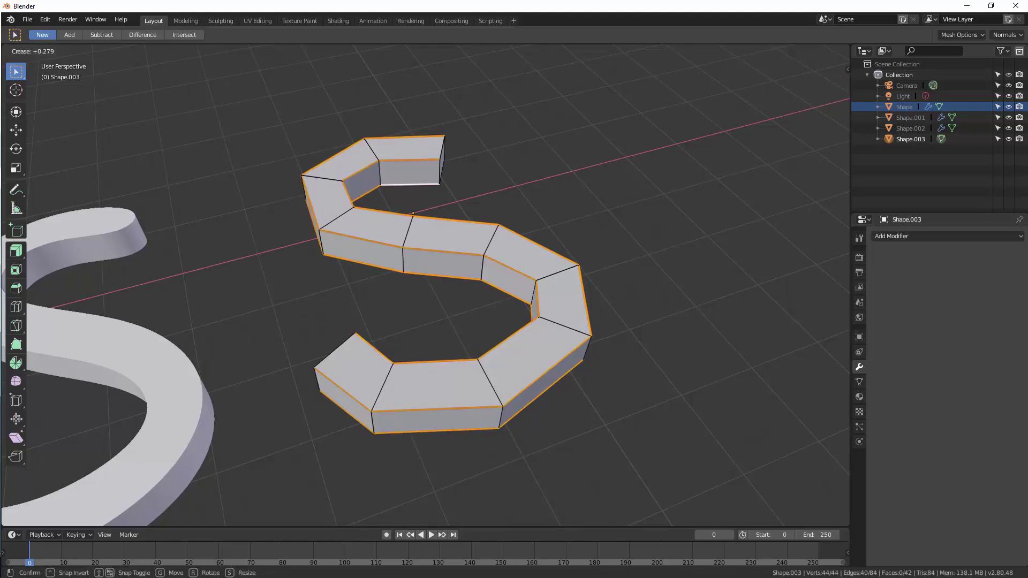
click(358, 259)
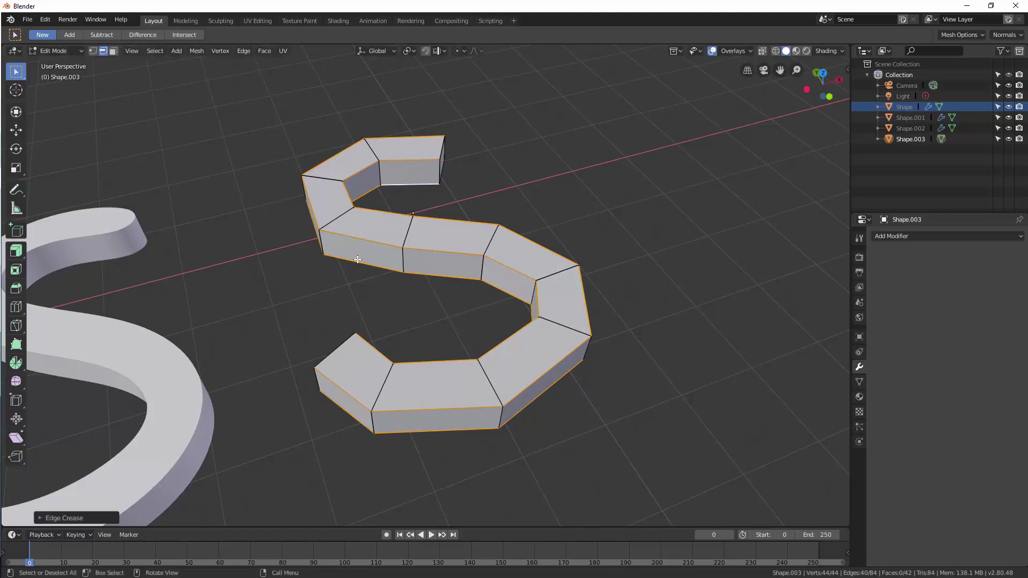
- Set the lengthwise edges' crease factor to 1 and give the S a Subdivision Surface modifier with 3 viewport subdivisions
click(40, 517)
drag(147, 514, 225, 514)
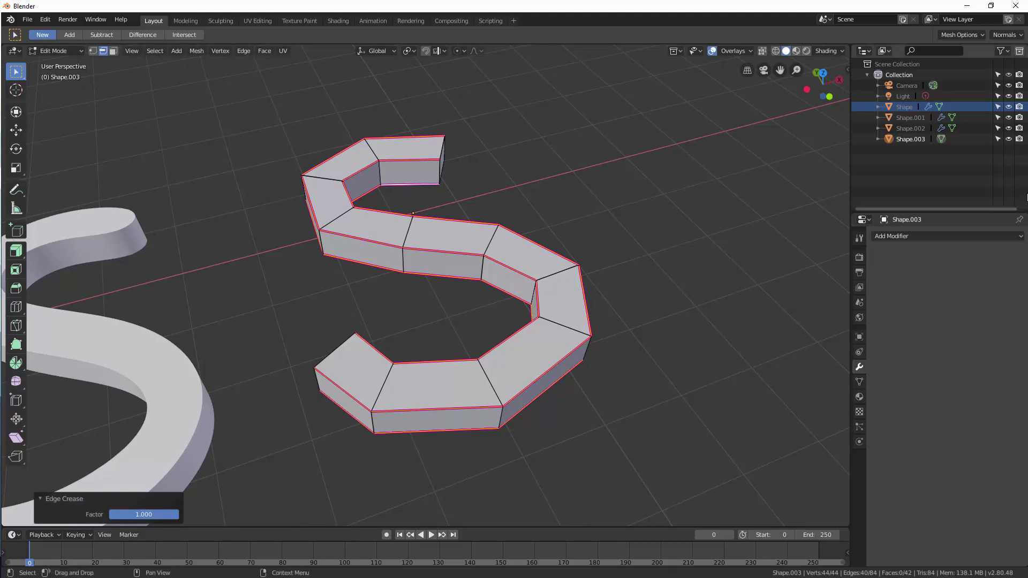
click(921, 236)
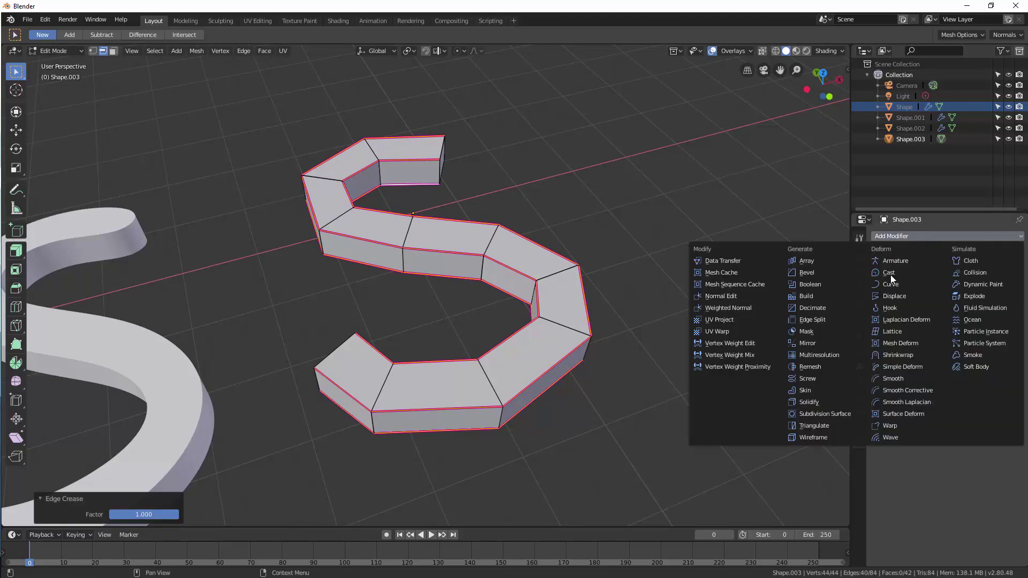
click(833, 414)
middle_drag(696, 358, 716, 349)
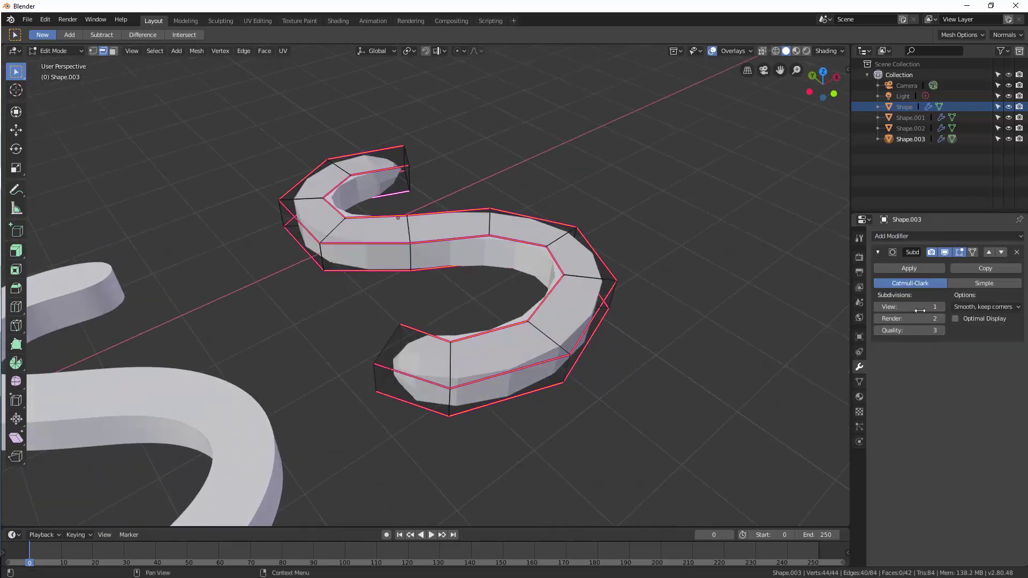
click(941, 307)
click(941, 307)
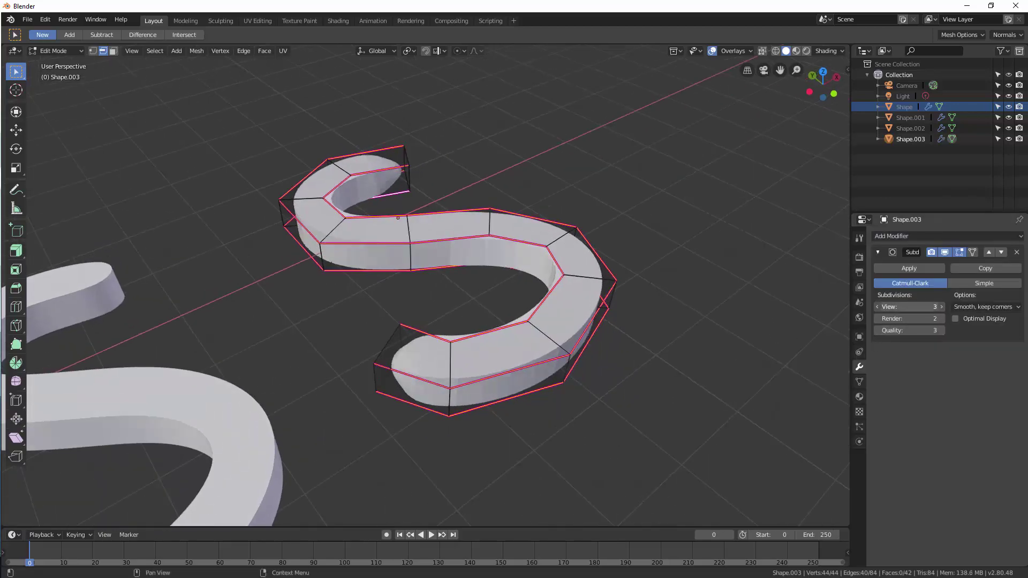
- Return to Object Mode and inspect the creased S, including its two ends
middle_drag(787, 305, 642, 316)
key(ctrl+Tab)
click(606, 304)
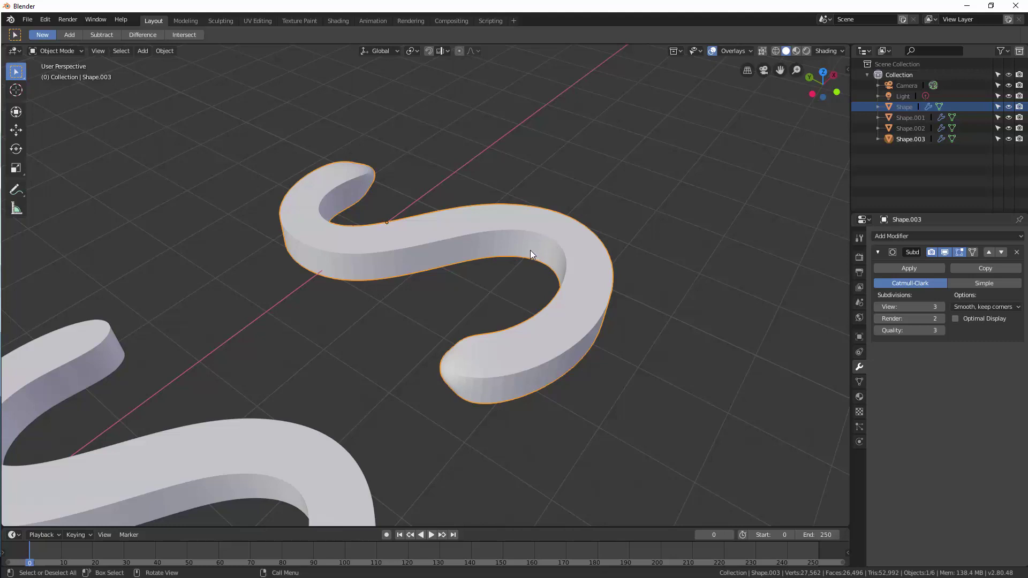
mouse_move(531, 249)
middle_down()
mouse_move(518, 255)
mouse_move(526, 269)
middle_up()
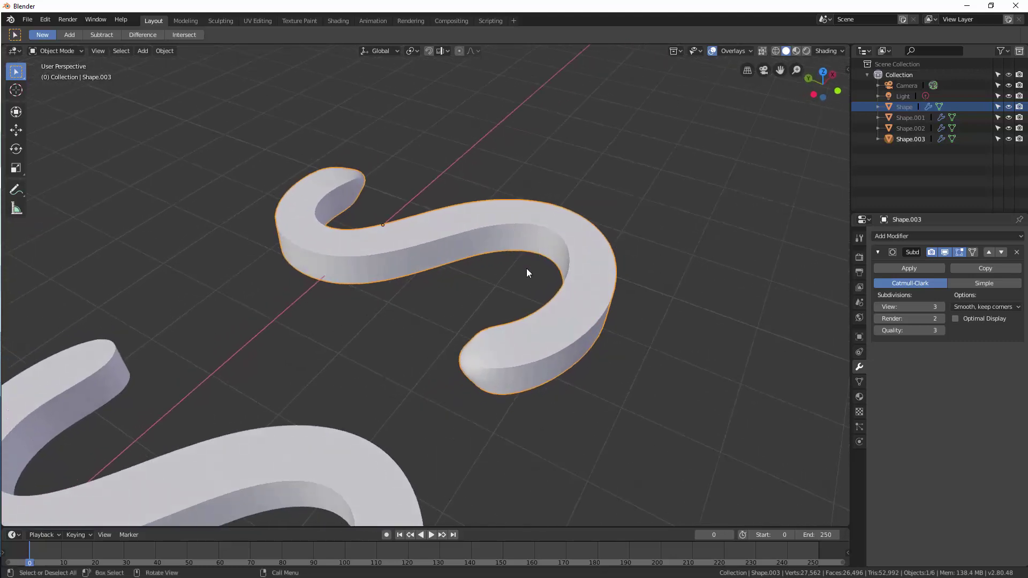
- In Edit Mode, select the upper and lower edges at both ends of the S and crease them with factor 1
key(ctrl+Tab)
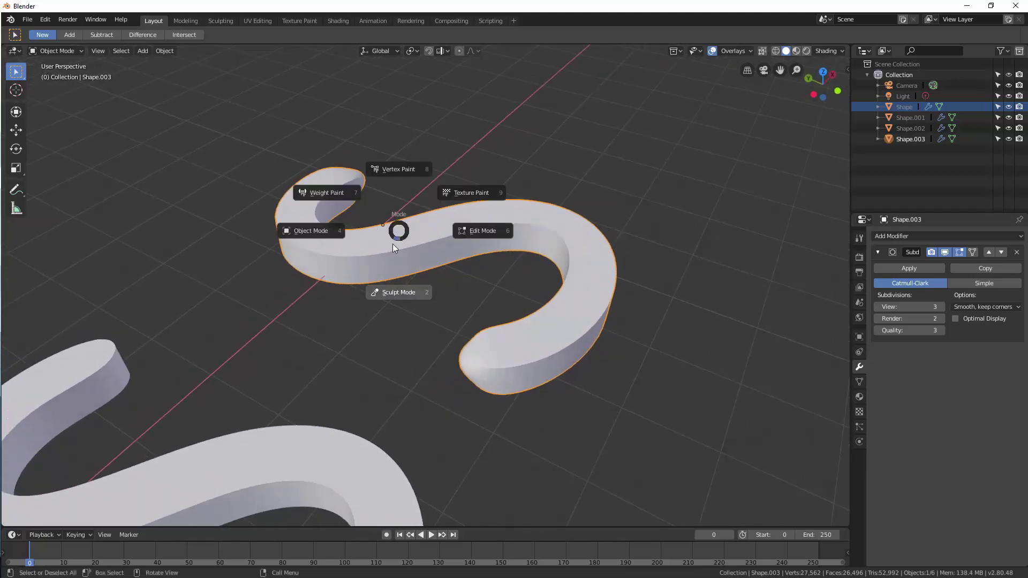
click(471, 231)
middle_drag(486, 294, 580, 193)
click(498, 328)
shift+click(468, 155)
shift+click(467, 177)
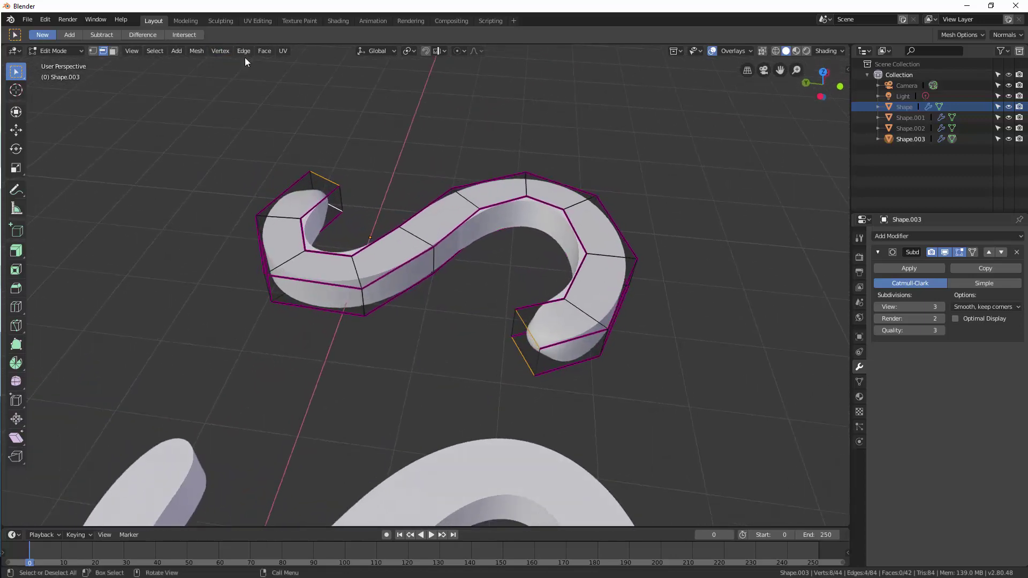
click(245, 55)
click(290, 189)
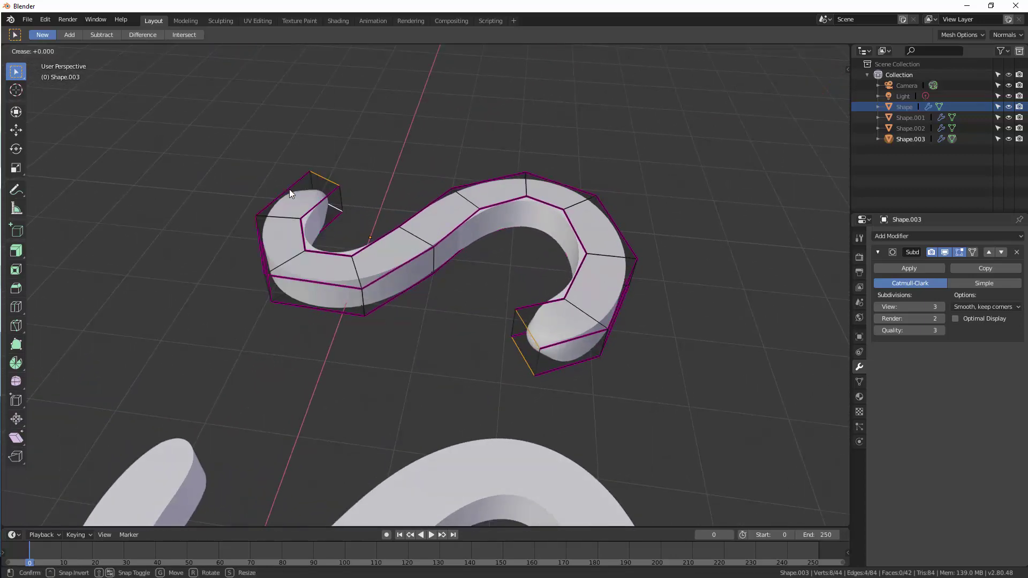
click(290, 189)
double_click(144, 514)
text(1)
key(Return)
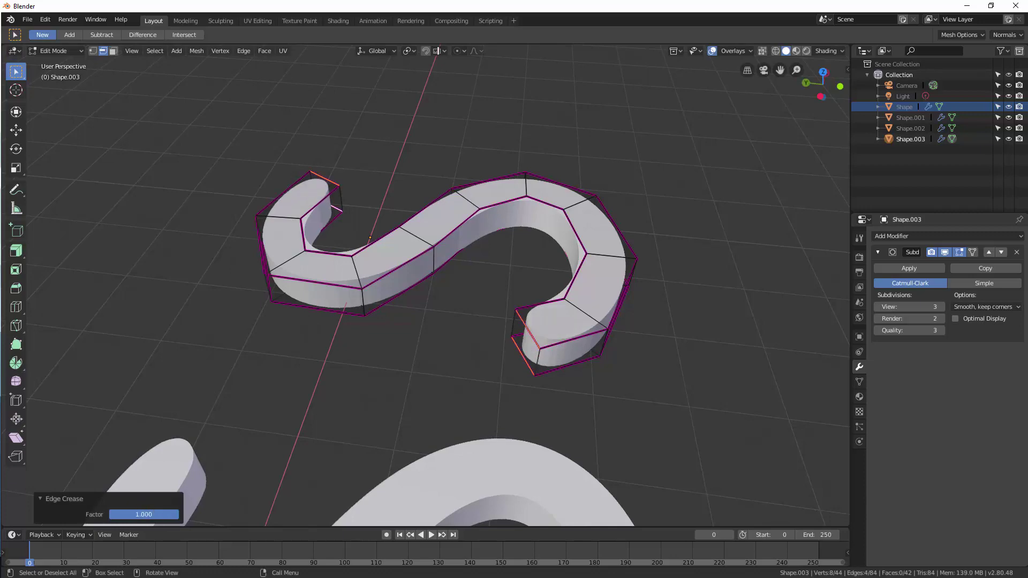
- Switch back to Object Mode and compare the end shapes of the creased S with the neighbouring S
key(ctrl+Tab)
click(324, 361)
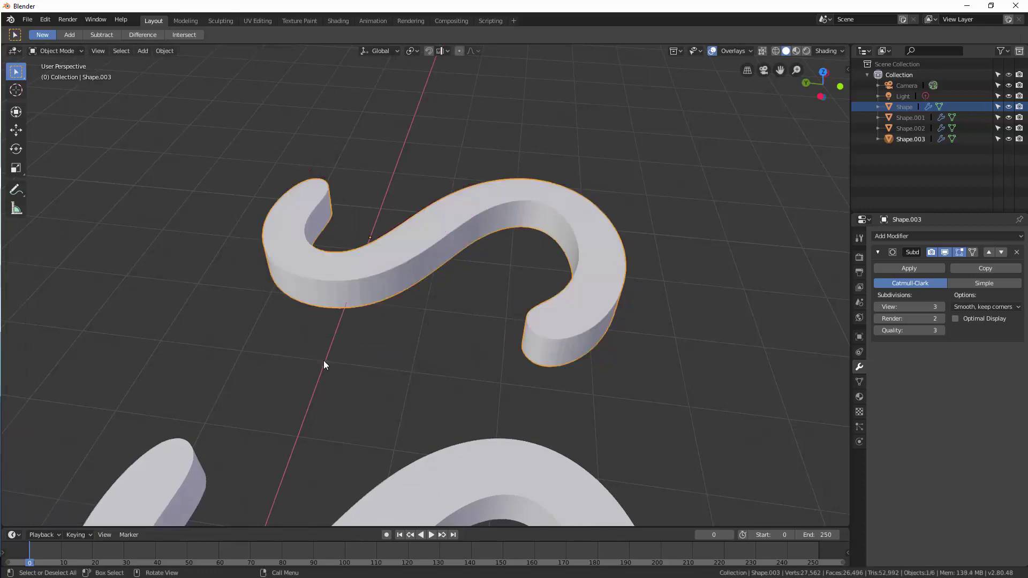
middle_drag(323, 361, 363, 321)
scroll(275, 346, down, 2)
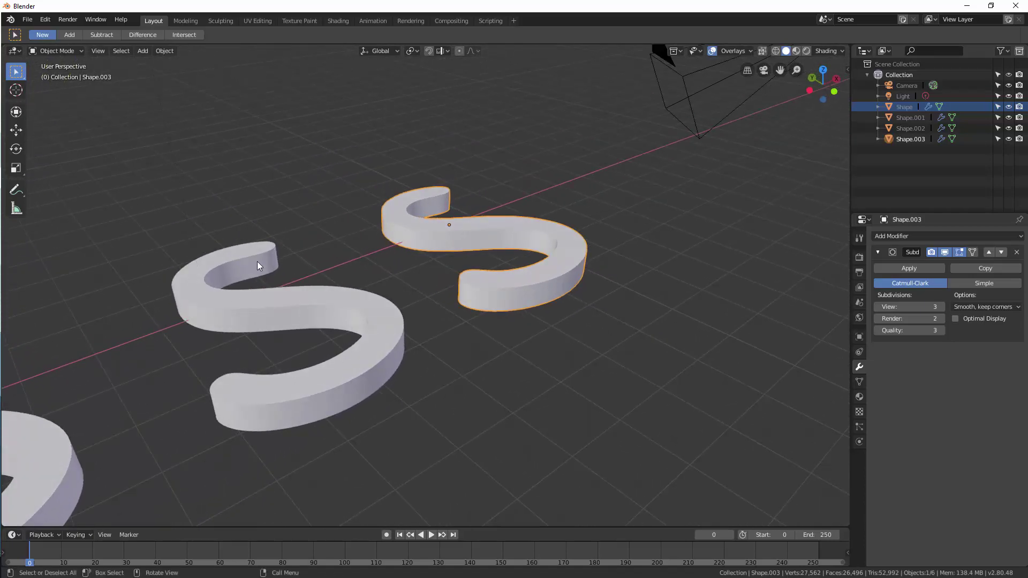
mouse_move(422, 268)
middle_down()
mouse_move(432, 298)
mouse_move(385, 314)
mouse_move(430, 287)
middle_up()
scroll(438, 294, up, 4)
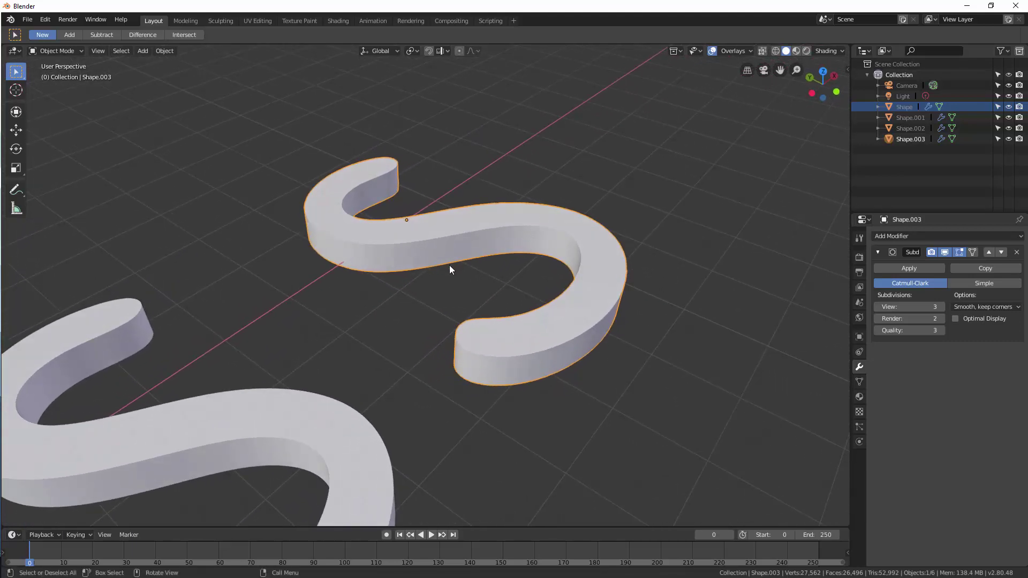
- In Edit Mode, select the four vertical corner edges at the two ends of the S and apply a strong Edge Crease
key(ctrl+Tab)
click(530, 258)
middle_drag(531, 258, 538, 252)
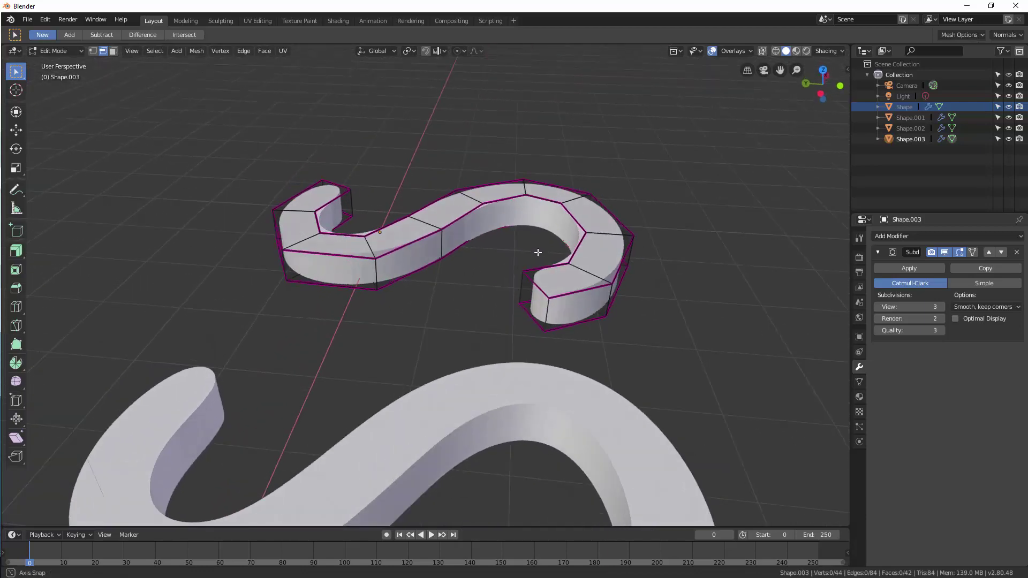
click(524, 291)
shift+click(520, 288)
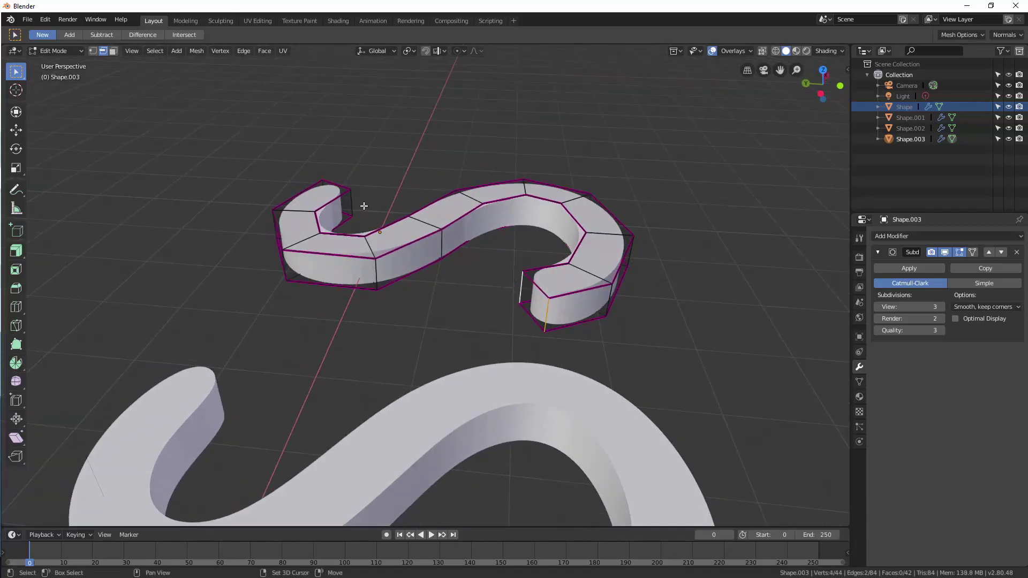
shift+click(352, 205)
middle_drag(353, 205, 475, 224)
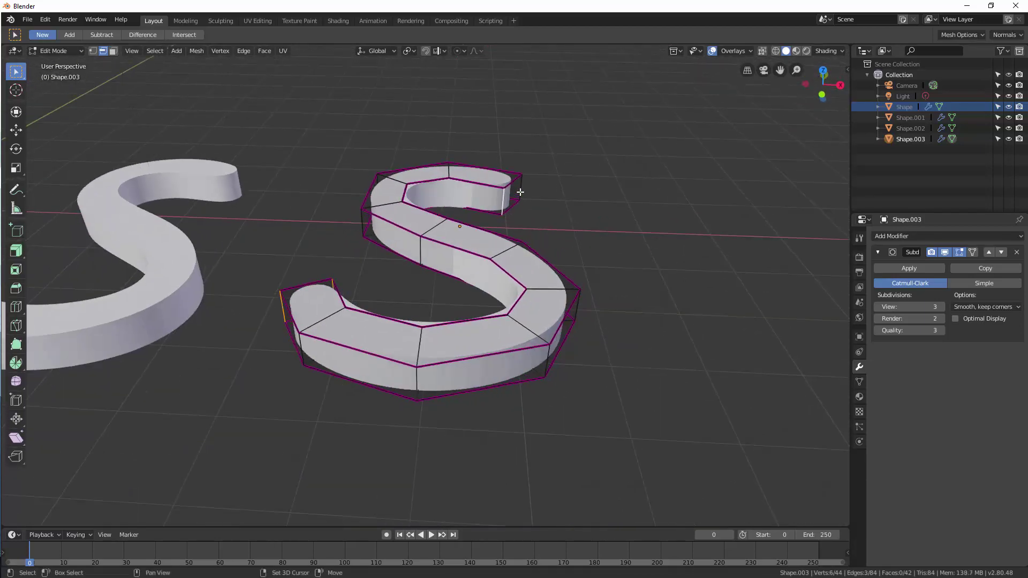
shift+click(521, 193)
click(243, 52)
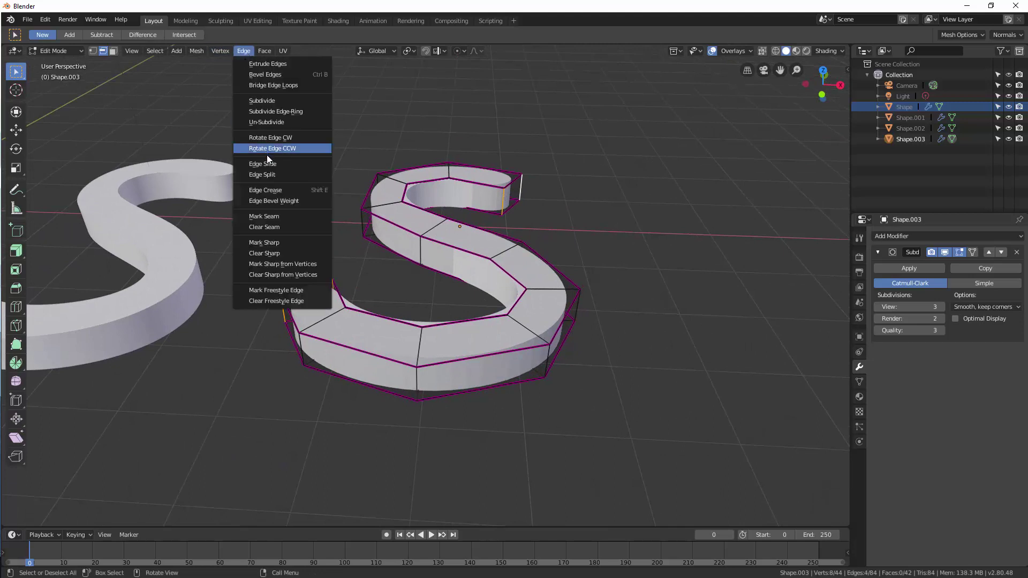
click(285, 191)
key(Return)
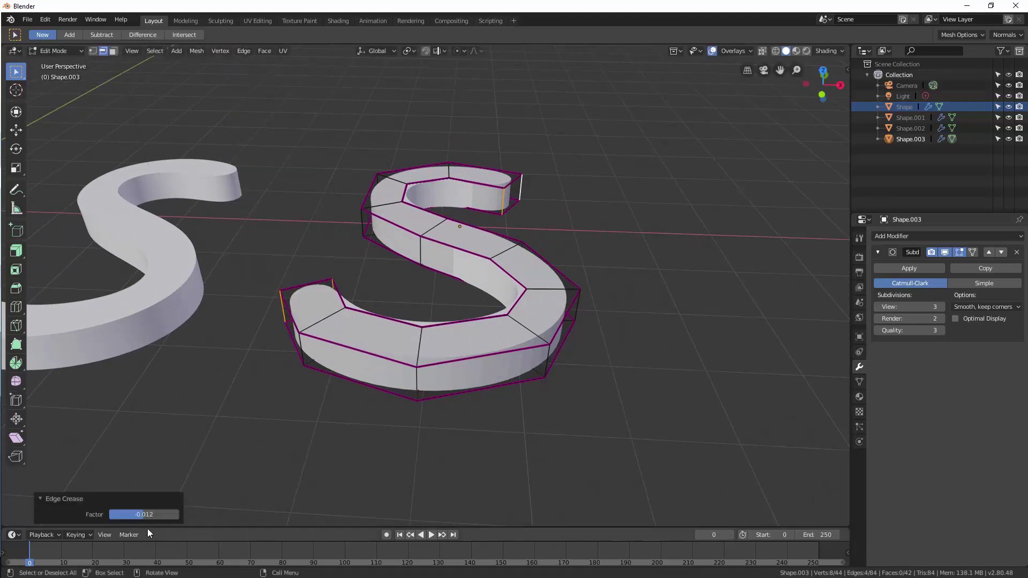
drag(143, 515, 251, 468)
click(296, 409)
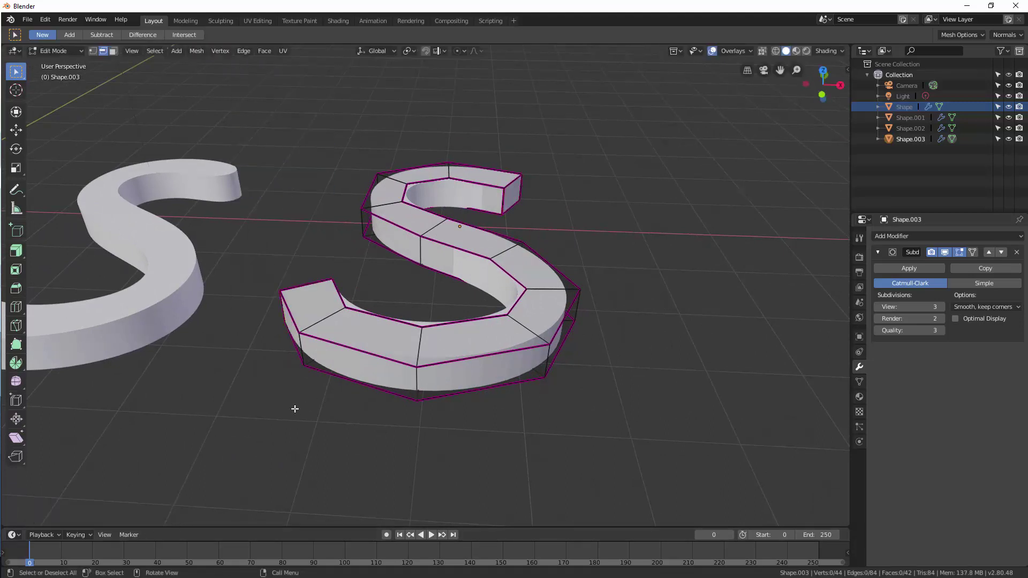
- Leave Edit Mode and examine the S with its creased vertical end edges from another angle
key(ctrl+Tab)
click(224, 382)
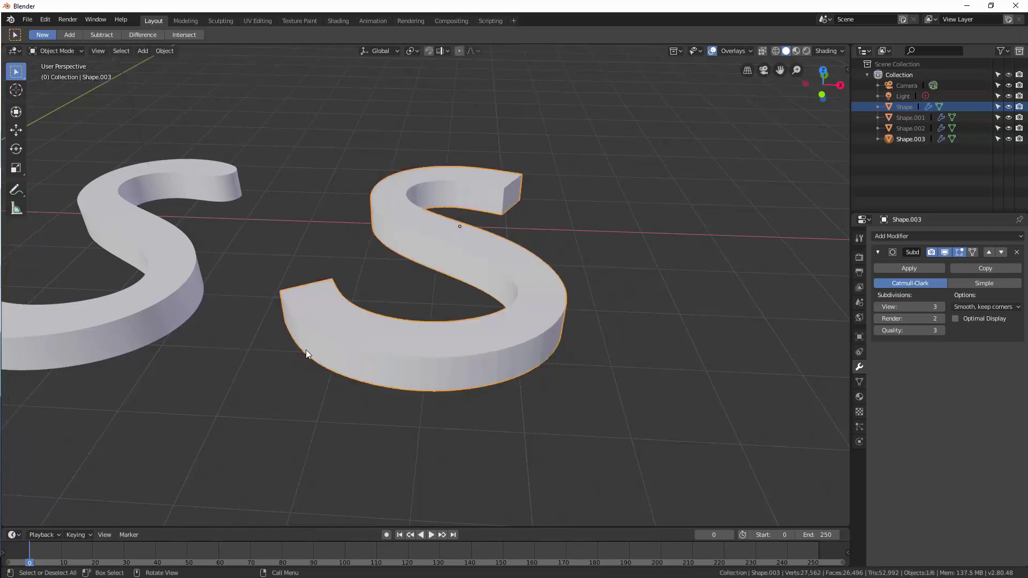
middle_drag(307, 349, 405, 322)
- In Edit Mode, select the whole S mesh and set the Edge Crease factor to -1 to clear every crease
key(ctrl+Tab)
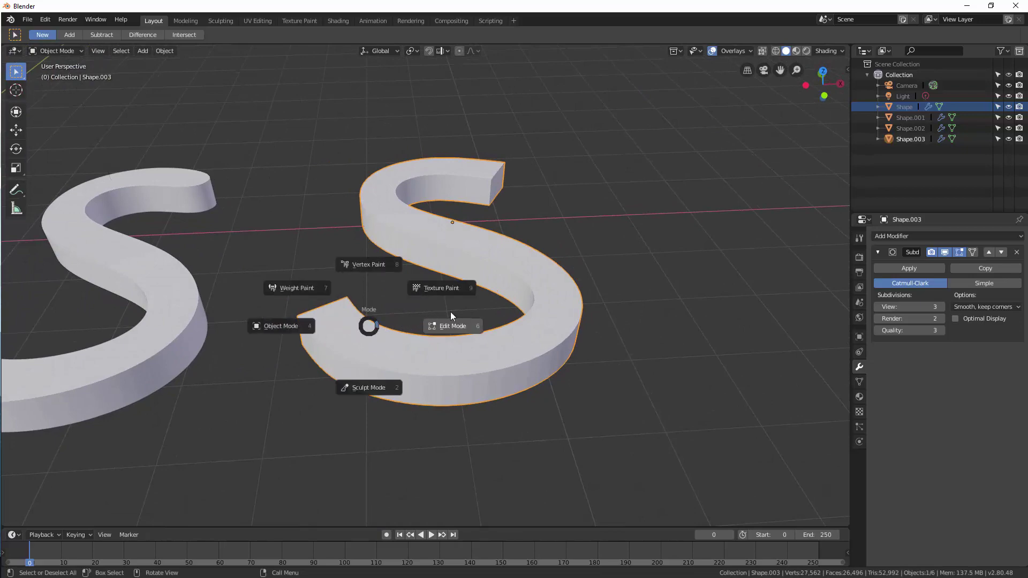
click(416, 326)
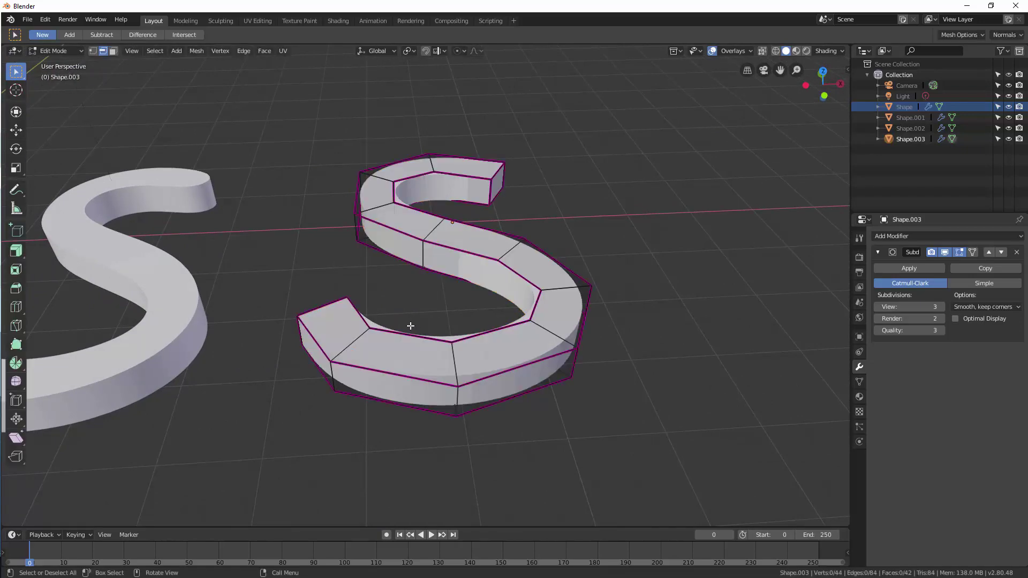
middle_drag(423, 325, 458, 322)
key(a)
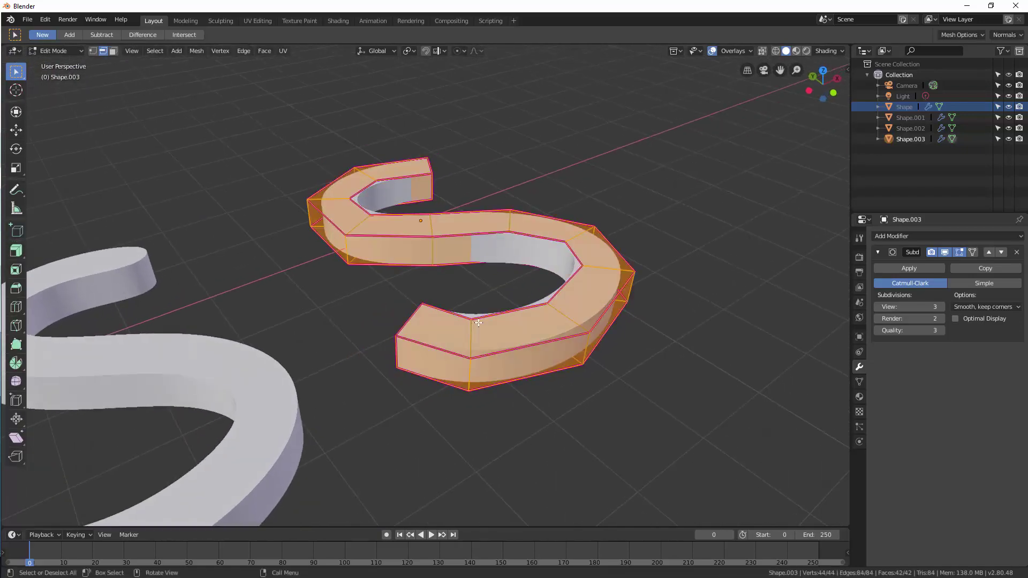
click(245, 52)
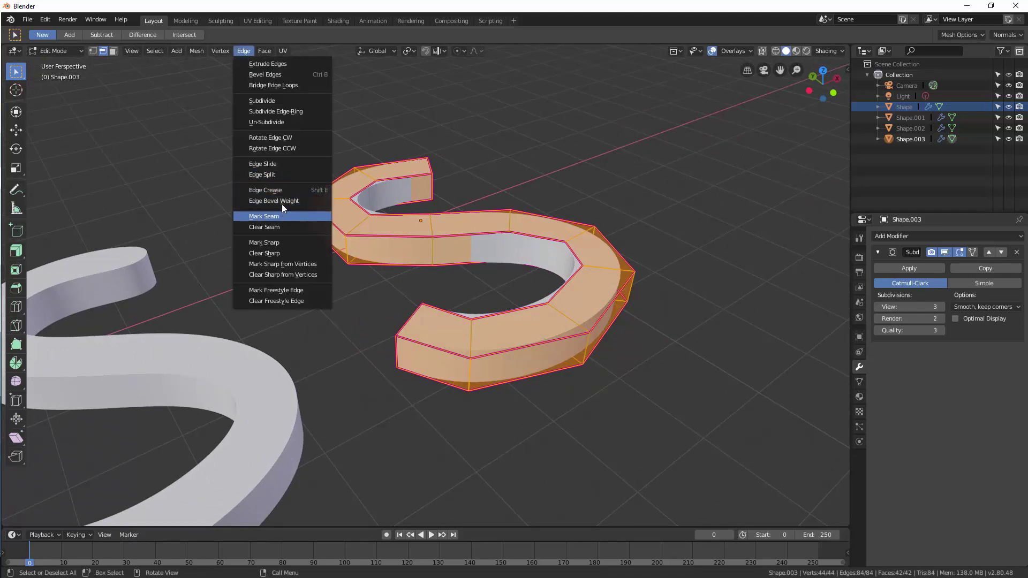
click(284, 188)
click(174, 481)
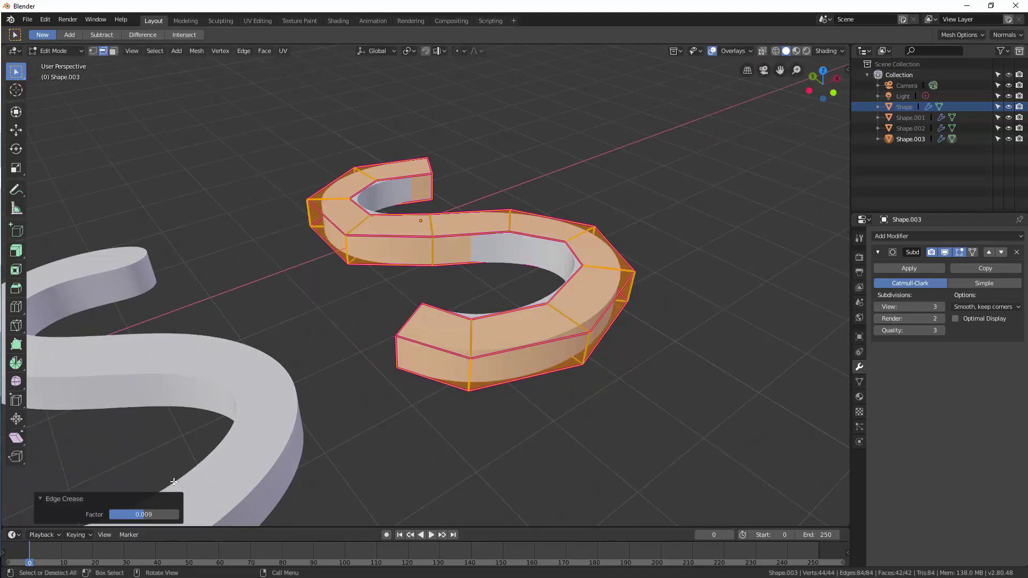
double_click(152, 515)
text(-1)
key(Return)
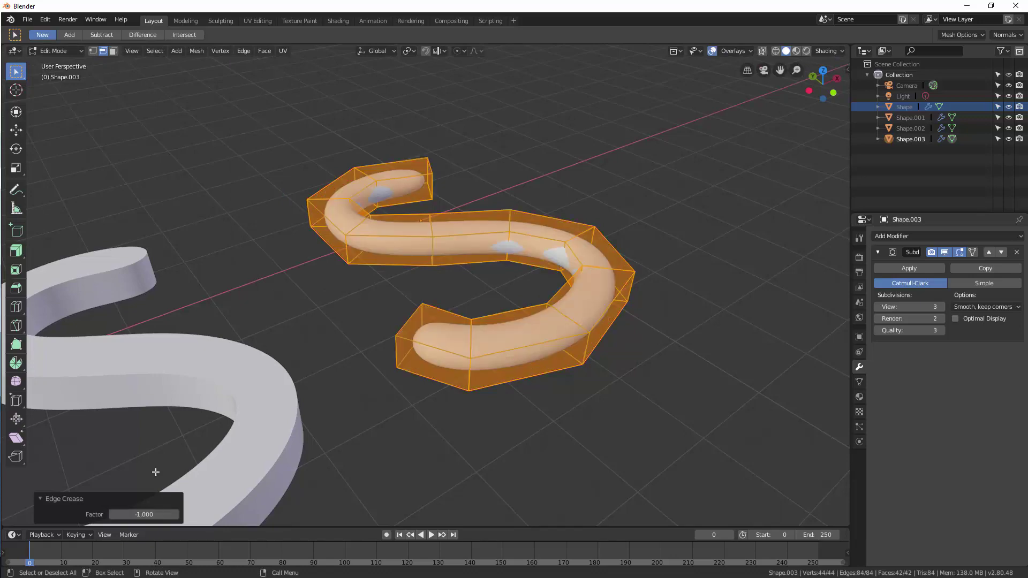
- Select all the edges around both end faces of the S, crease them with factor 1, and clear the selection
click(268, 257)
middle_drag(268, 257, 527, 189)
shift+click(528, 187)
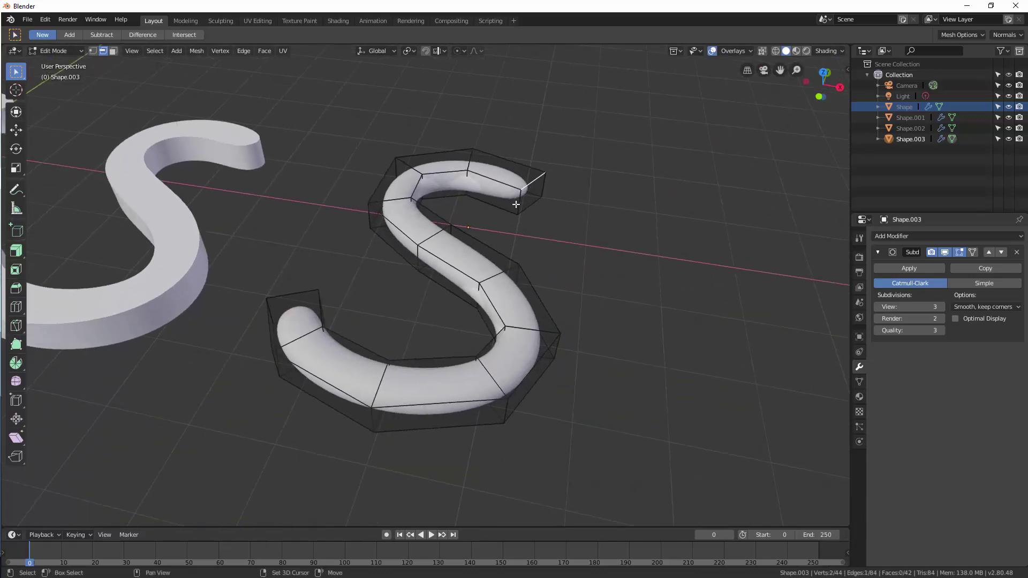
alt+shift+click(532, 197)
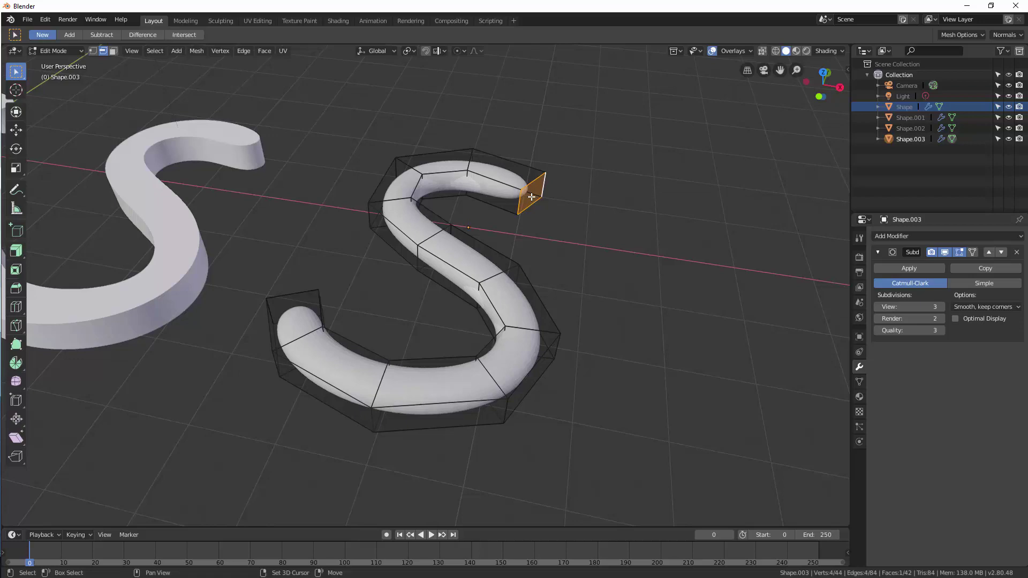
shift+click(320, 289)
middle_drag(319, 289, 517, 316)
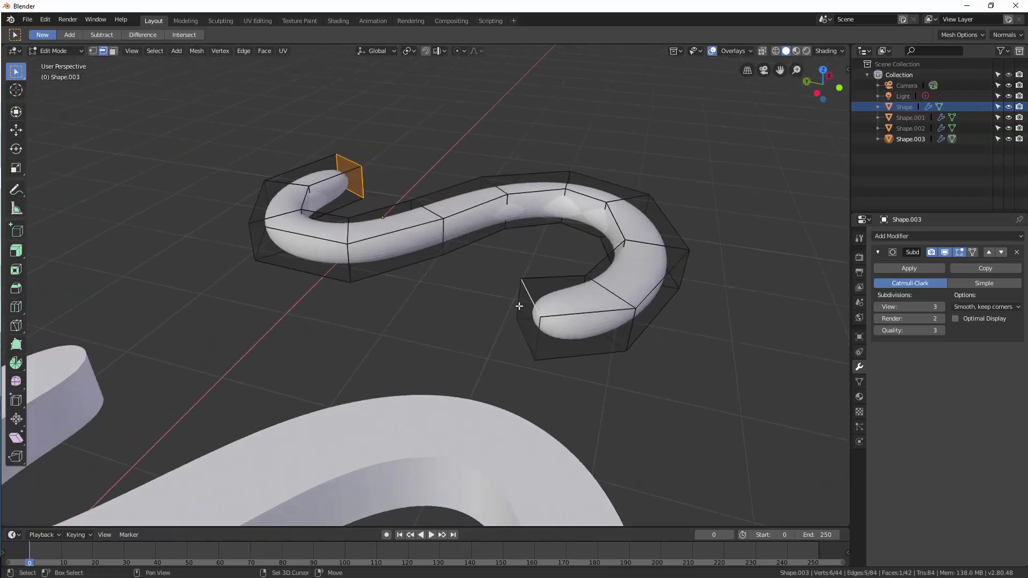
shift+click(519, 305)
shift+click(518, 326)
shift+click(536, 328)
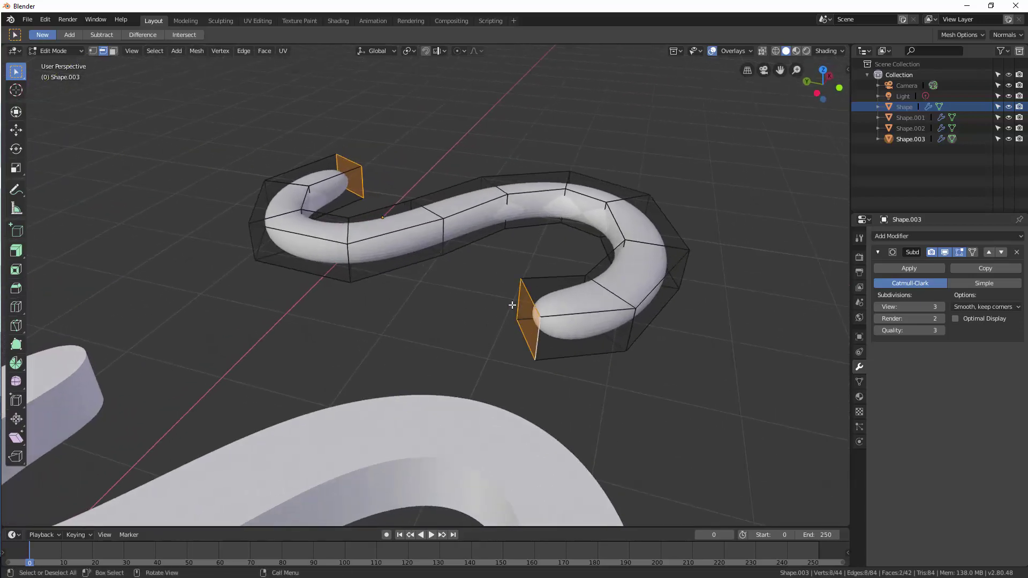
click(247, 54)
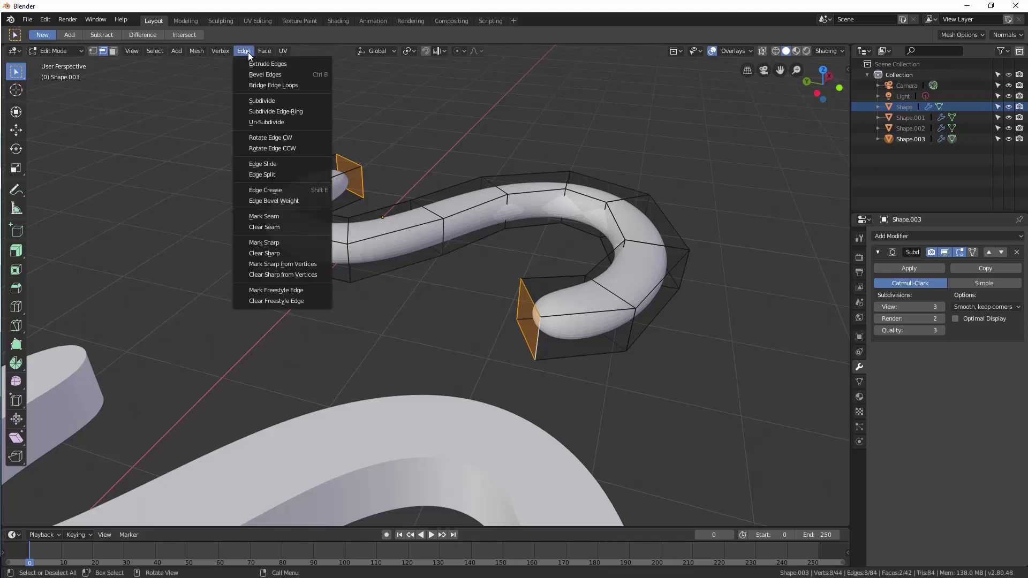
click(271, 190)
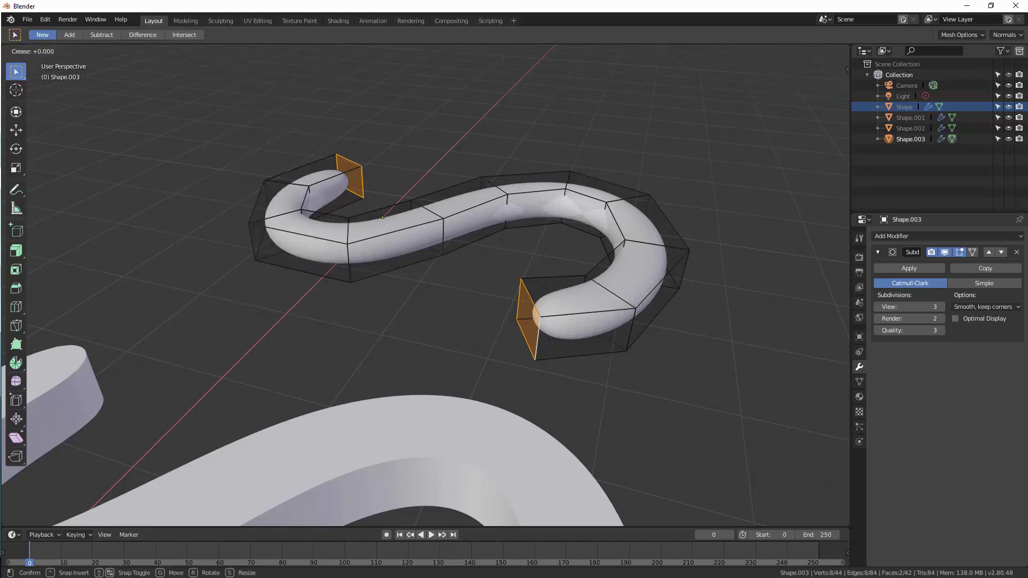
text(1)
key(Return)
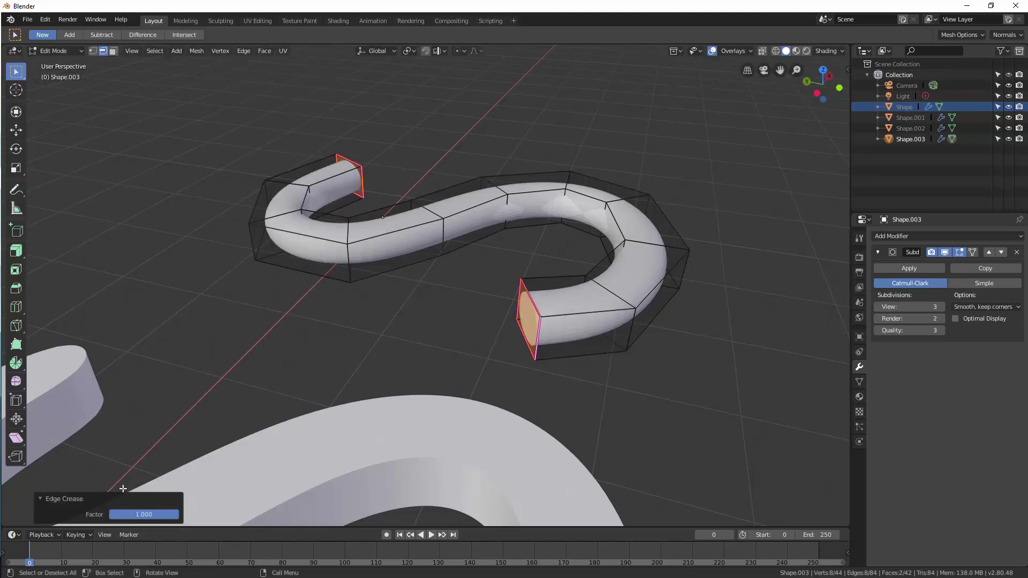
key(alt+a)
- Return to Object Mode and inspect the S with only its end faces creased
key(ctrl+Tab)
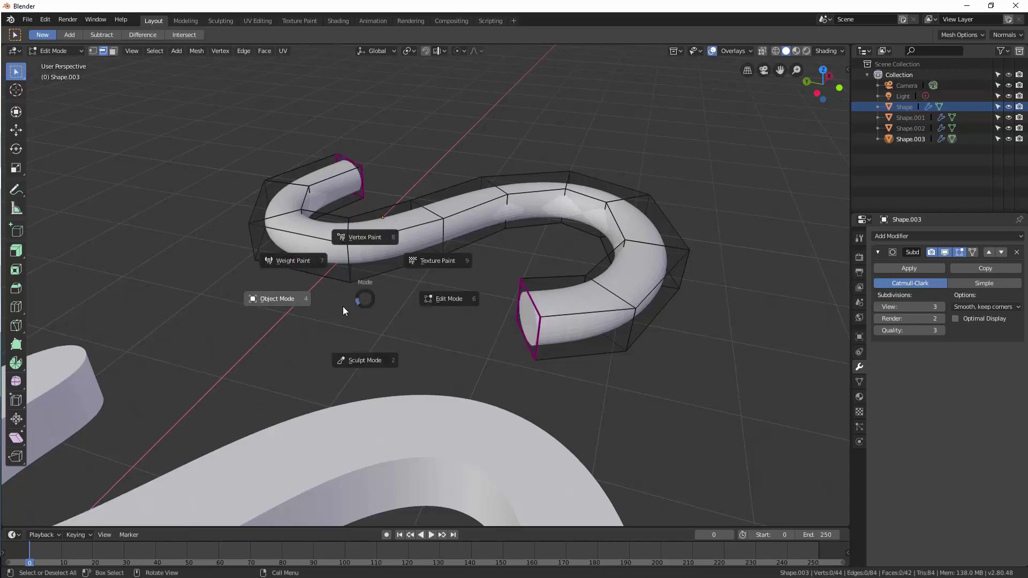
click(293, 299)
middle_drag(333, 298, 402, 260)
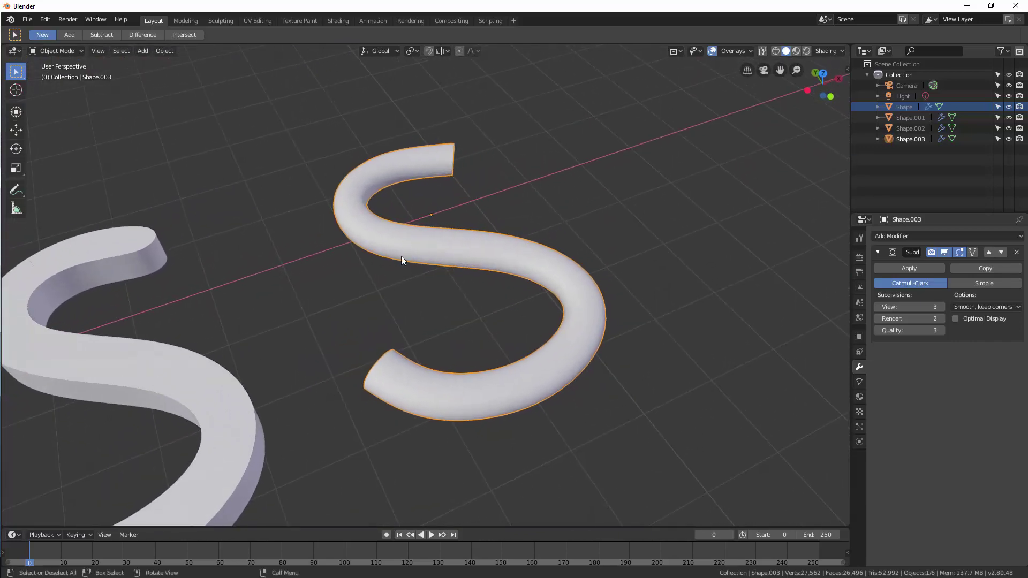
- In Edit Mode, select the whole S mesh, set its Edge Bevel Weight factor to -1, and clear the selection
key(ctrl+Tab)
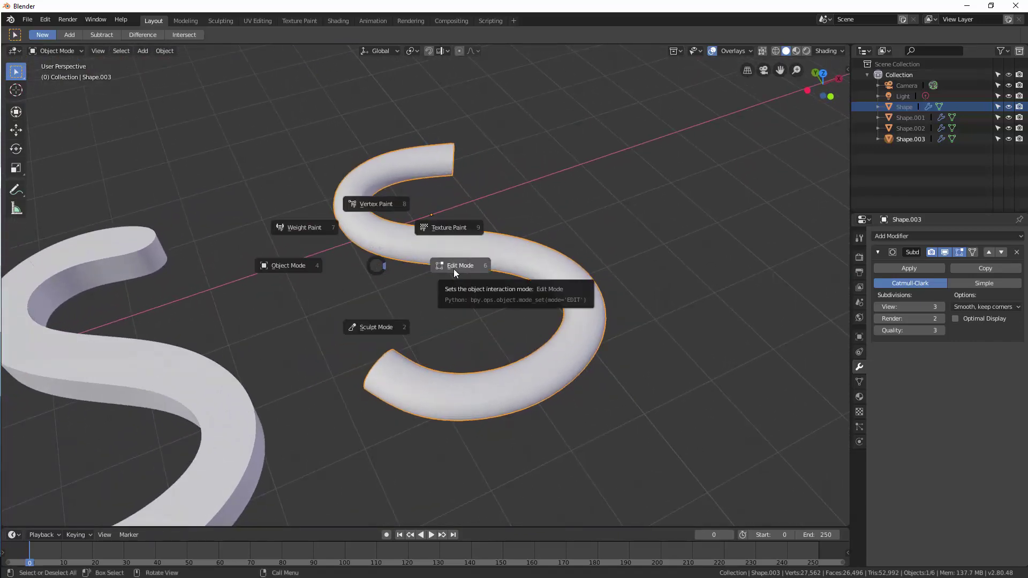
click(455, 267)
middle_drag(448, 268, 425, 274)
key(a)
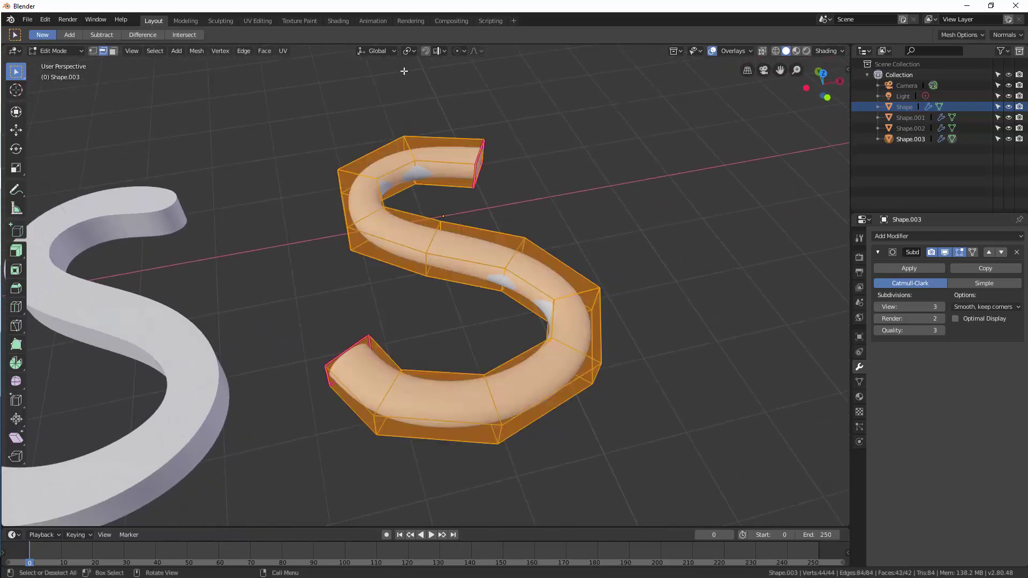
click(244, 51)
click(273, 201)
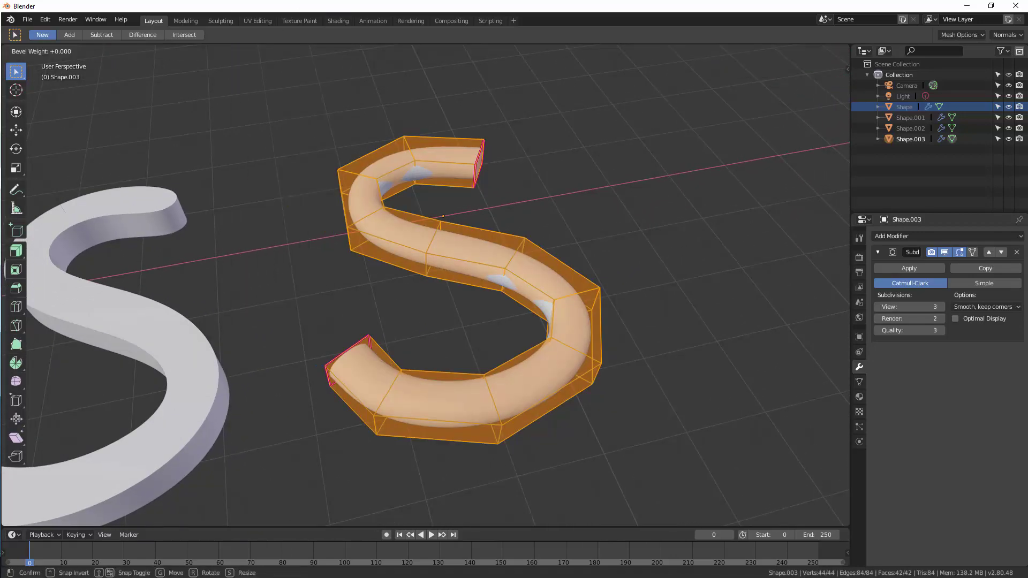
click(284, 232)
click(142, 515)
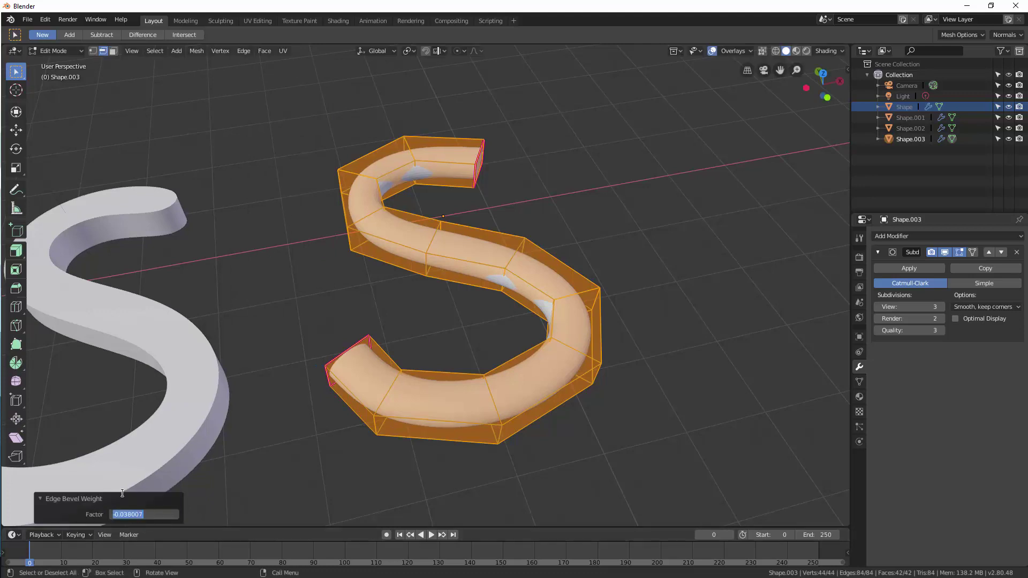
text(-1)
key(Return)
key(alt+a)
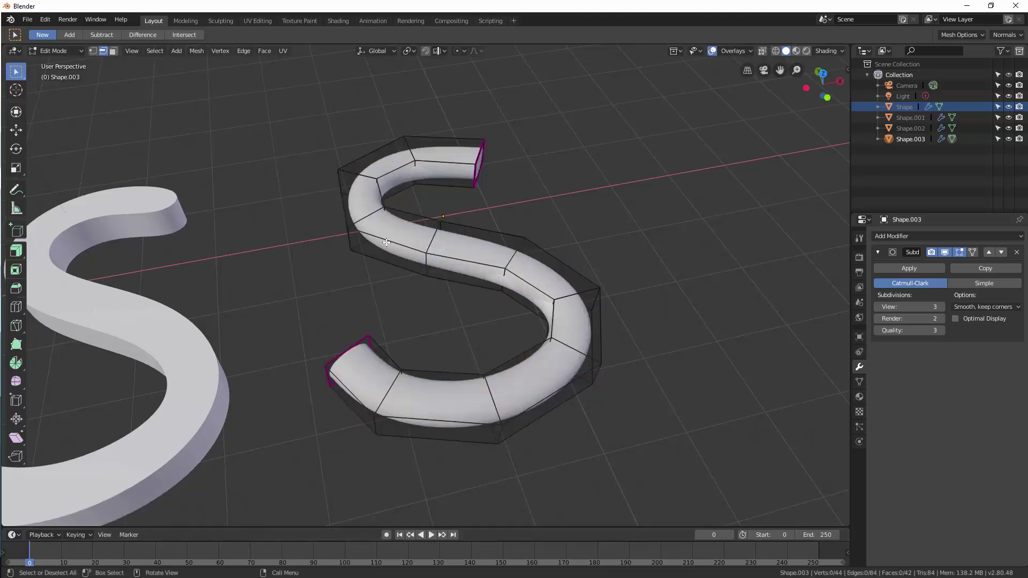
- Reselect the whole S mesh, apply the Edge Bevel Weight factor of -1 again, and deselect everything
alt+click(386, 245)
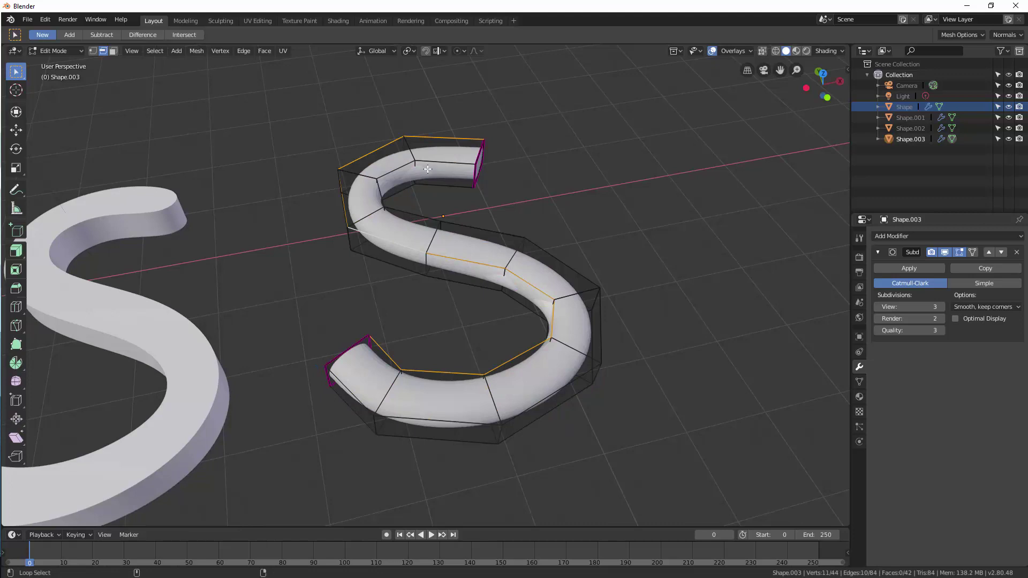
key(a)
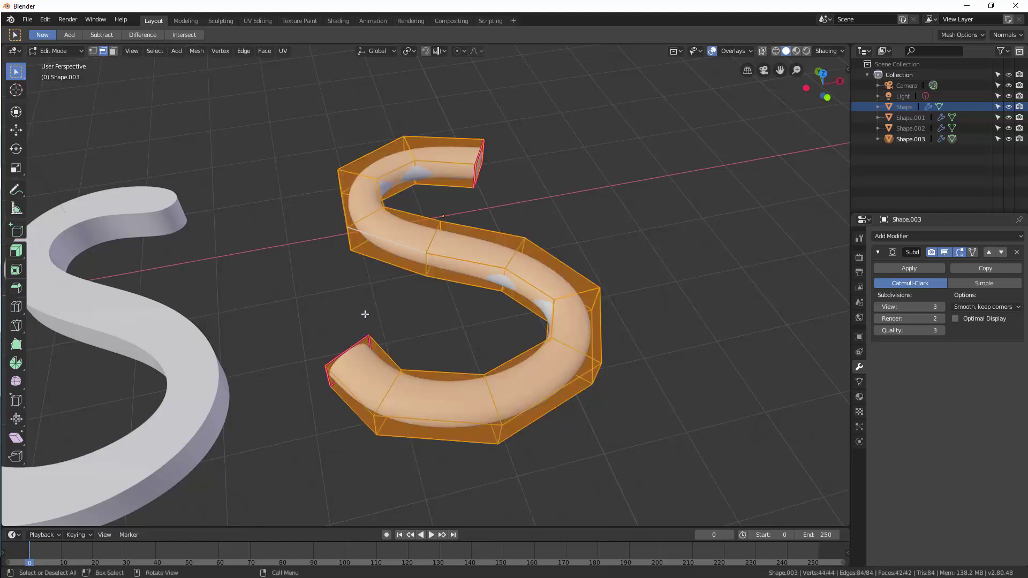
click(243, 50)
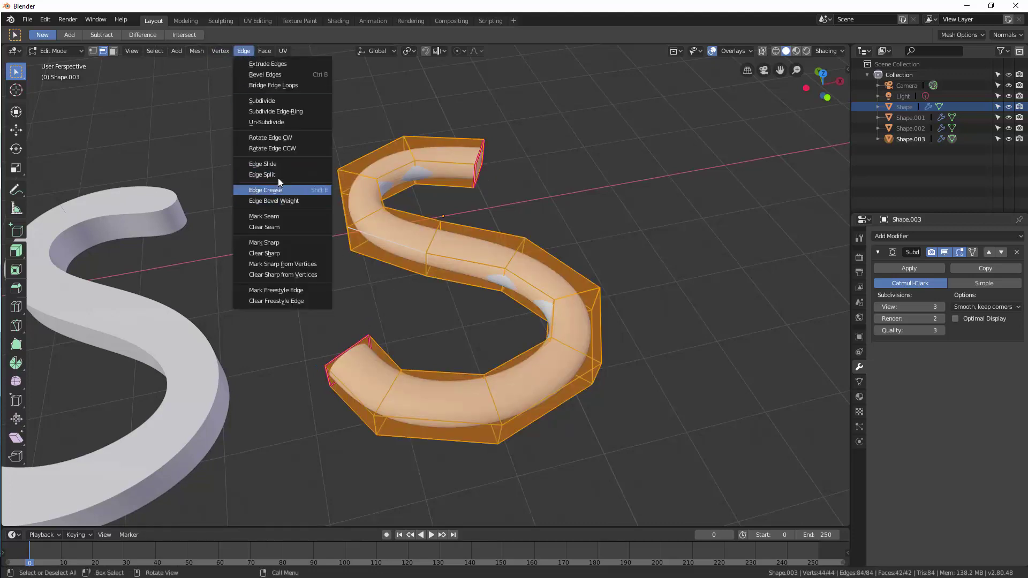
click(278, 201)
click(171, 534)
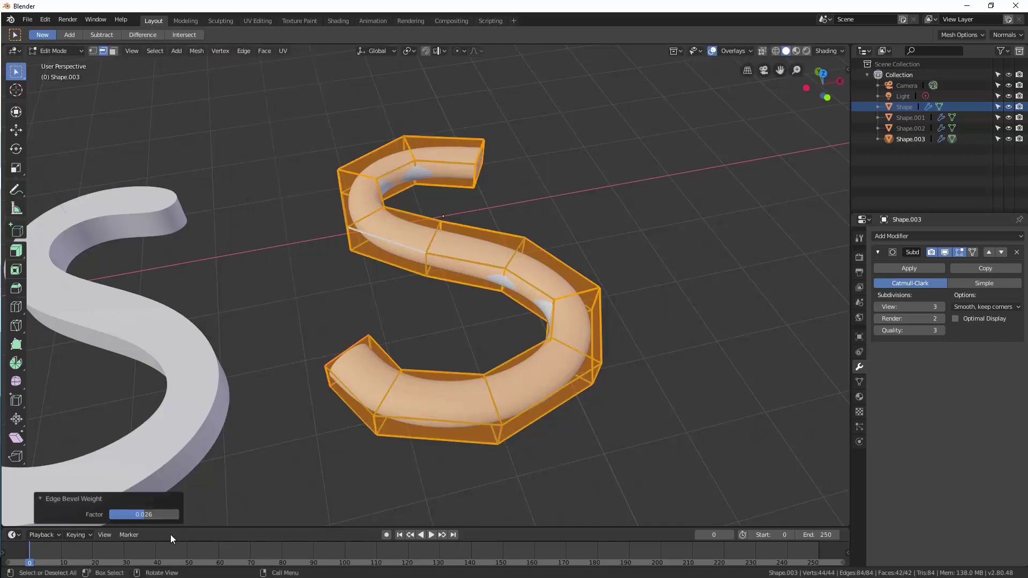
click(134, 514)
key(BackSpace)
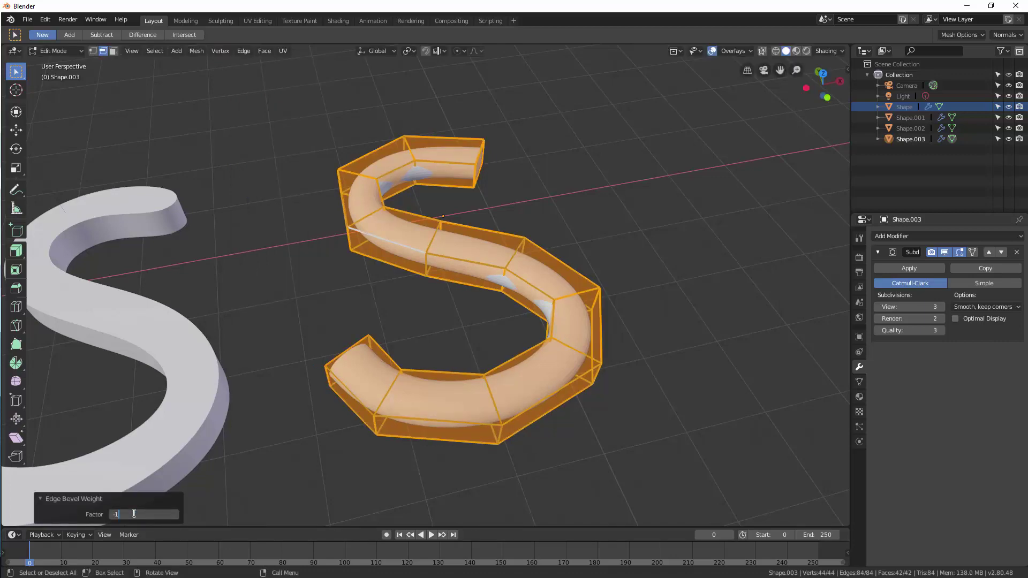
text(-1)
key(Return)
click(345, 298)
- Select the edges around both end faces of the S, set their Edge Crease factor to -1, and clear the selection
middle_drag(345, 298, 488, 293)
click(504, 290)
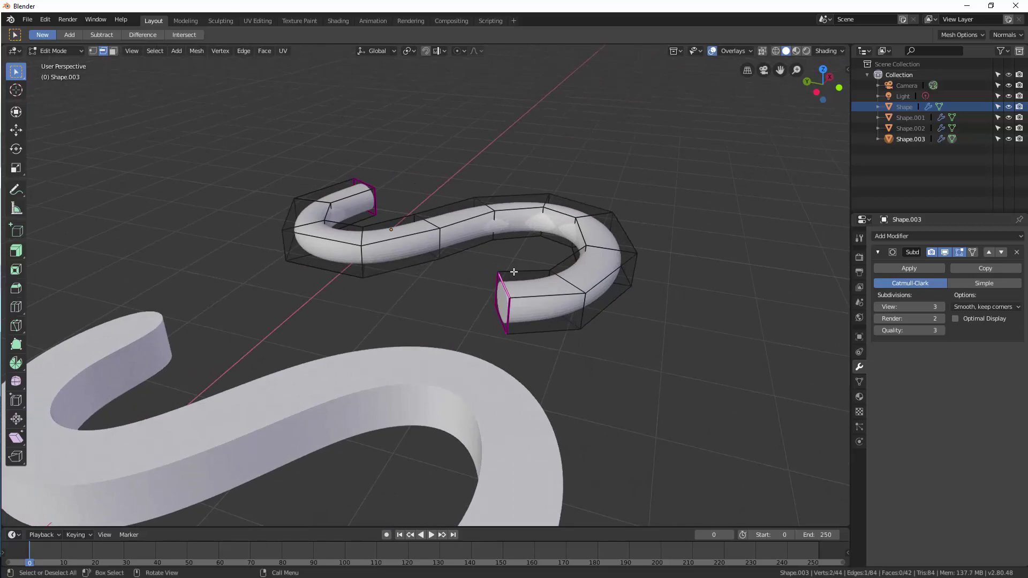
shift+click(498, 304)
shift+click(506, 318)
shift+click(510, 312)
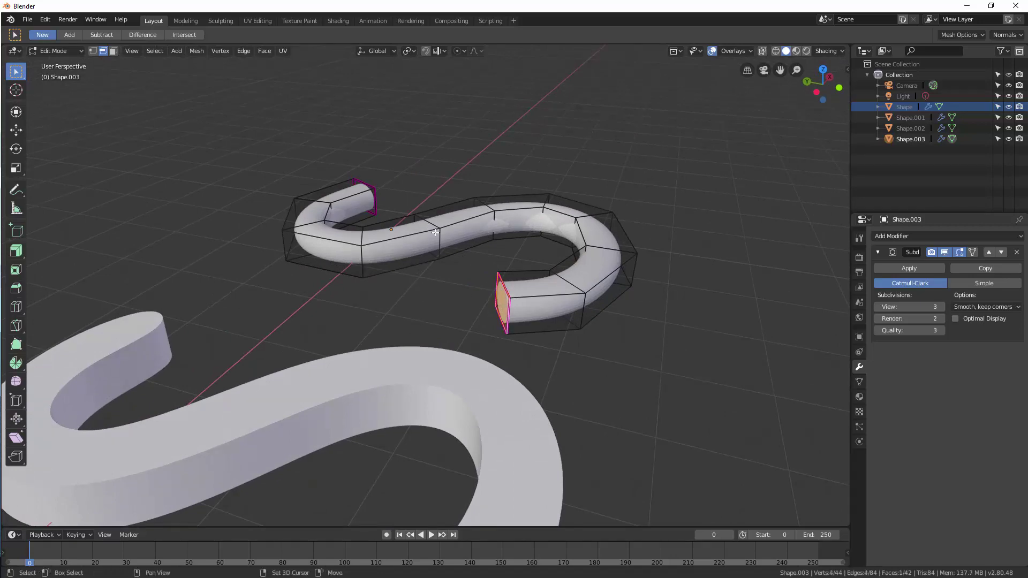
shift+click(376, 202)
shift+click(369, 188)
middle_drag(369, 188, 451, 160)
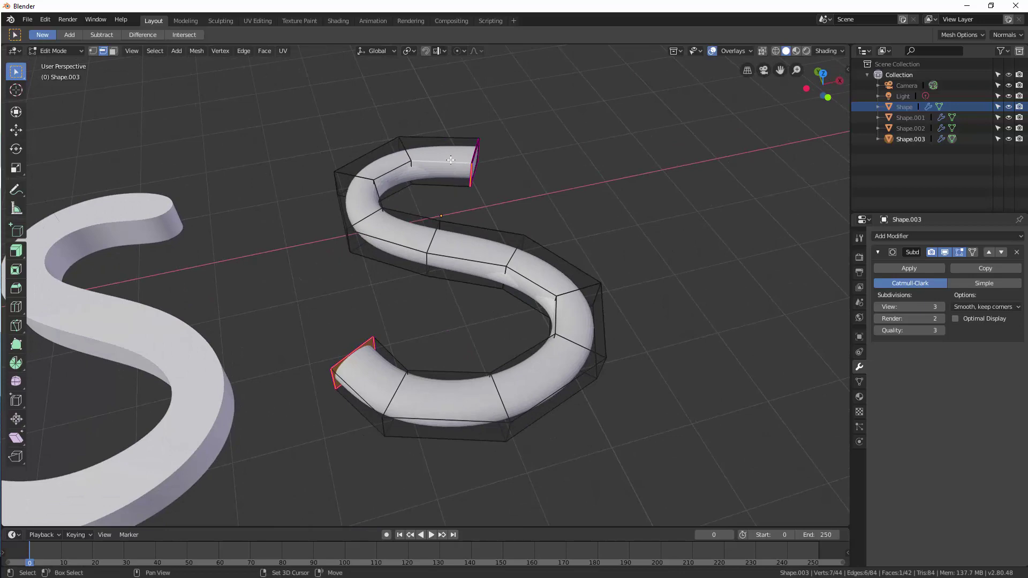
shift+click(474, 161)
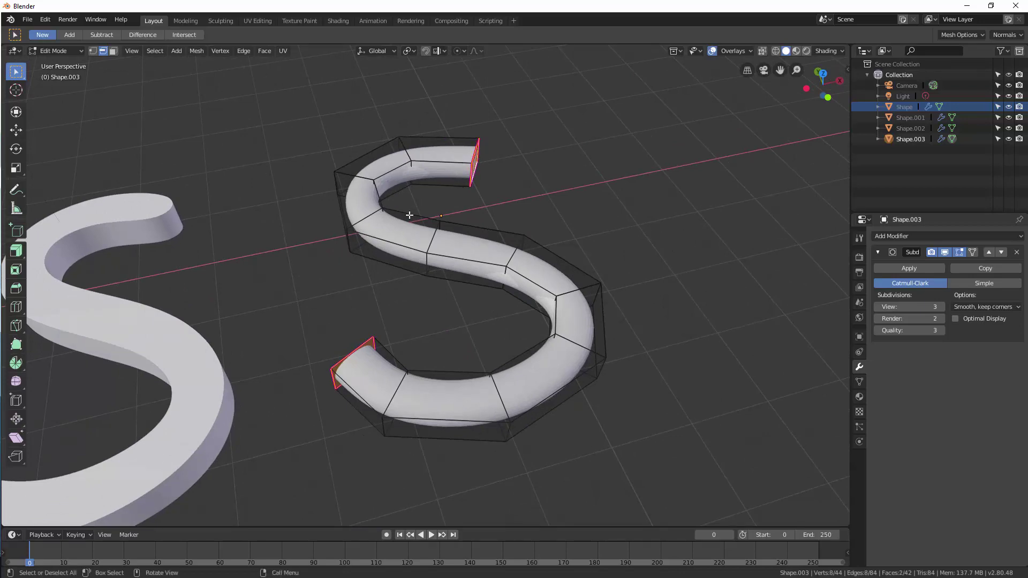
mouse_move(410, 215)
middle_down()
mouse_move(429, 212)
mouse_move(409, 215)
middle_up()
click(244, 50)
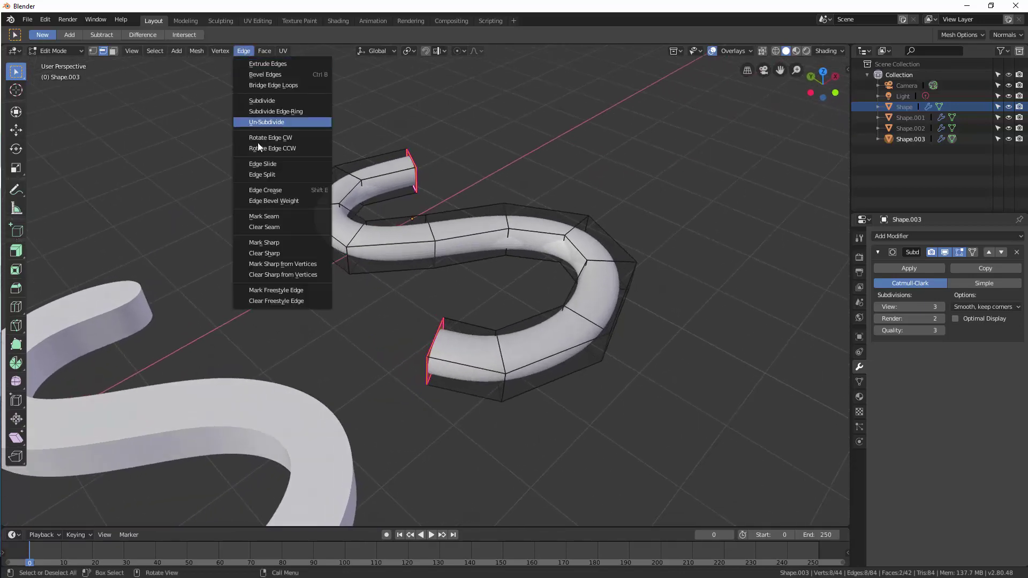
click(287, 191)
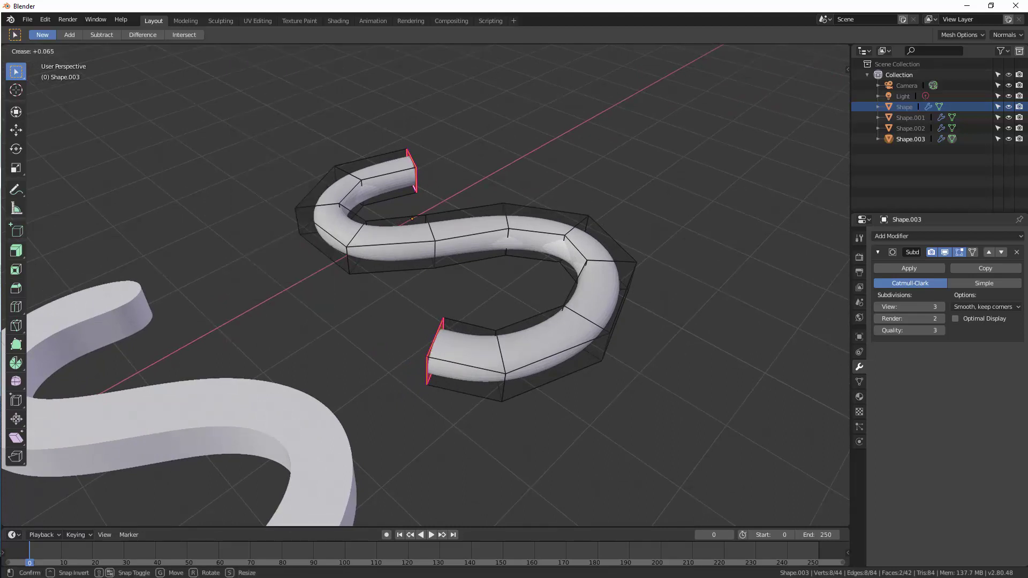
click(178, 446)
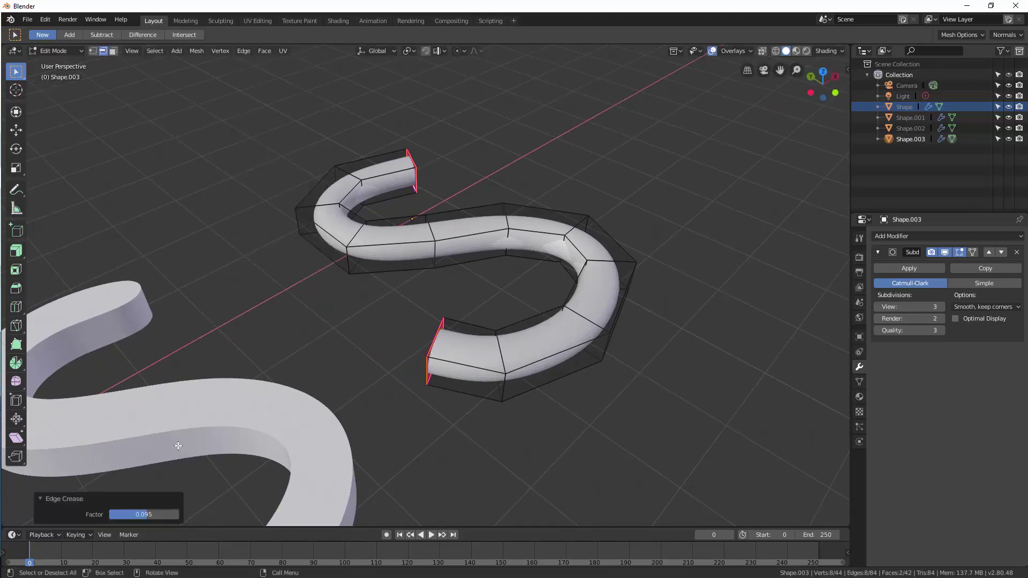
text(-1)
key(Return)
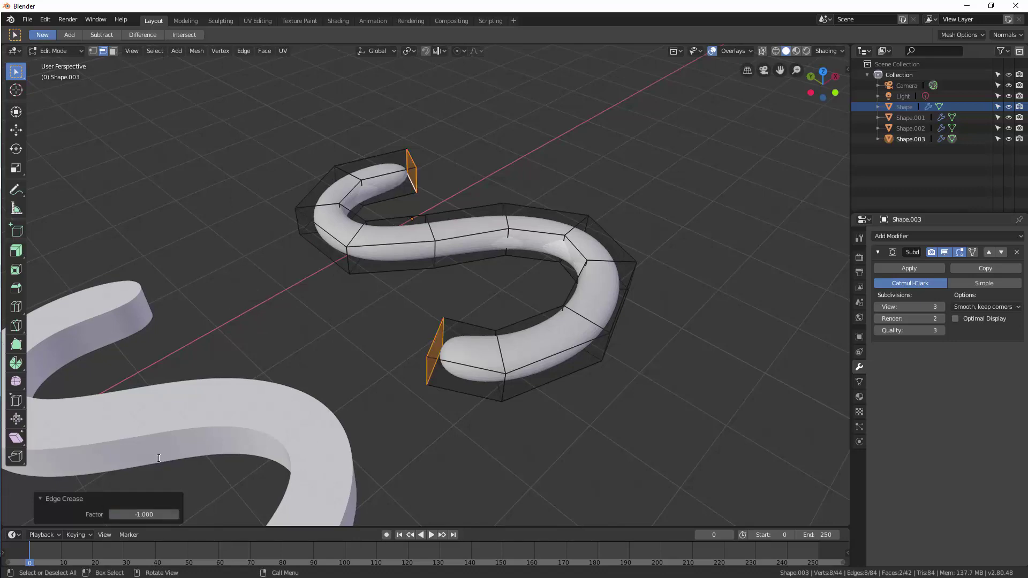
click(244, 246)
- Select the four lengthwise edge loops of the S and crease them with factor 1
middle_drag(245, 246, 266, 252)
scroll(267, 252, up, 2)
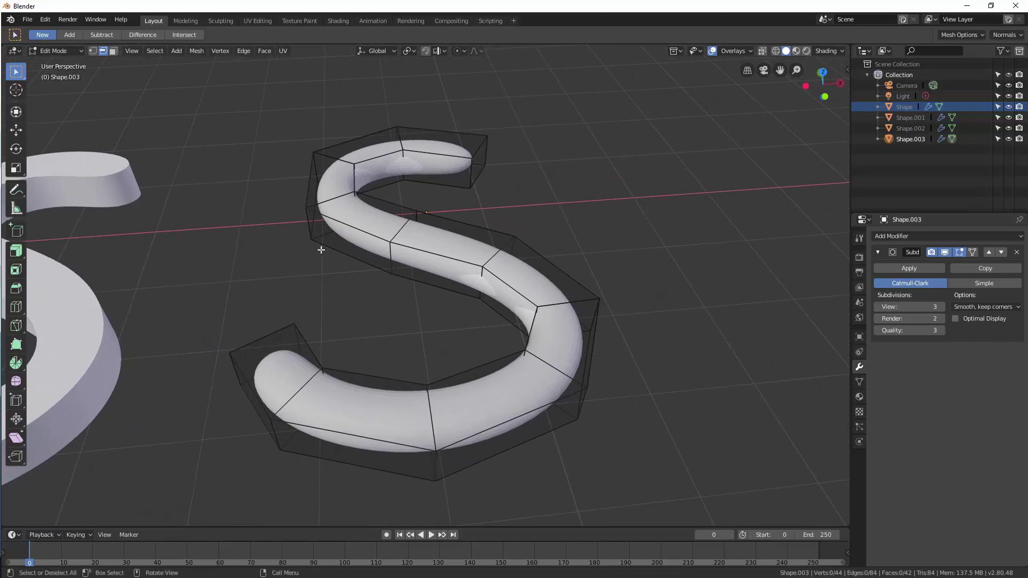
alt+click(362, 231)
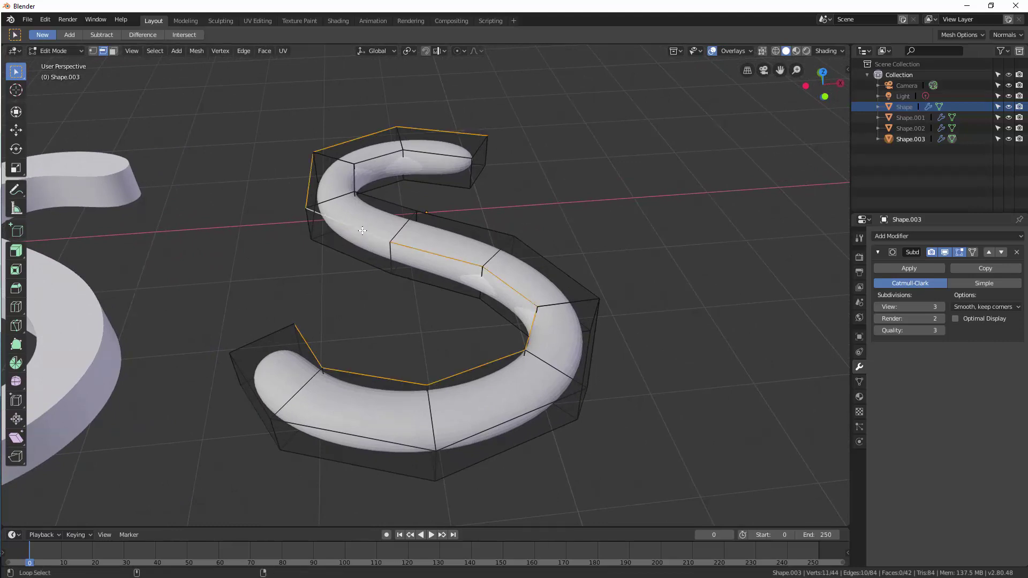
alt+shift+click(378, 234)
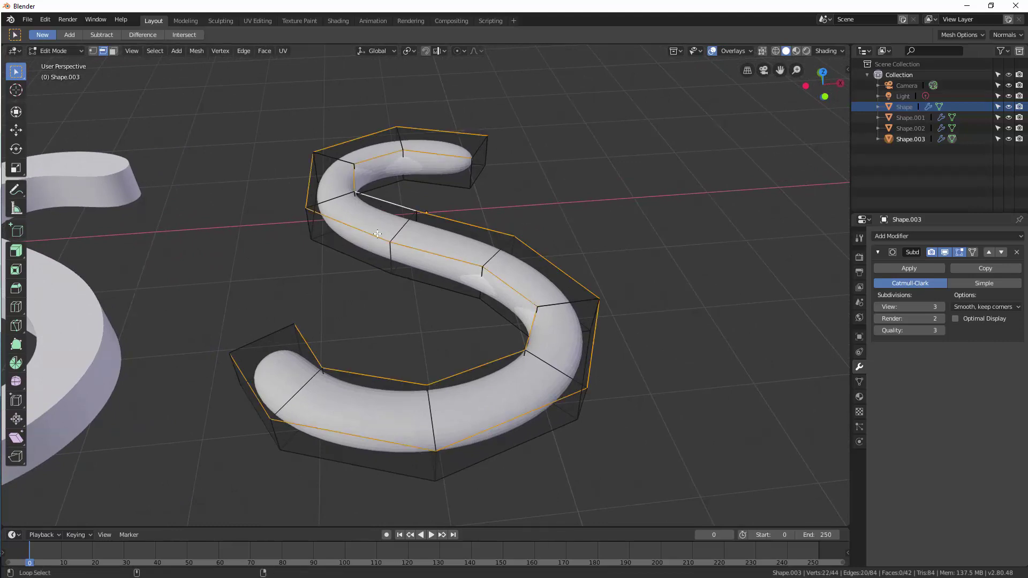
alt+shift+click(361, 259)
middle_drag(349, 289, 330, 124)
alt+shift+click(376, 349)
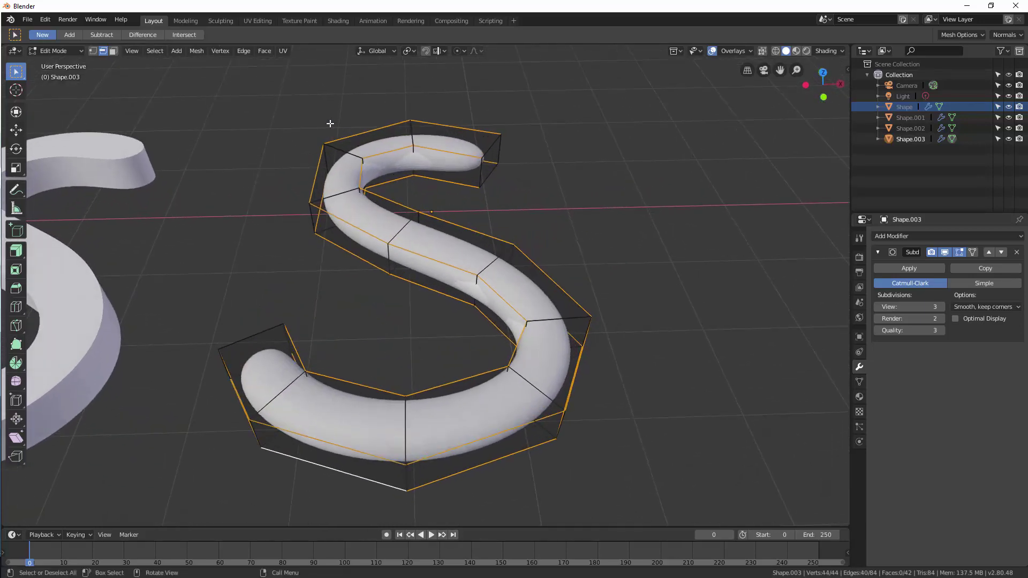
click(245, 51)
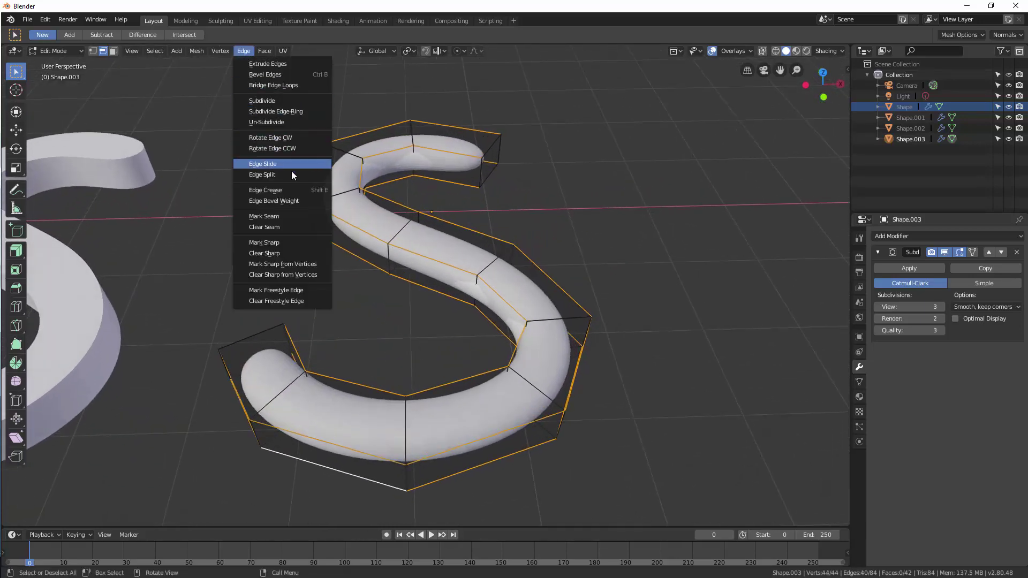
click(293, 191)
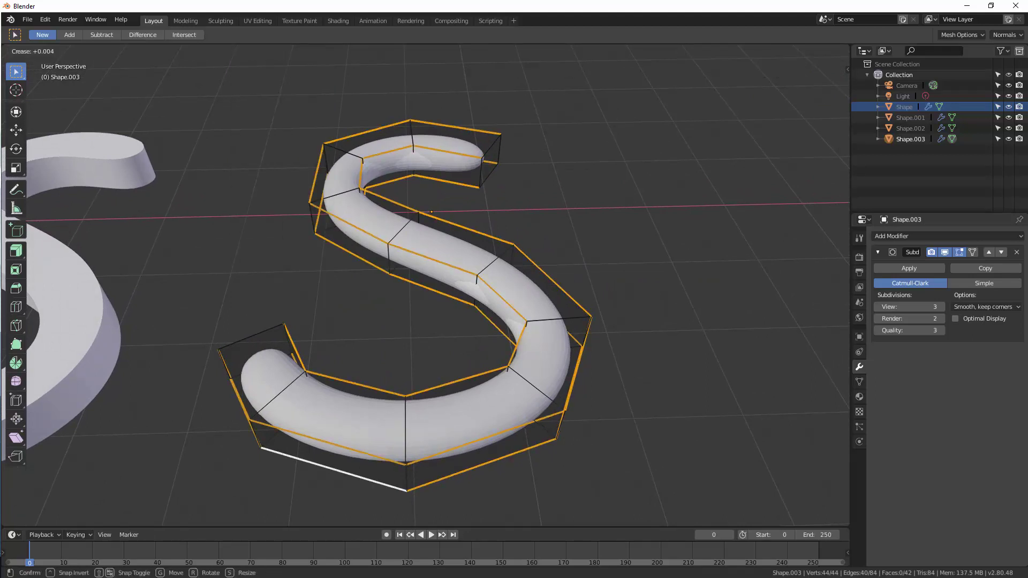
click(218, 420)
double_click(158, 515)
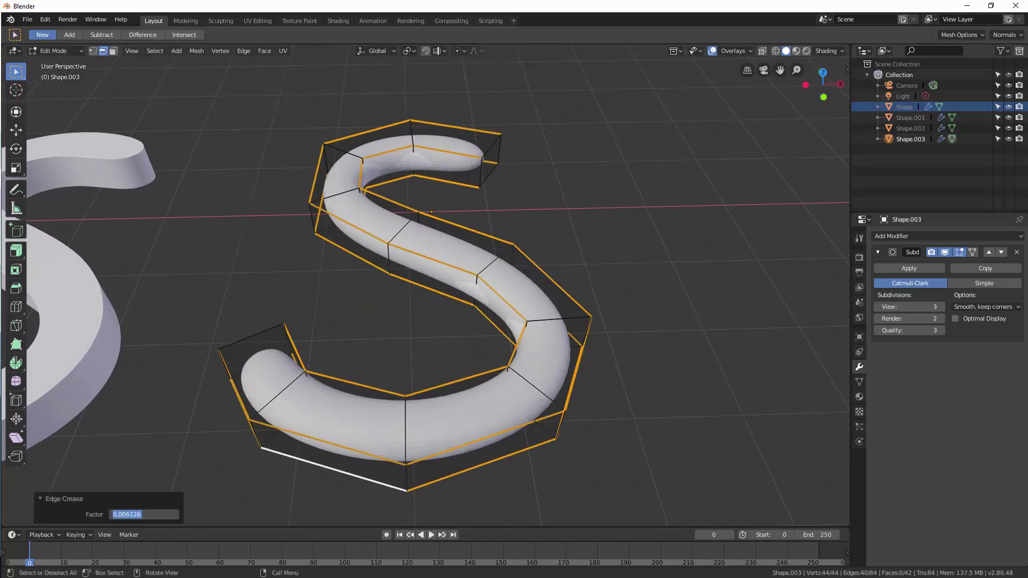
text(1)
key(Return)
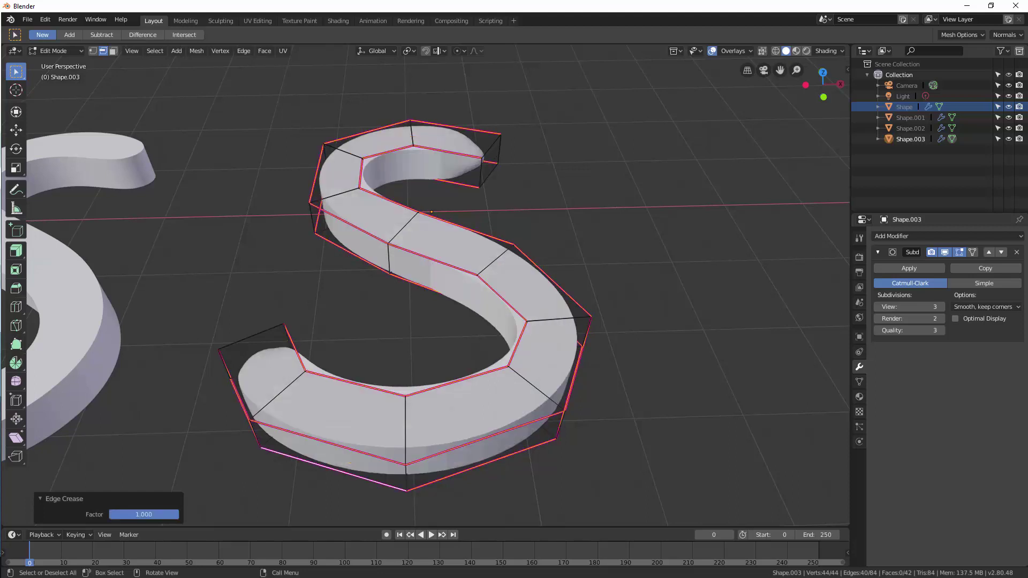
- Set the Edge Bevel Weight factor of the selected lengthwise loops to 1
click(249, 50)
click(273, 201)
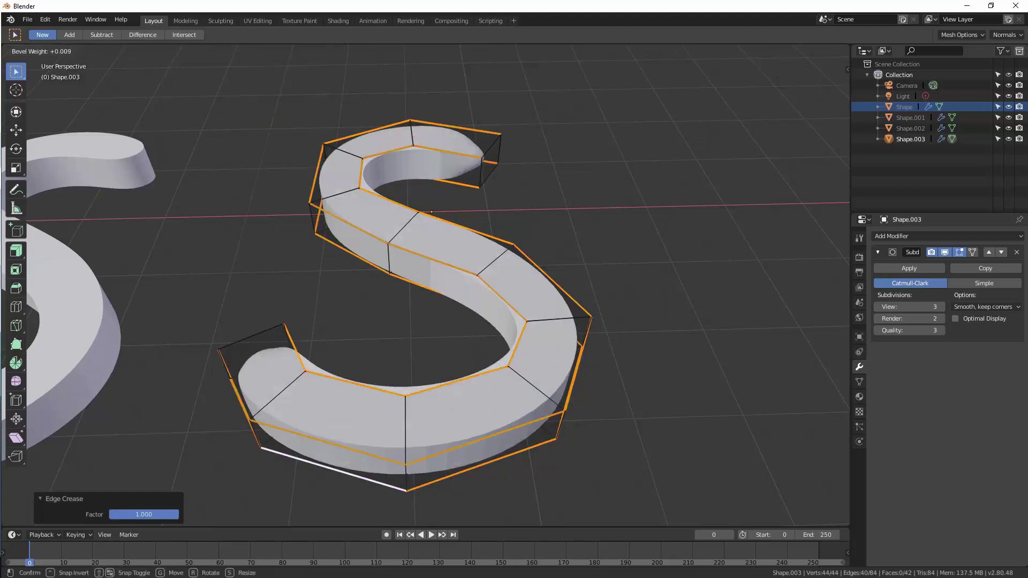
click(143, 514)
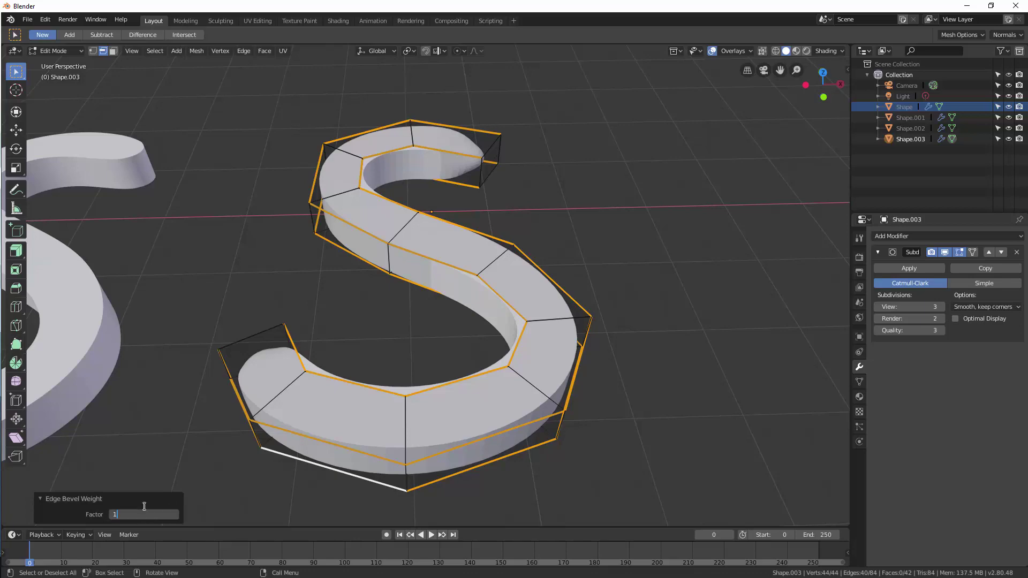
text(1)
key(Return)
- Add a Bevel modifier to the S with its limit method set to Weight
middle_drag(364, 302, 428, 292)
click(924, 236)
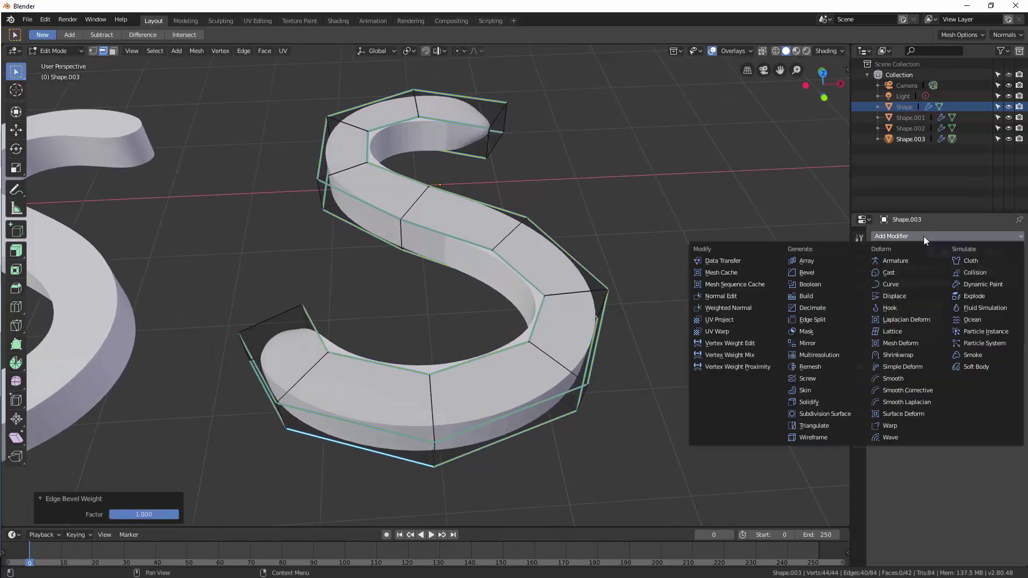
click(814, 273)
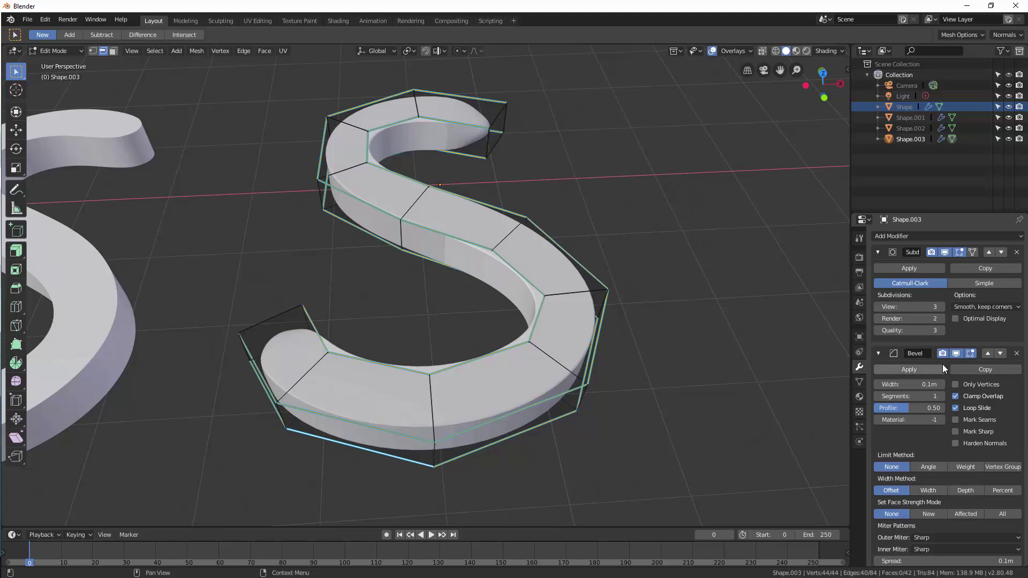
click(969, 467)
- Return to Object Mode, view the S from a lower angle, and set the Bevel modifier's width to 2.43 m
middle_drag(712, 370, 668, 348)
key(ctrl+Tab)
click(602, 346)
middle_drag(602, 346, 612, 324)
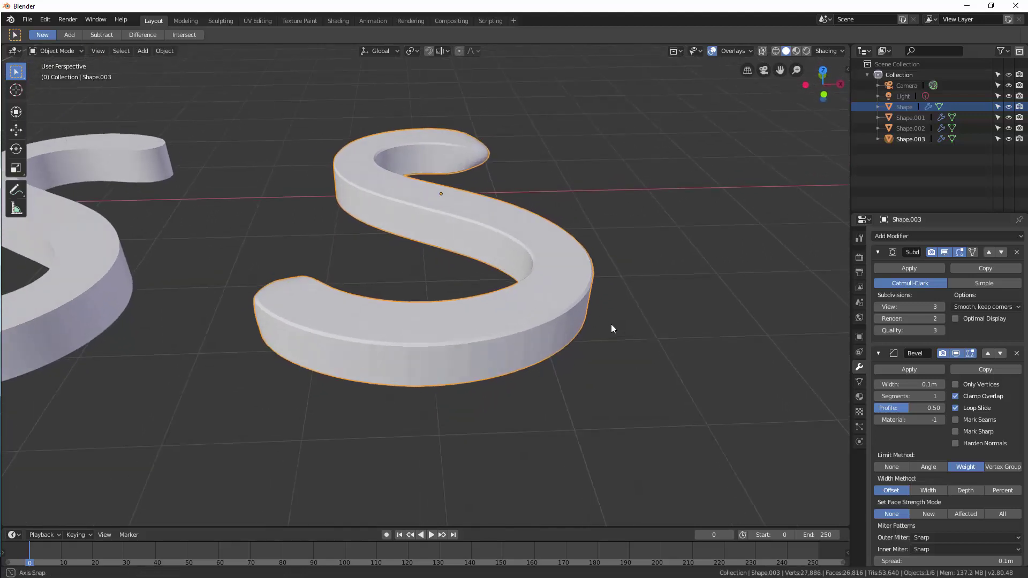
mouse_move(910, 385)
mouse_down()
mouse_move(964, 384)
mouse_move(904, 388)
mouse_up()
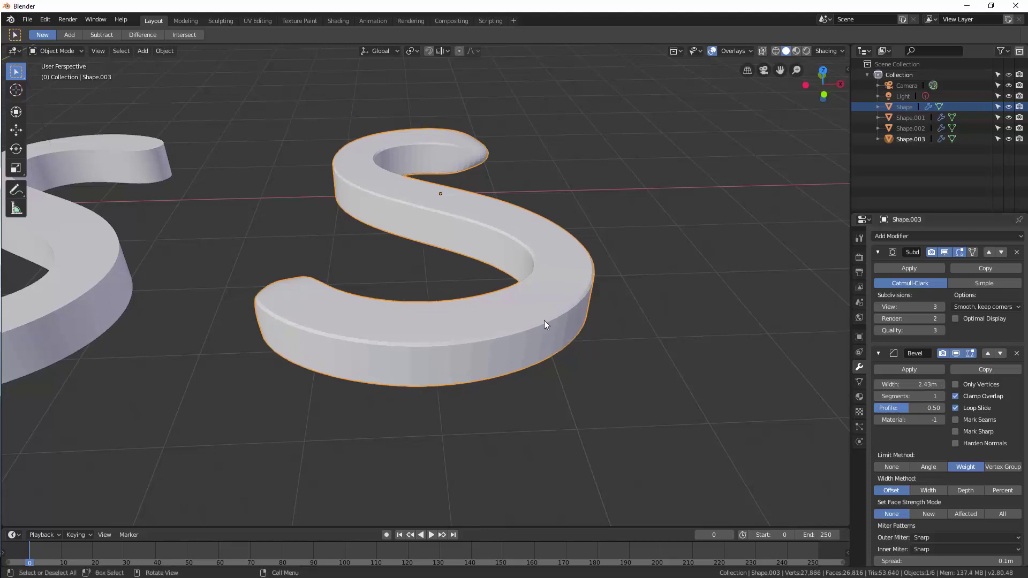
- Examine the bevelled S up close in Edit Mode, and return to Object Mode
key(ctrl+Tab)
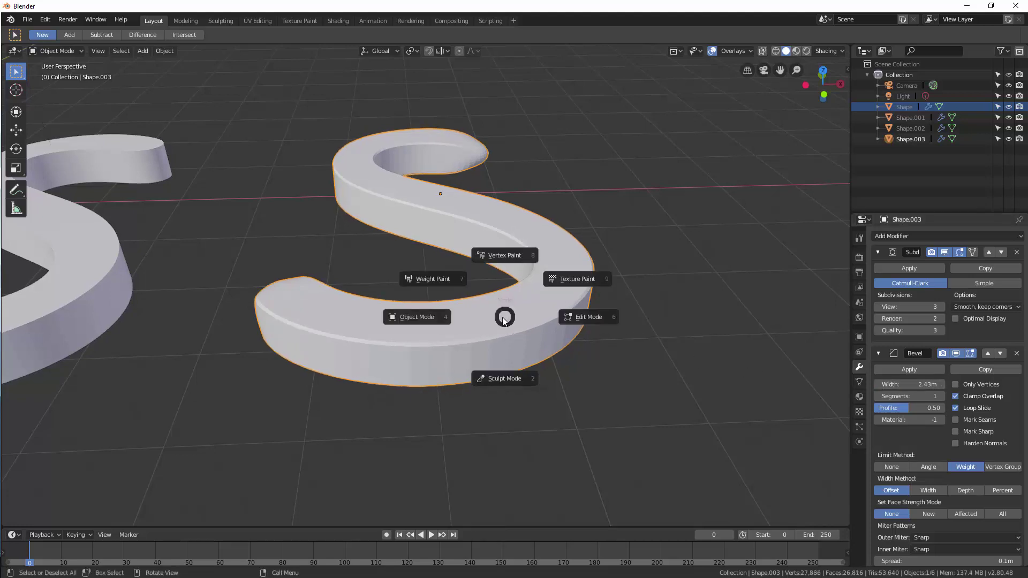
click(577, 323)
scroll(532, 331, up, 2)
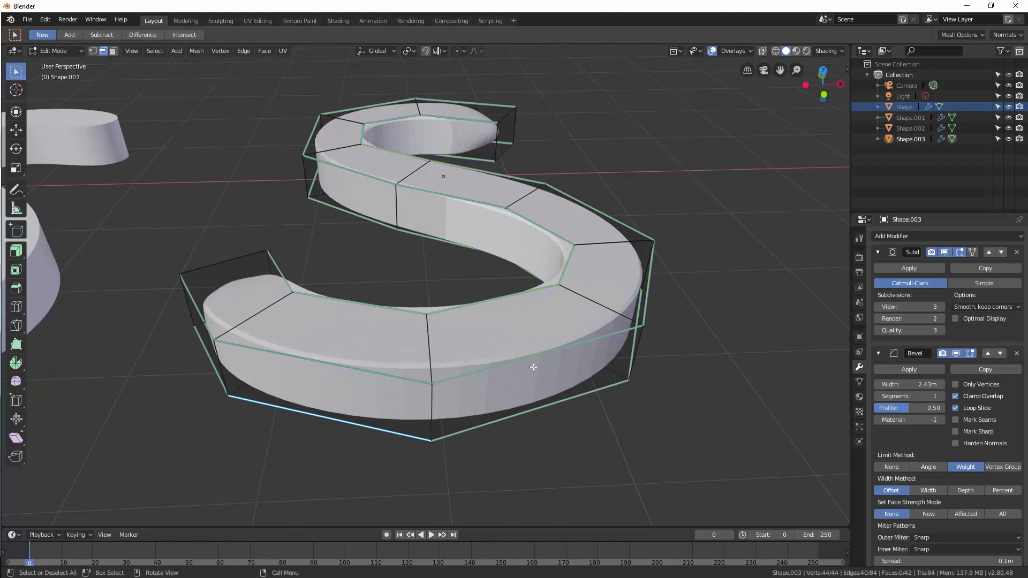
key(ctrl+Tab)
click(462, 348)
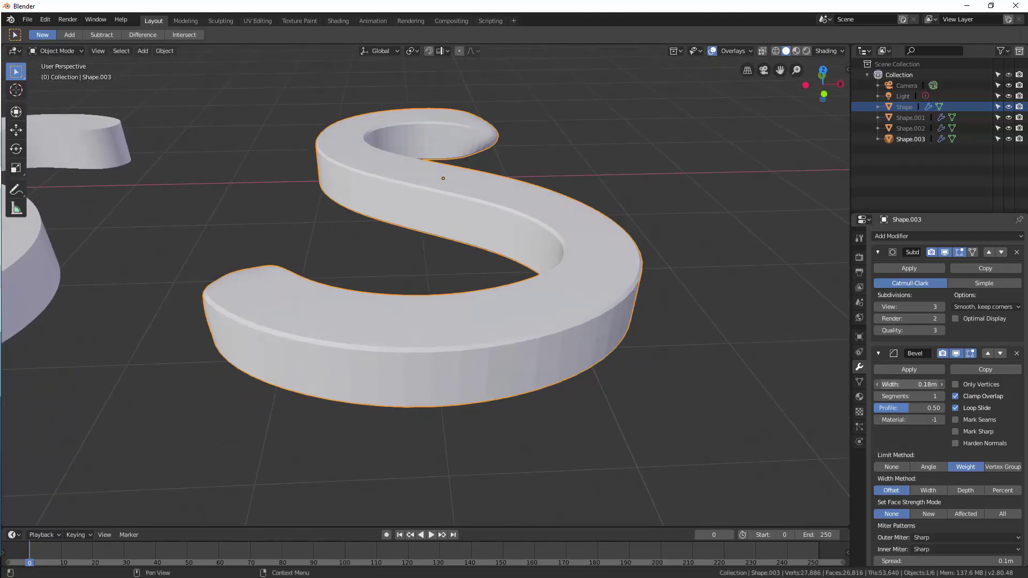
- Move the Bevel modifier above the Subdivision modifier and set its width to 0.05 m
mouse_move(926, 384)
mouse_down()
mouse_move(905, 387)
mouse_move(926, 395)
mouse_up()
click(988, 354)
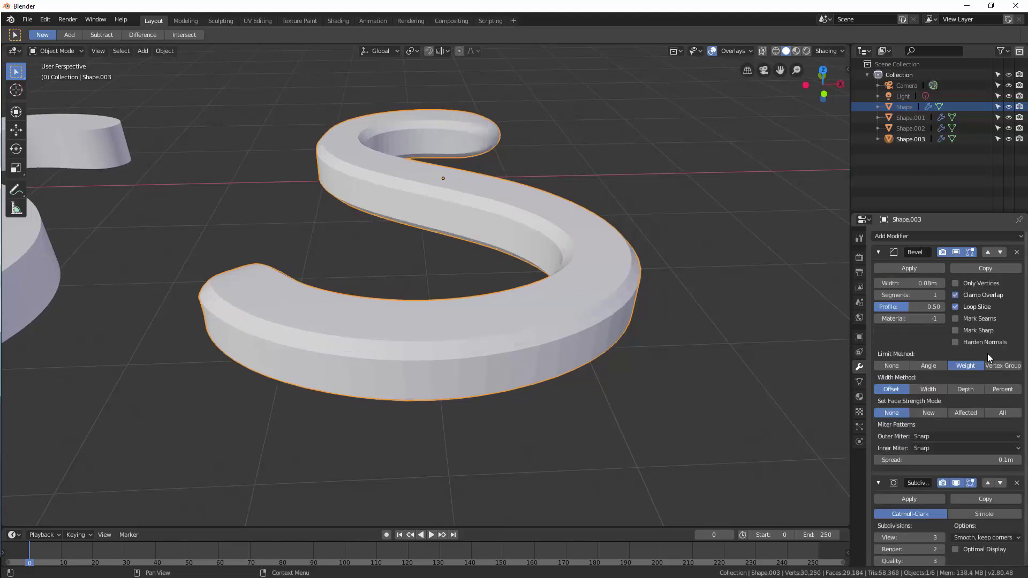
middle_drag(686, 359, 725, 369)
drag(910, 283, 910, 282)
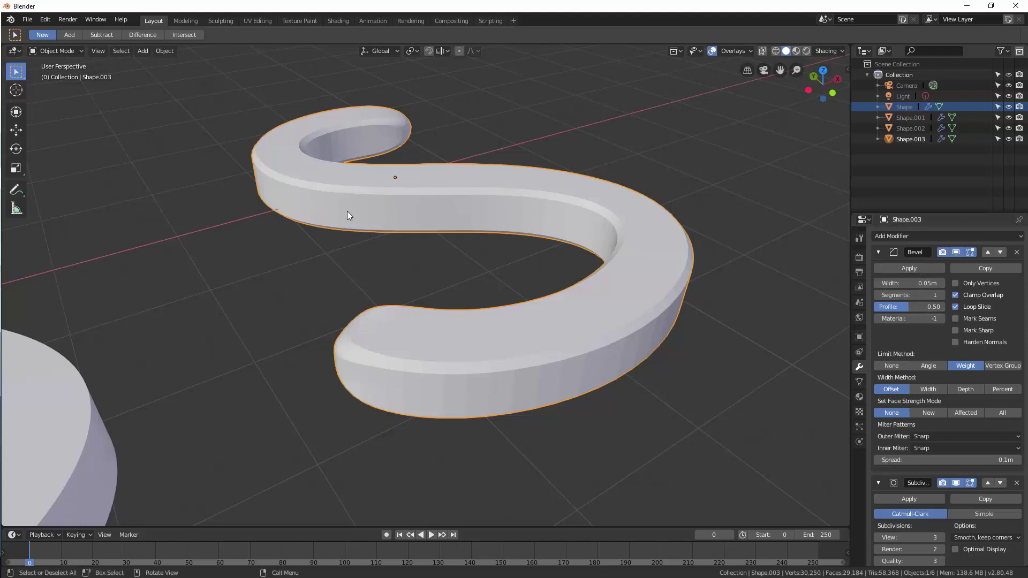
- Examine the bevelled S and its weighted edges in Edit Mode, and return to Object Mode
key(ctrl+Tab)
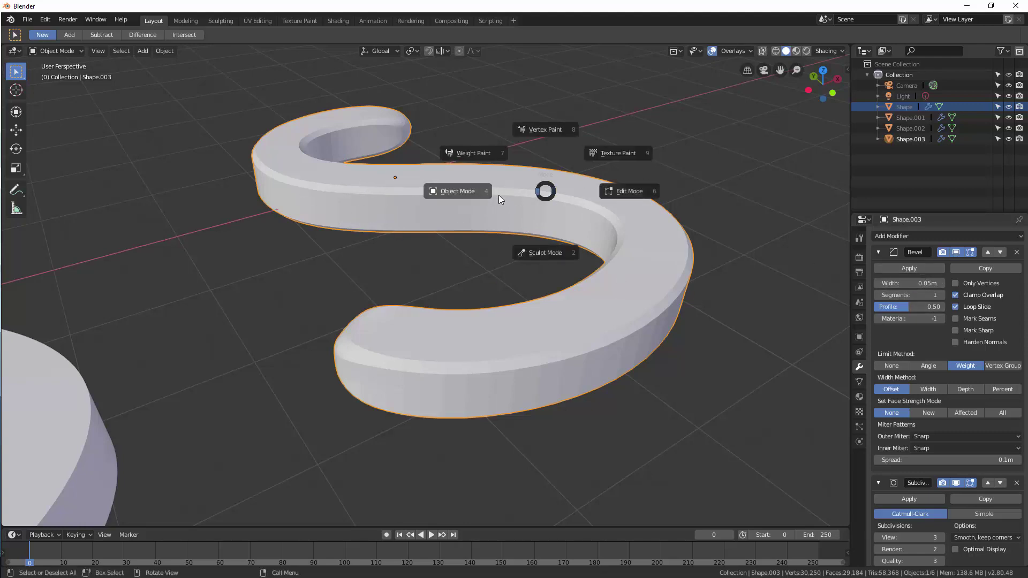
click(627, 189)
middle_drag(509, 192, 413, 174)
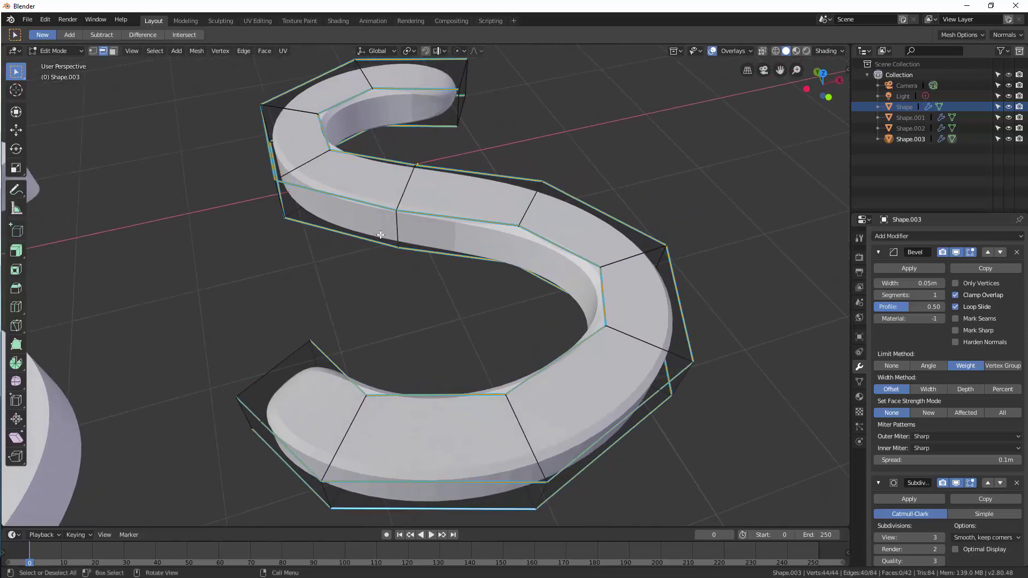
middle_drag(490, 220, 462, 209)
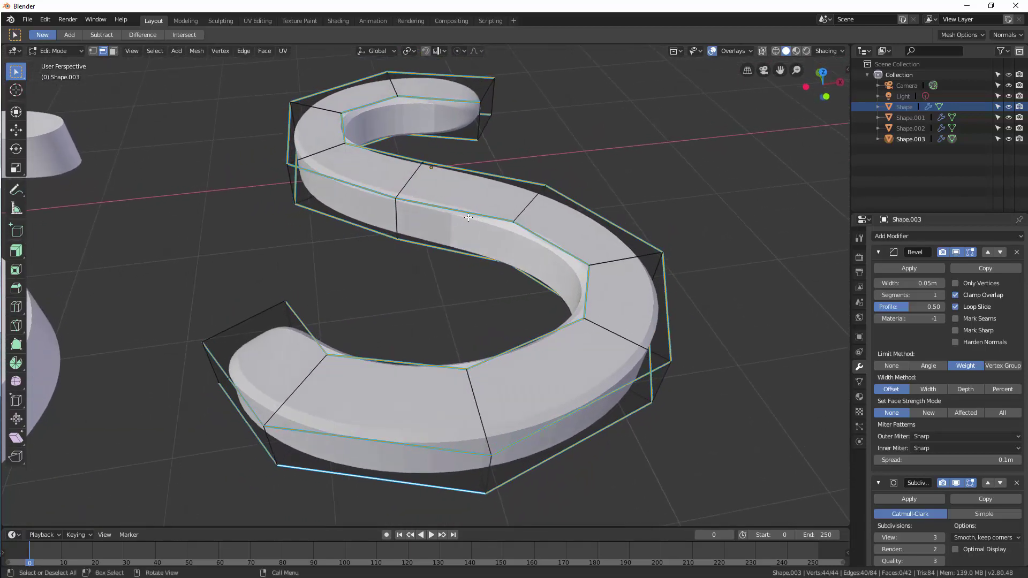
key(ctrl+Tab)
click(393, 218)
middle_drag(394, 219, 413, 239)
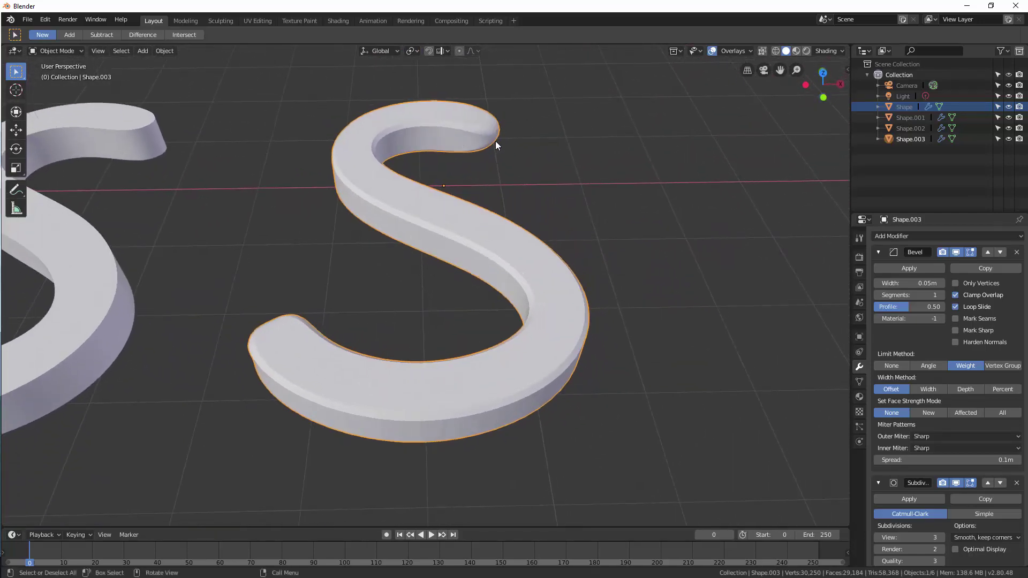
- Set the Edge Bevel Weight factor of the edges at both ends of the S to 1 in Edit Mode, and return to Object Mode
key(ctrl+Tab)
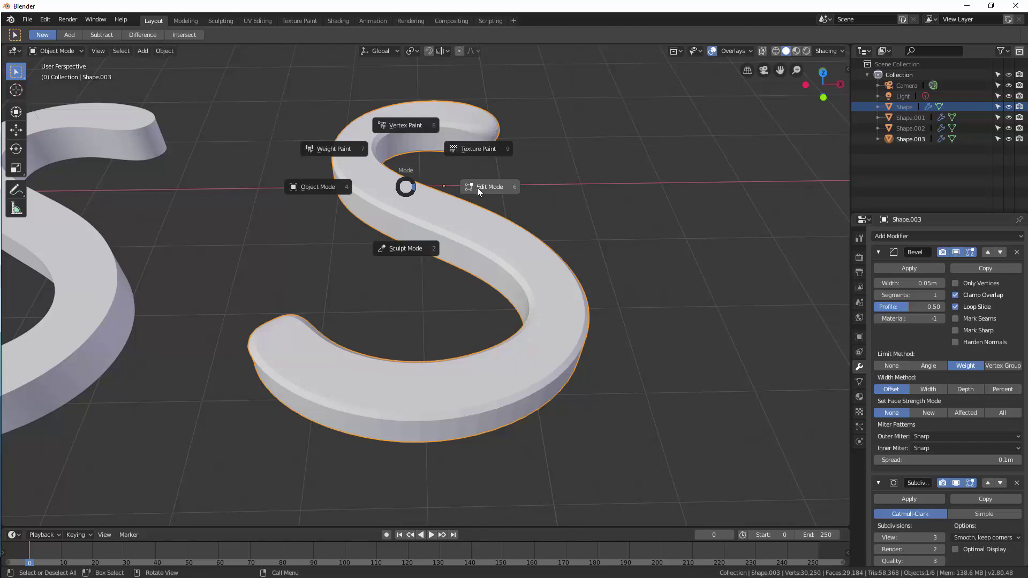
click(478, 187)
middle_drag(478, 188, 583, 323)
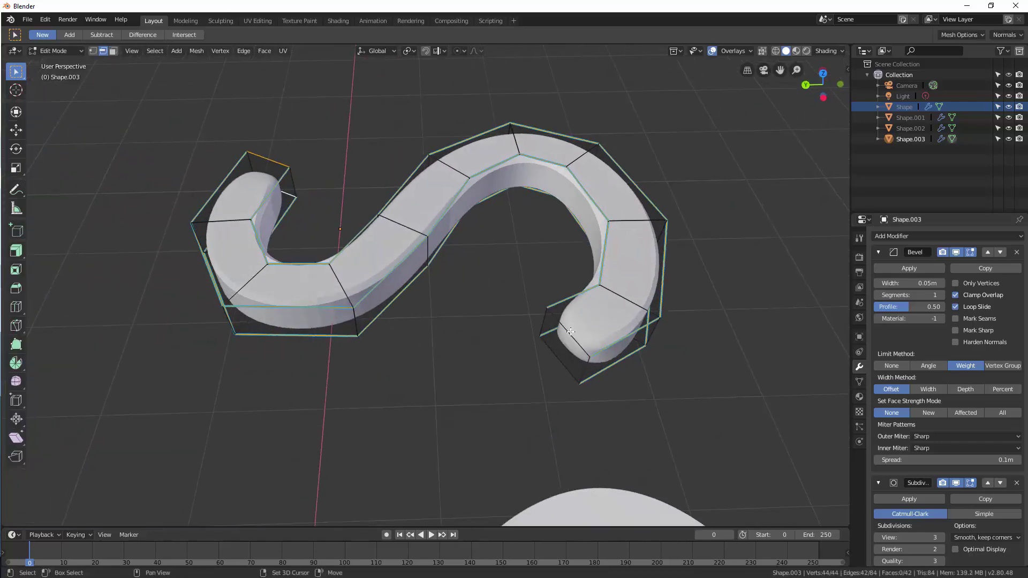
shift+click(555, 351)
click(244, 50)
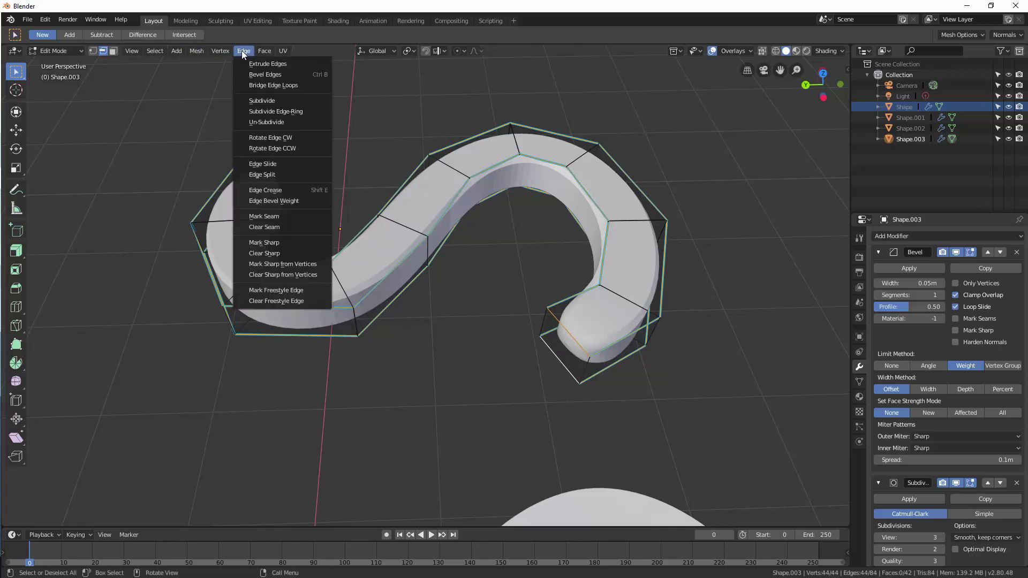
click(298, 200)
click(297, 198)
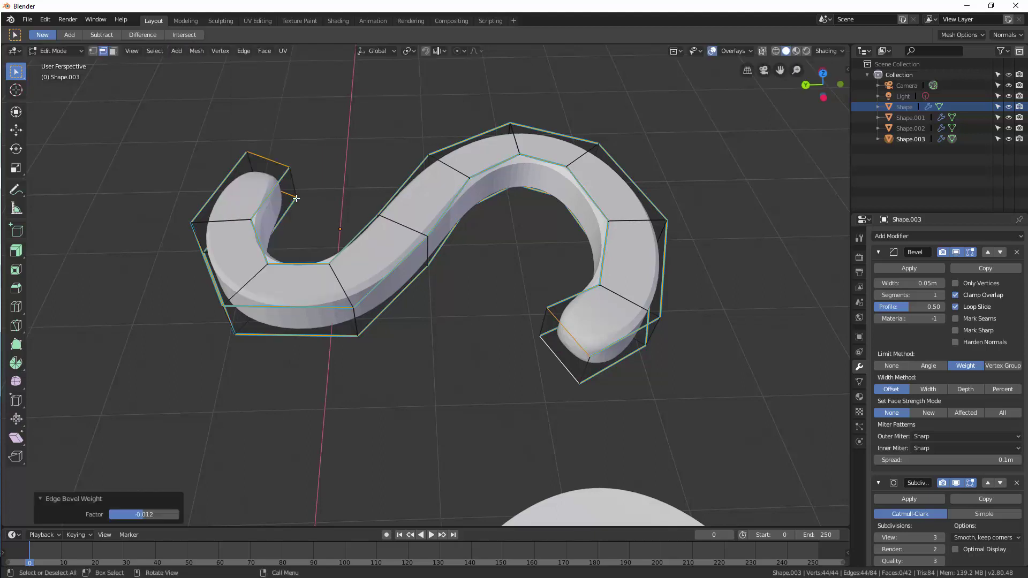
drag(143, 515, 176, 514)
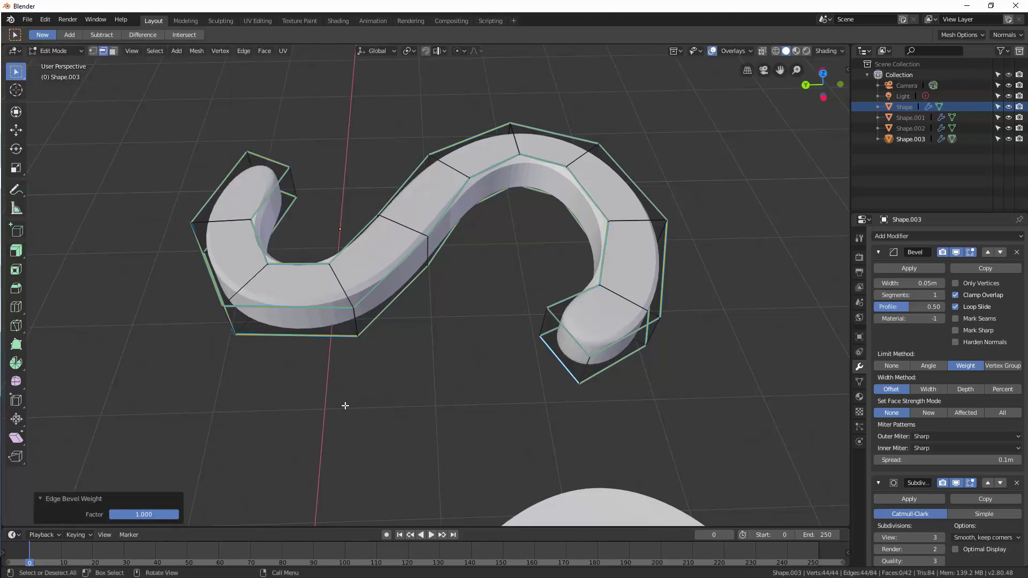
key(alt+a)
middle_drag(346, 406, 348, 282)
key(ctrl+Tab)
click(255, 329)
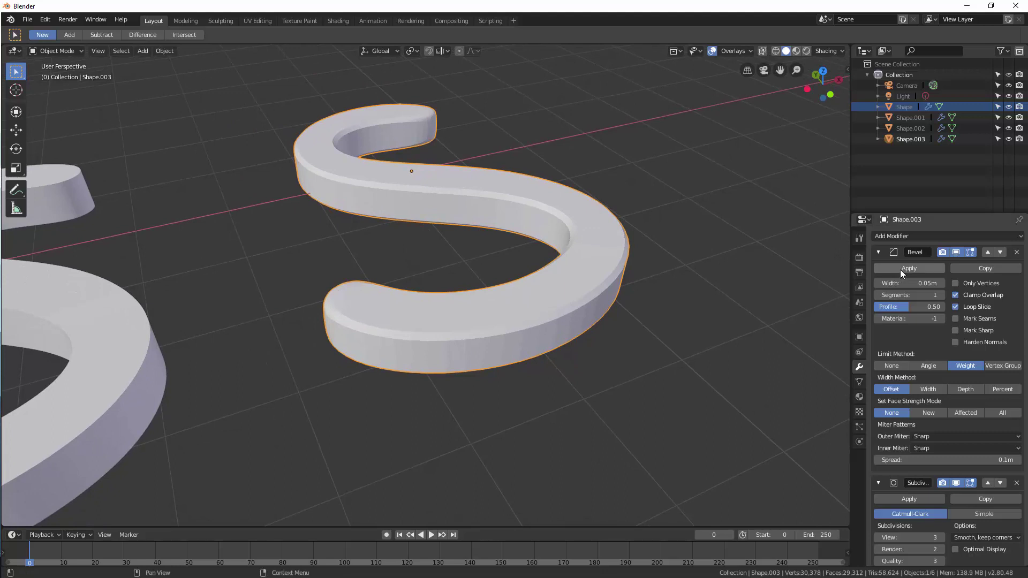
- Set the Bevel modifier's segments to 10, its profile to 0.16 and its width to 0.13 m
click(941, 295)
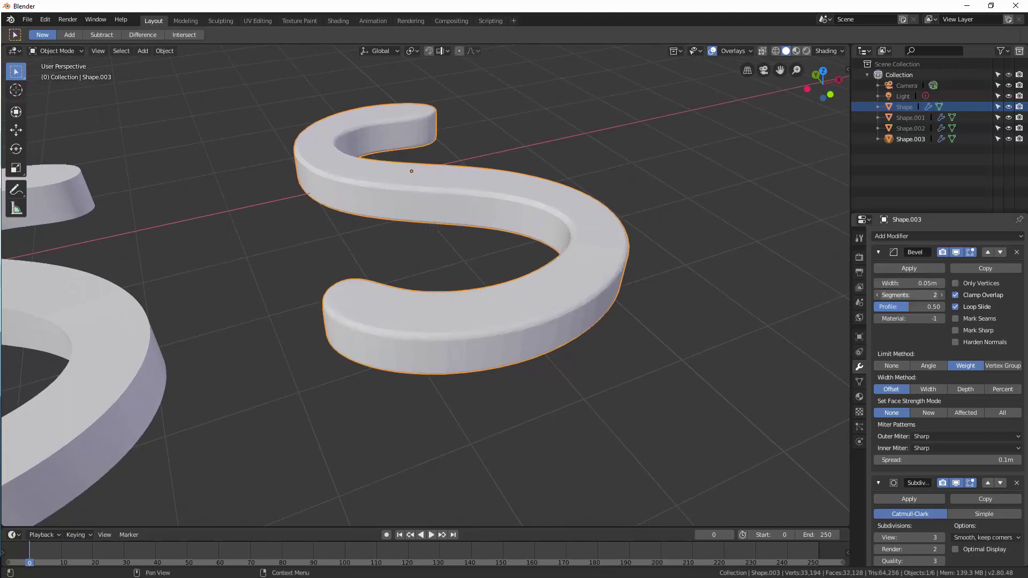
drag(941, 295, 889, 295)
double_click(911, 295)
text(16)
key(Return)
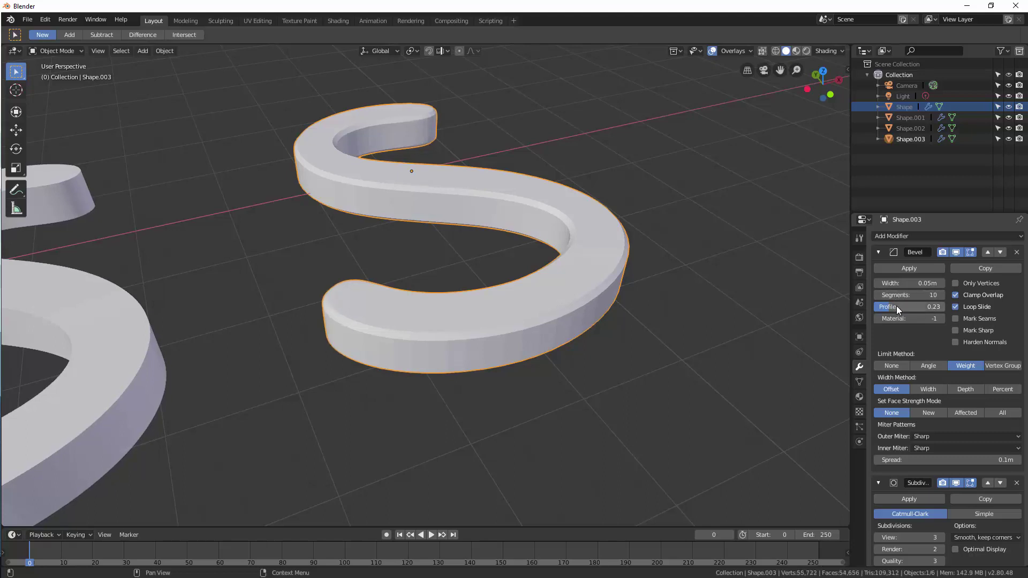
drag(911, 307, 910, 283)
middle_drag(552, 212, 600, 294)
scroll(552, 243, down, 2)
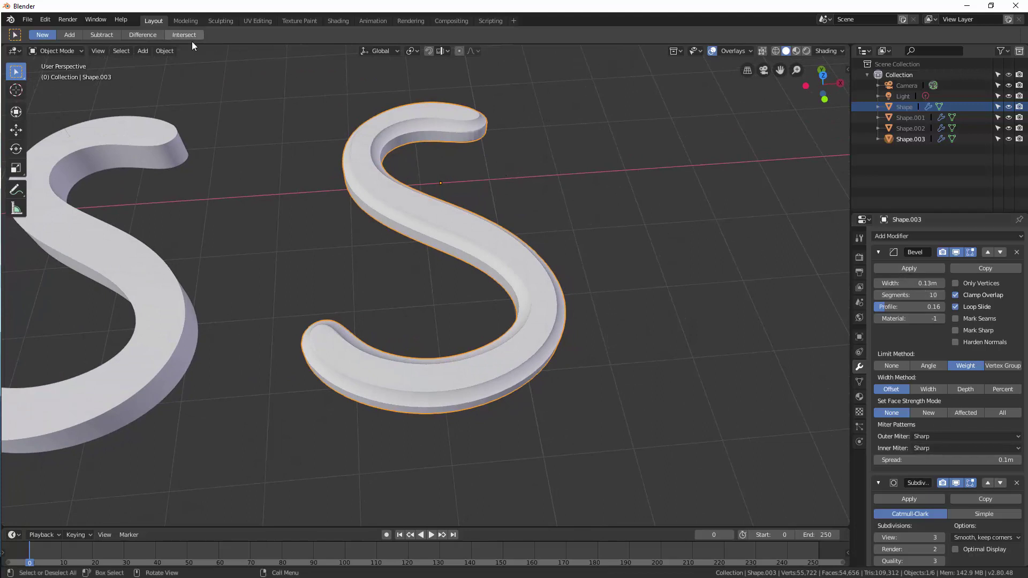
- Review the bevelled S and the edge commands in Edit Mode, and compare all four S shapes side by side in Object Mode
key(ctrl+Tab)
click(423, 181)
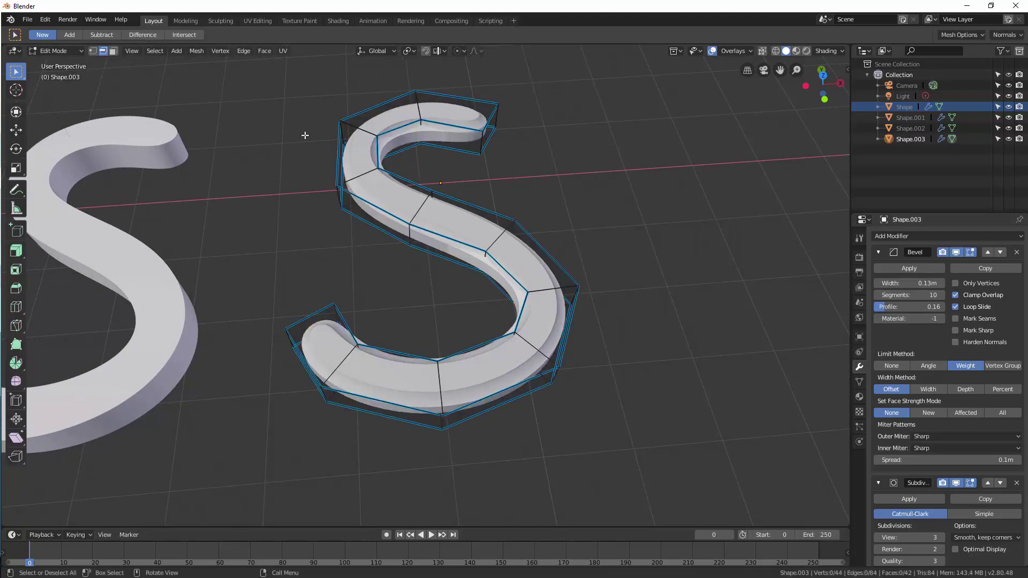
click(242, 52)
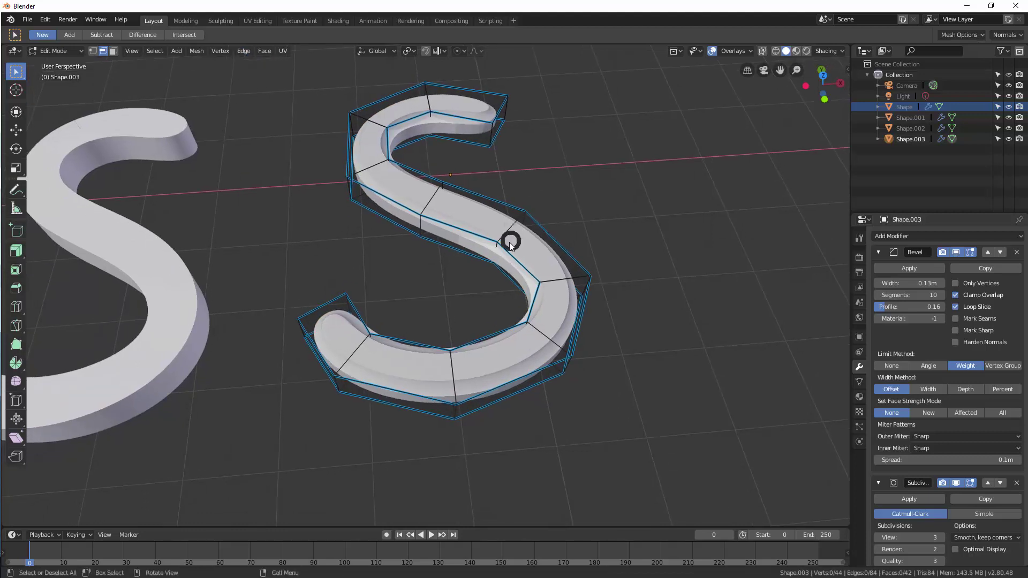
key(ctrl+Tab)
click(433, 248)
scroll(499, 258, up, 2)
mouse_move(499, 258)
middle_down()
mouse_move(503, 223)
mouse_move(497, 249)
middle_up()
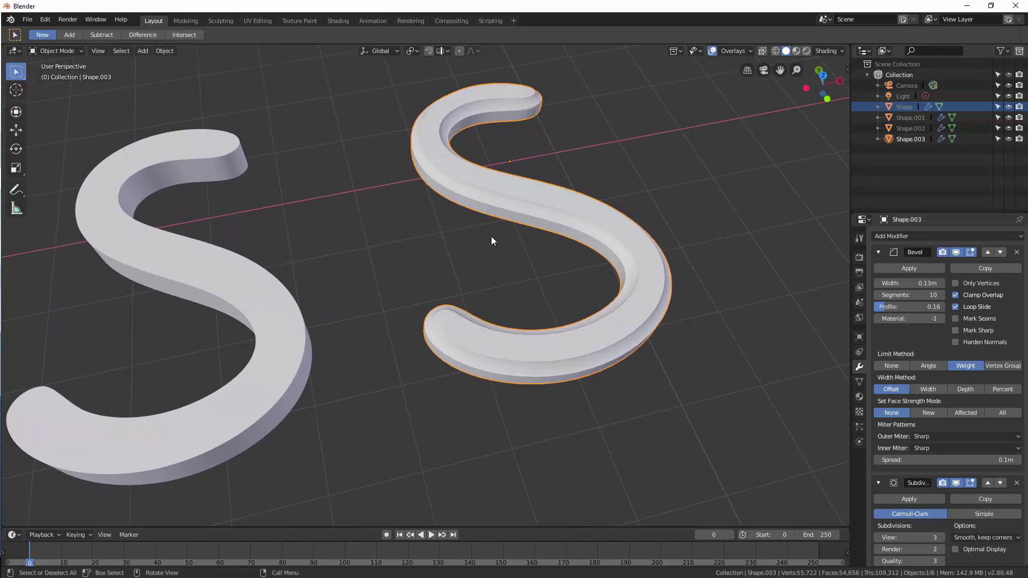
middle_drag(491, 237, 531, 227)
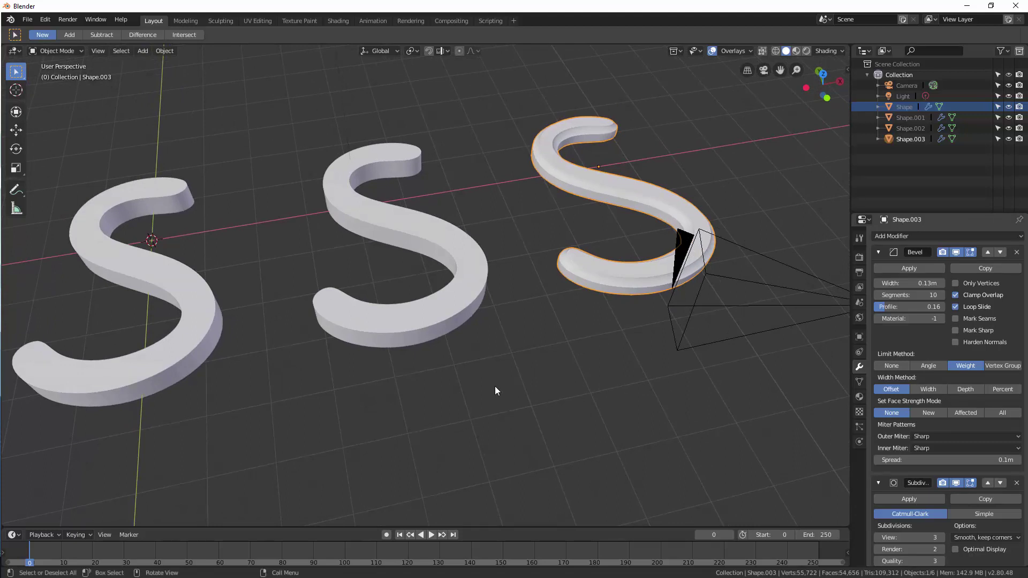
middle_drag(501, 374, 538, 346)
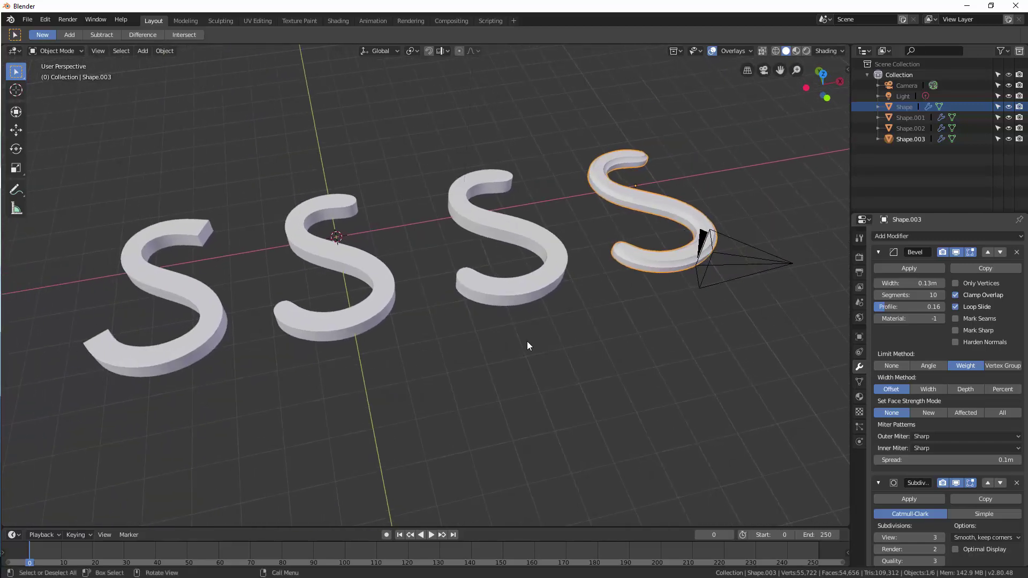